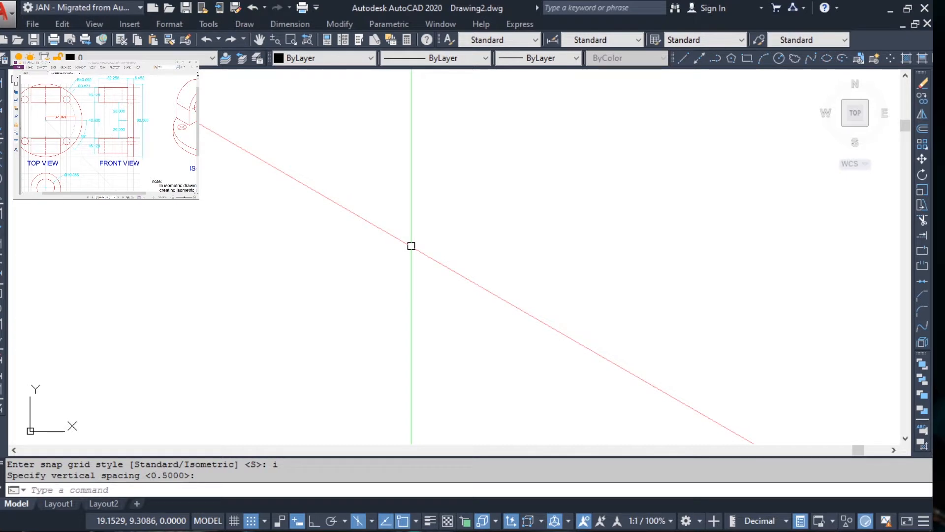
# Step: Draw an isocircle with a radius of 40 in the top isoplane and fit the drawing in view
pyautogui.press('Return')
pyautogui.write('i')
pyautogui.press('Return')
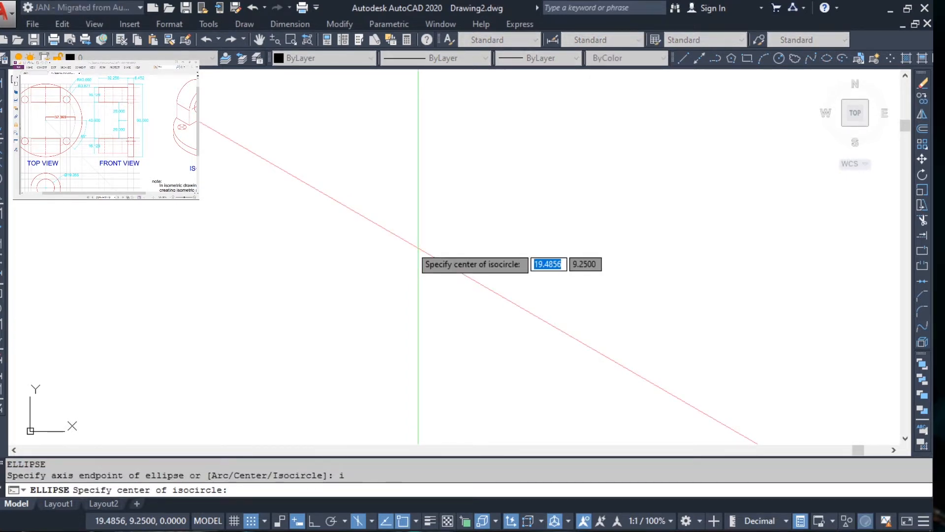
pyautogui.click(418, 247)
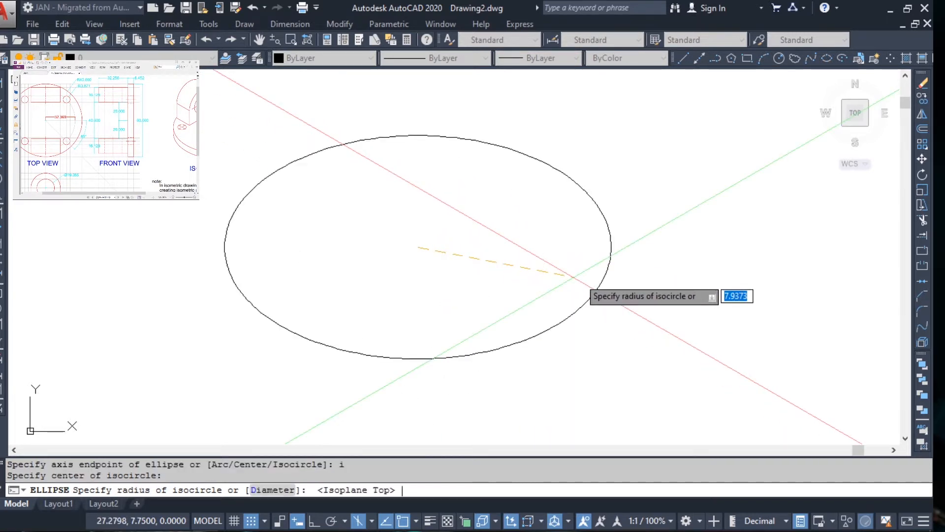
pyautogui.press('Return')
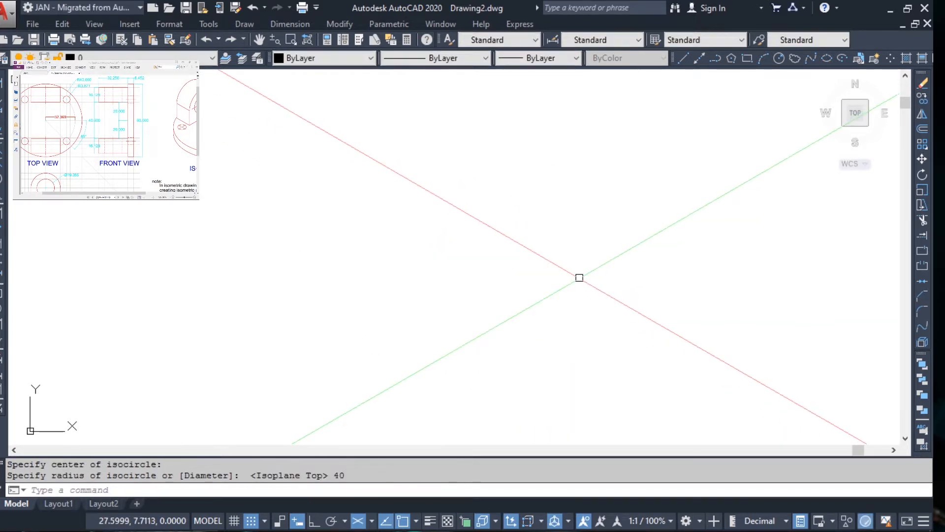
pyautogui.write('z')
pyautogui.press('Return')
pyautogui.write('a')
pyautogui.press('Return')
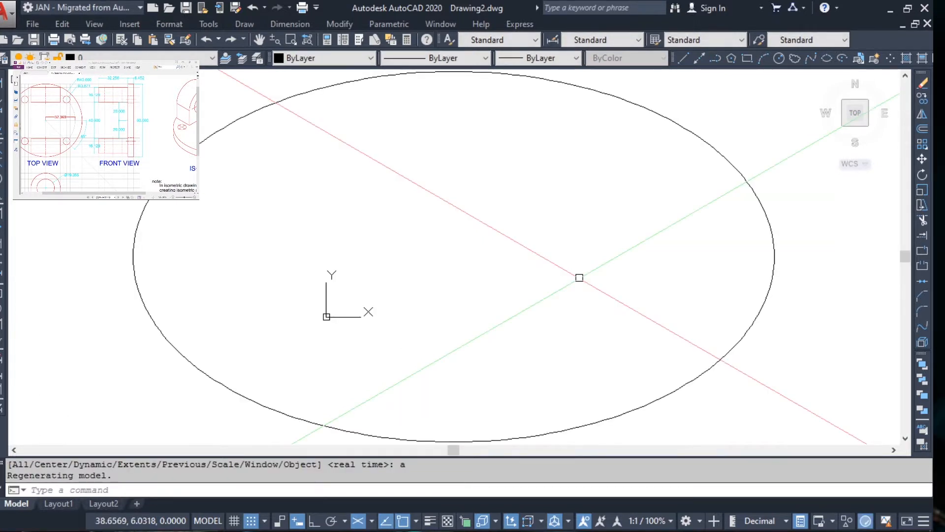
# Step: Copy the isocircle 6.452 straight down with ortho on and the right isoplane active
pyautogui.moveTo(641, 241); pyautogui.dragTo(623, 207, button='middle')
pyautogui.click(647, 365)
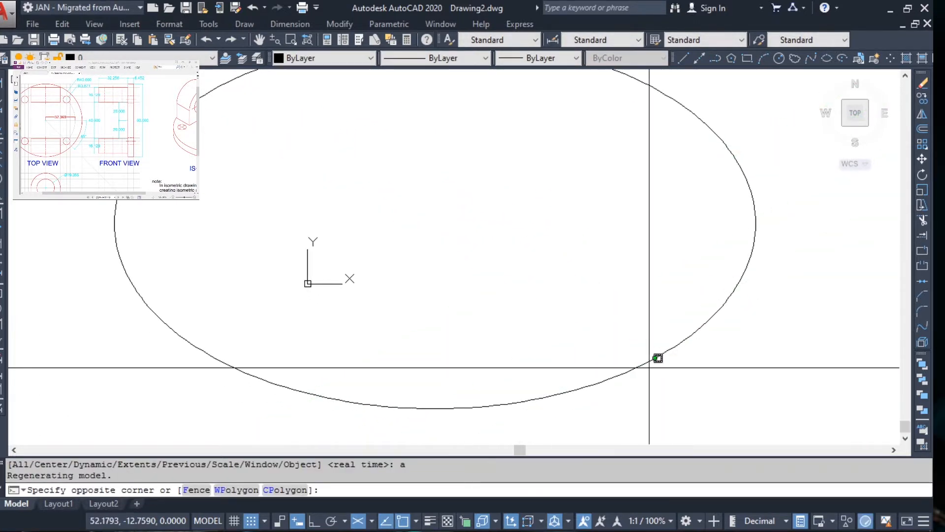
pyautogui.click(589, 317)
pyautogui.moveTo(589, 316); pyautogui.dragTo(588, 274, button='middle')
pyautogui.write('co')
pyautogui.press('Return')
pyautogui.click(555, 200)
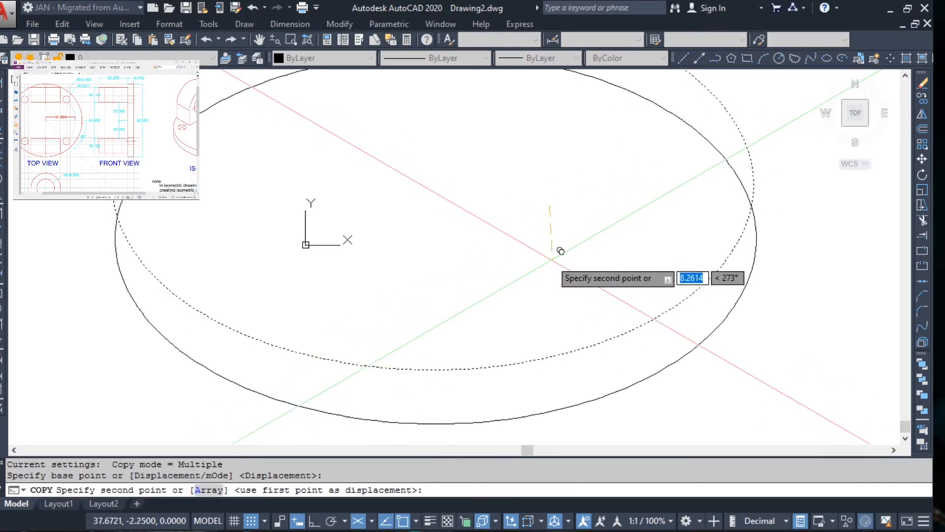
pyautogui.press('F8')
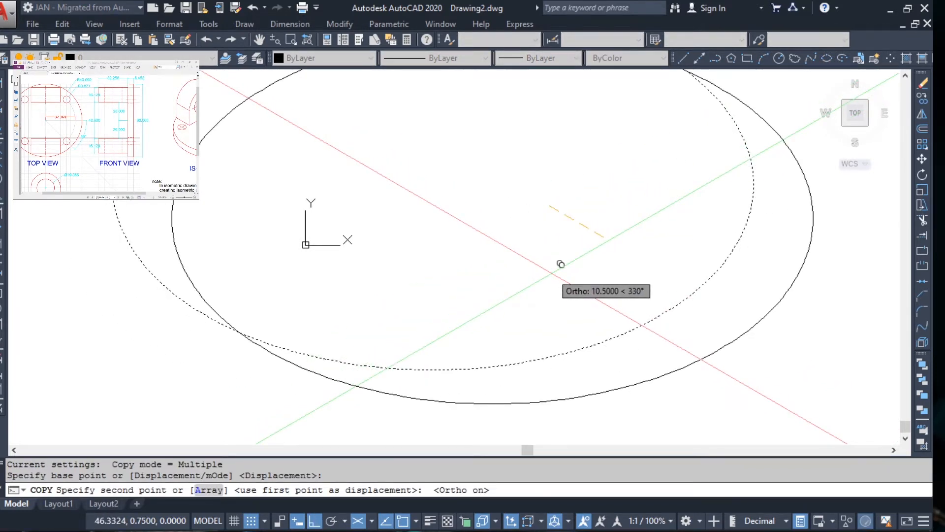
pyautogui.press('F5')
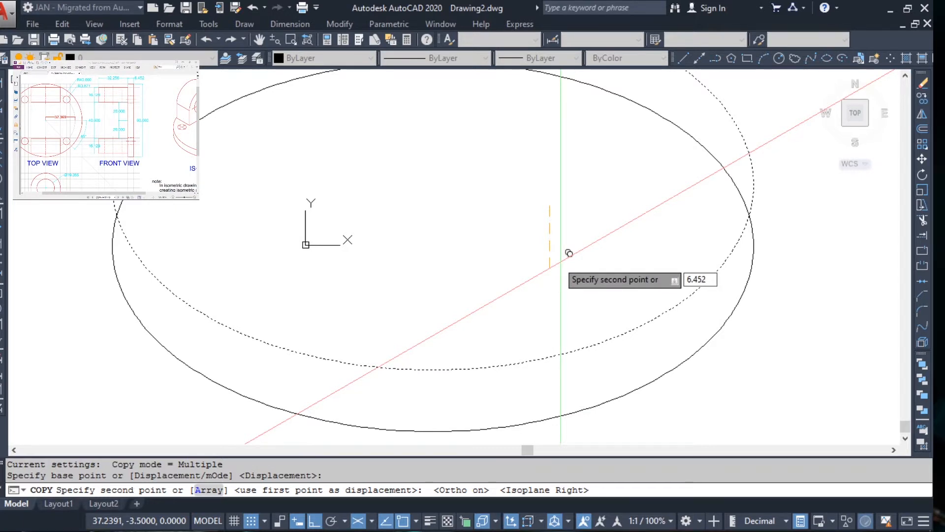
pyautogui.press('Return')
pyautogui.press('Escape')
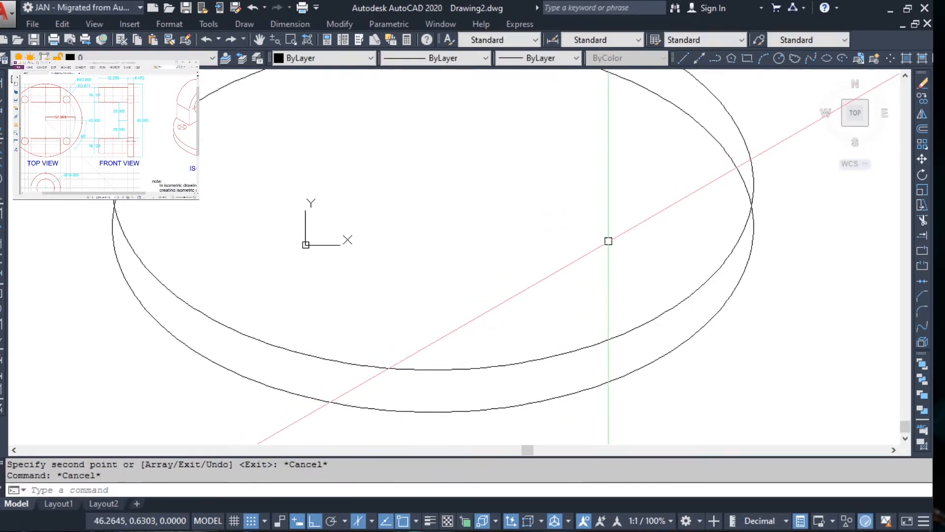
# Step: Connect the two isocircles with vertical lines between their quadrant points on both sides
pyautogui.write('l')
pyautogui.press('Return')
pyautogui.click(753, 194)
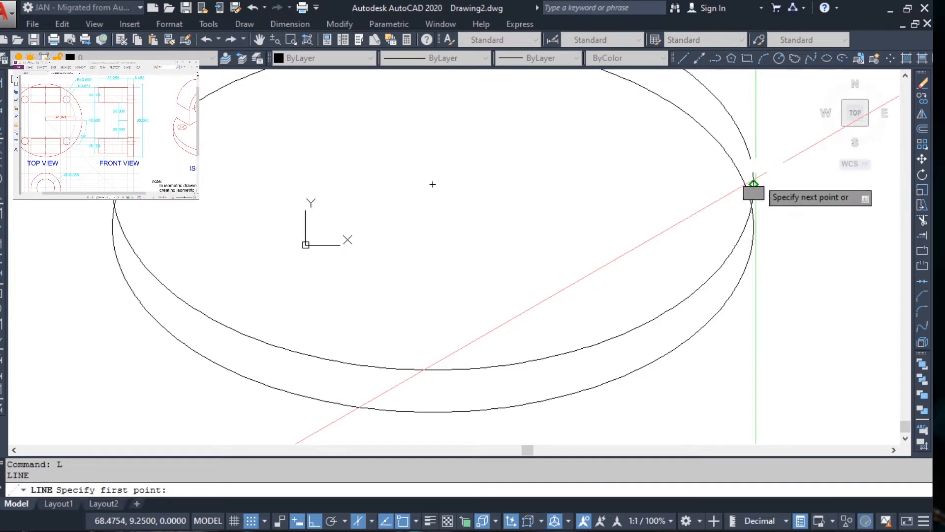
pyautogui.press('Escape')
pyautogui.press('Return')
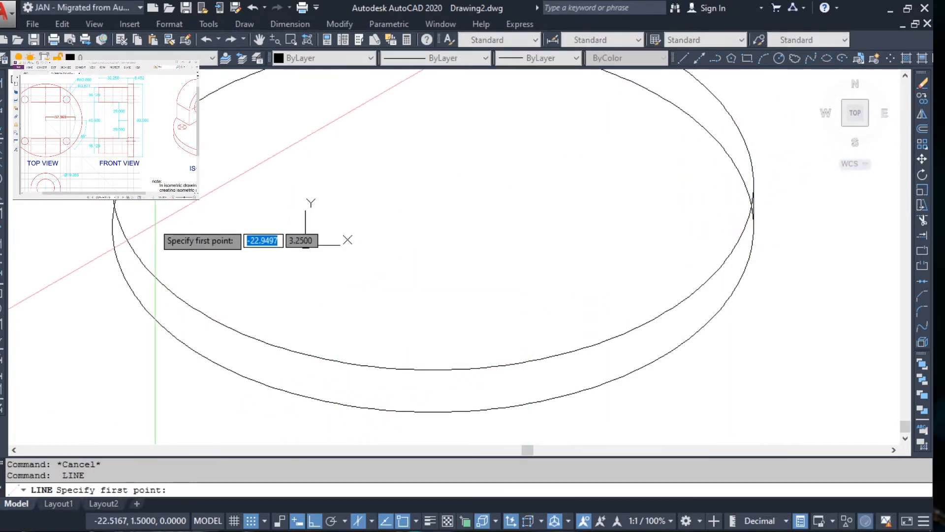
pyautogui.click(112, 226)
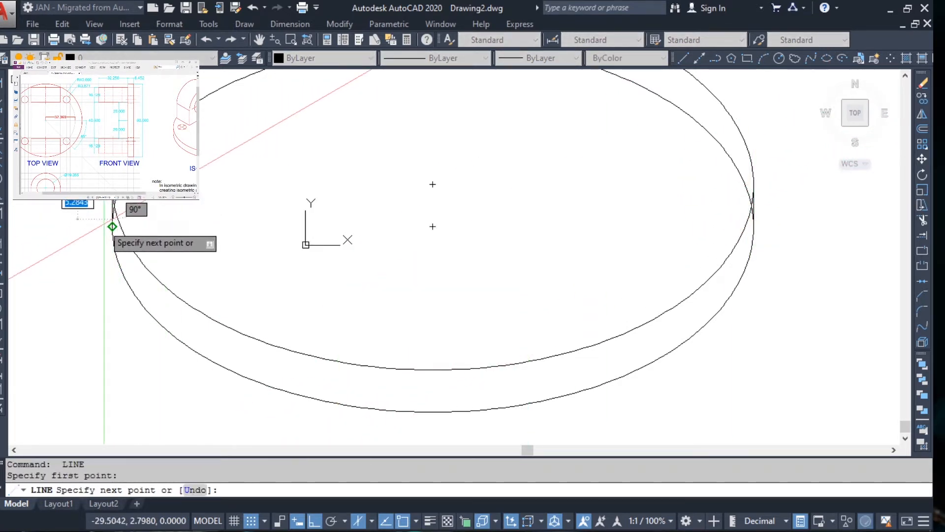
pyautogui.press('Escape')
pyautogui.press('Escape')
# Step: Trim the hidden rear arc of the lower isocircle and its remainders beside the vertical edge lines
pyautogui.scroll(5, 108, 223)
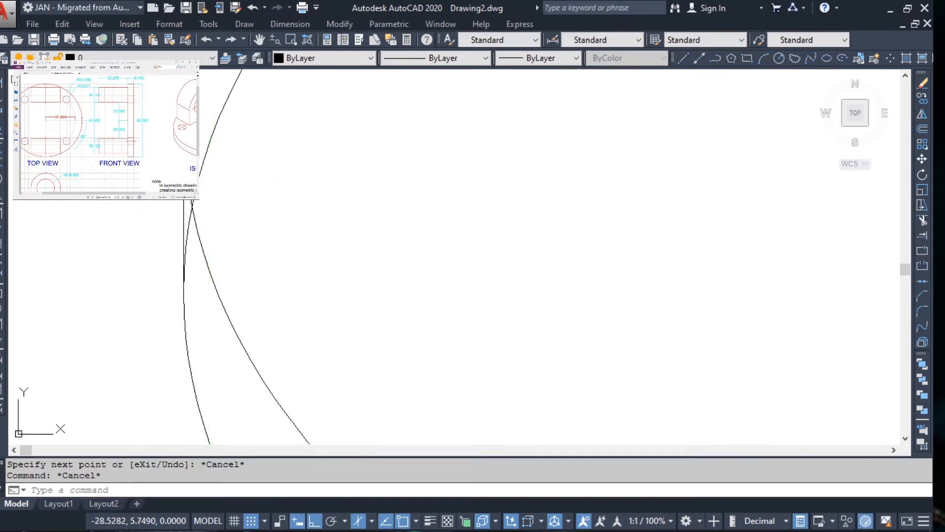
pyautogui.write('tr')
pyautogui.press('Return')
pyautogui.press('Return')
pyautogui.scroll(2, 169, 223)
pyautogui.scroll(-5, 167, 218)
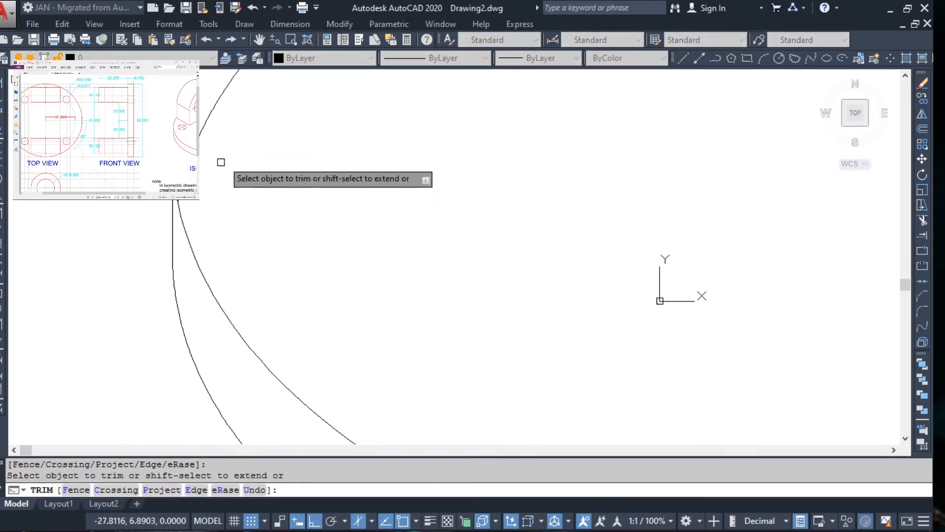
pyautogui.click(204, 202)
pyautogui.scroll(-4, 261, 222)
pyautogui.click(505, 230)
pyautogui.scroll(5, 505, 230)
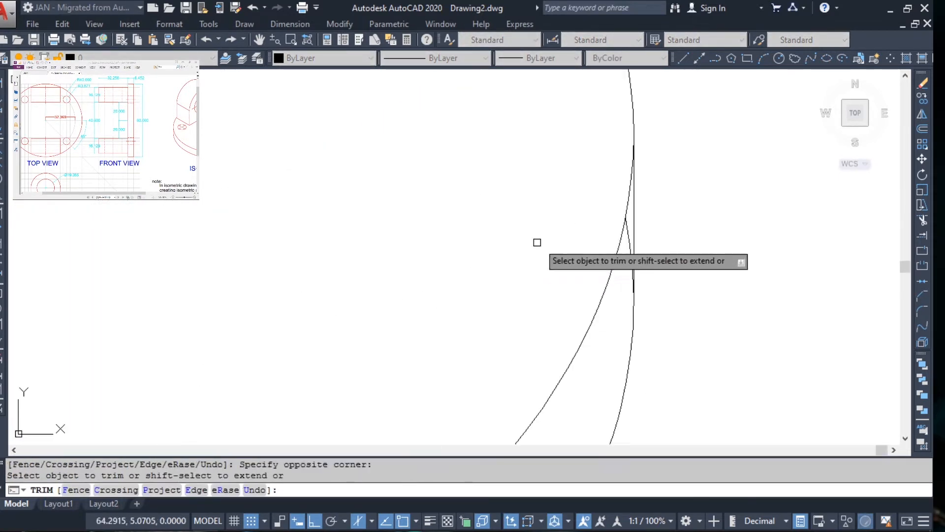
pyautogui.scroll(2, 635, 255)
pyautogui.click(625, 217)
pyautogui.scroll(-7, 622, 219)
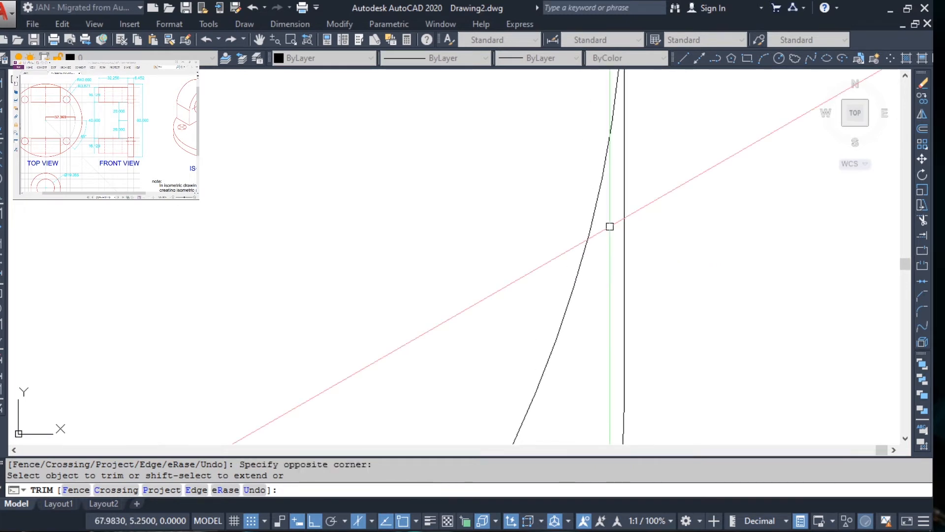
pyautogui.press('Escape')
pyautogui.press('Escape')
pyautogui.press('Escape')
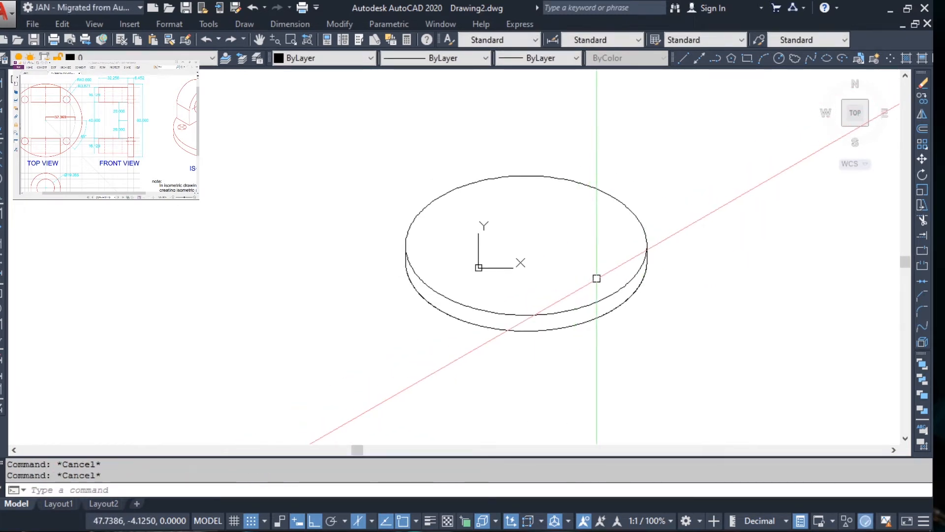
# Step: Draw a top-isoplane isocircle with a radius of 32.369 at the centre of the disc's upper face
pyautogui.scroll(2, 610, 272)
pyautogui.moveTo(618, 252); pyautogui.dragTo(608, 266, button='middle')
pyautogui.write('el')
pyautogui.press('Return')
pyautogui.write('i')
pyautogui.press('Return')
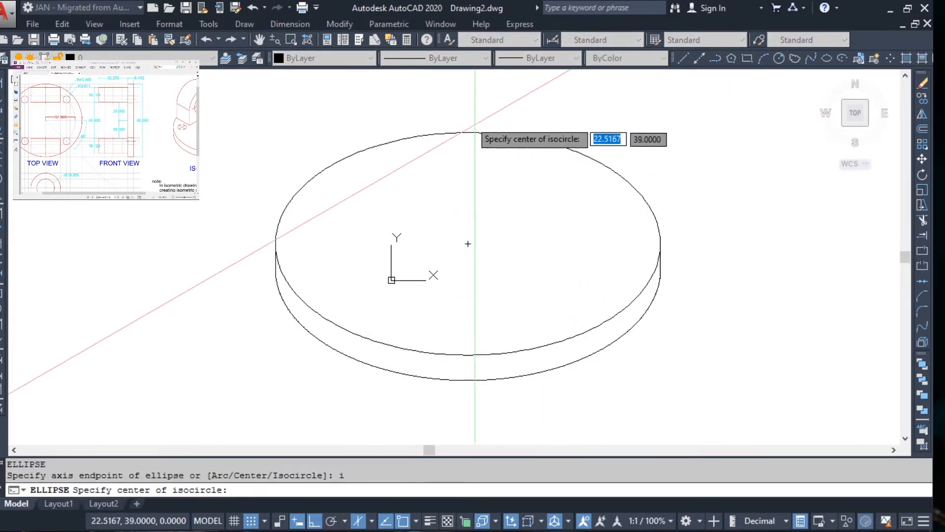
pyautogui.click(467, 243)
pyautogui.press('F5')
pyautogui.press('F5')
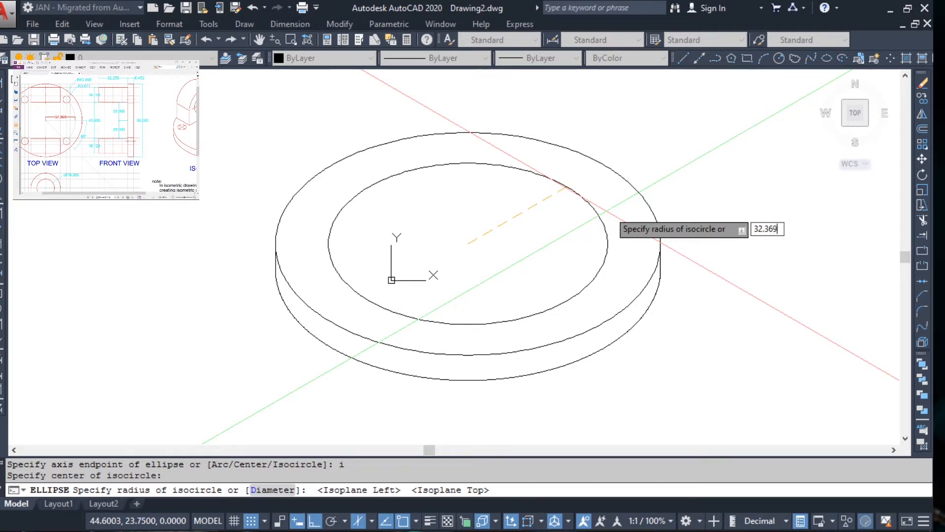
pyautogui.click(609, 210)
pyautogui.press('Escape')
pyautogui.press('Escape')
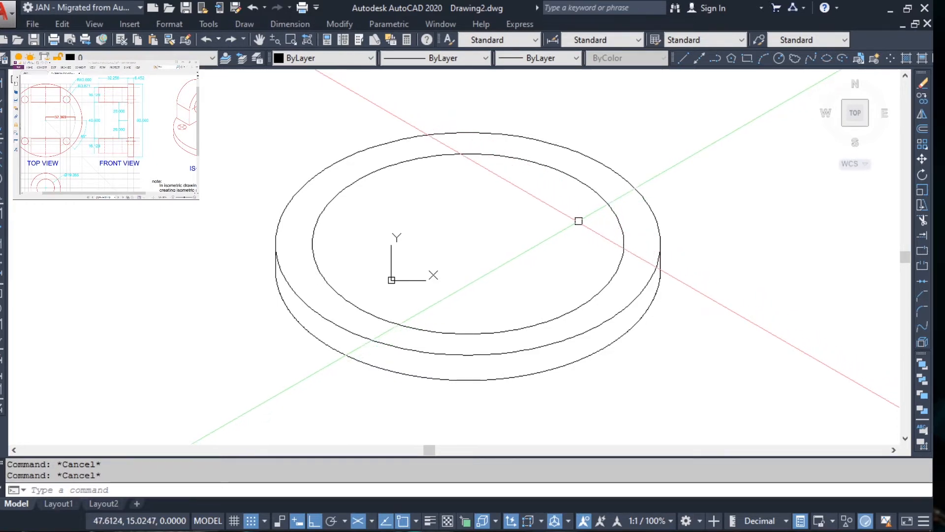
# Step: Draw a vertical line from the centre of the upper face up past the disc's rear edge
pyautogui.moveTo(578, 221); pyautogui.dragTo(603, 221, button='middle')
pyautogui.write('L')
pyautogui.press('Return')
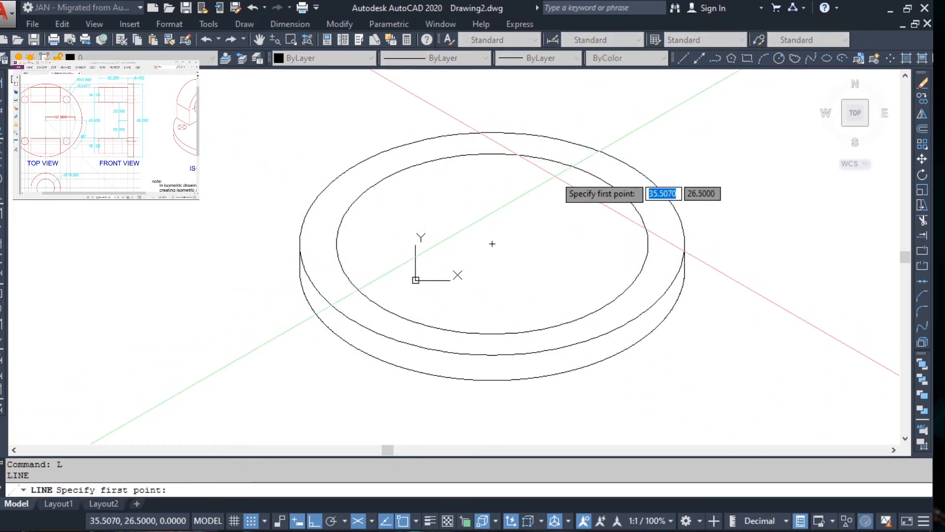
pyautogui.press('F5')
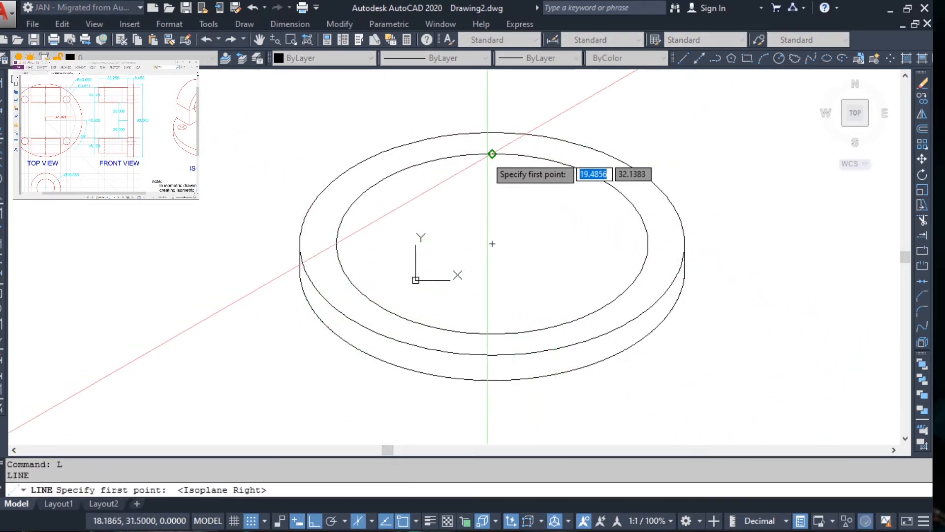
pyautogui.click(492, 244)
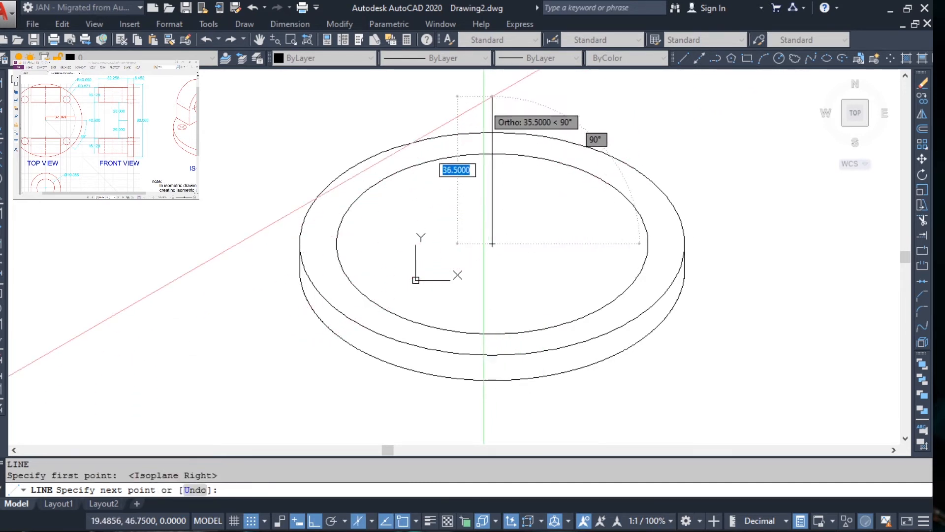
pyautogui.click(493, 90)
pyautogui.press('Escape')
# Step: Stretch the vertical line's lower end down past the disc's front edge, giving a total length of about 78.5
pyautogui.click(513, 206)
pyautogui.click(489, 190)
pyautogui.click(492, 243)
pyautogui.click(473, 399)
pyautogui.press('Escape')
pyautogui.press('Escape')
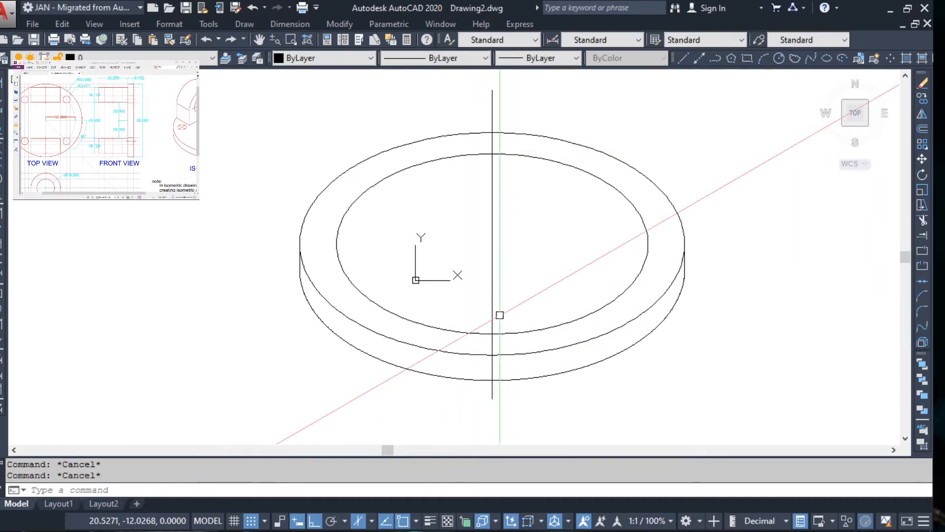
pyautogui.click(505, 272)
pyautogui.click(482, 235)
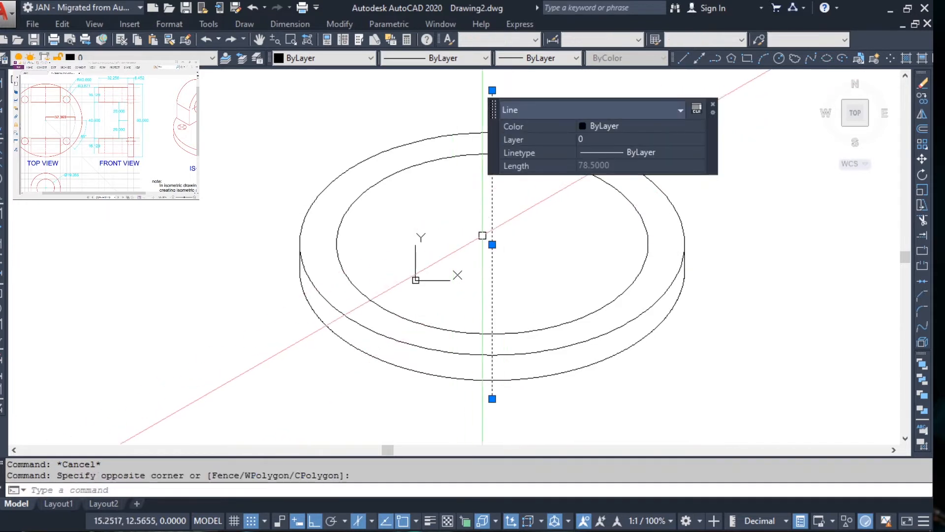
pyautogui.write('ro')
pyautogui.press('Return')
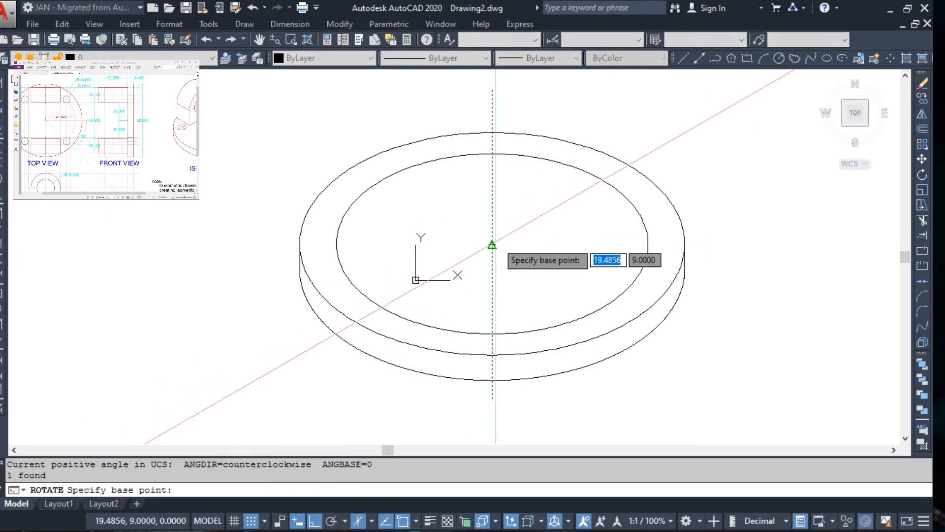
pyautogui.click(492, 244)
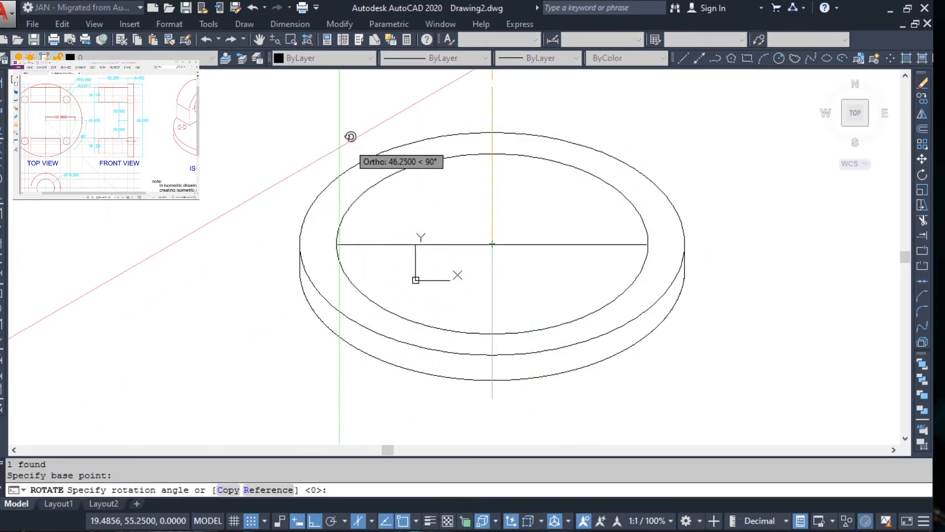
pyautogui.press('F5')
pyautogui.press('F5')
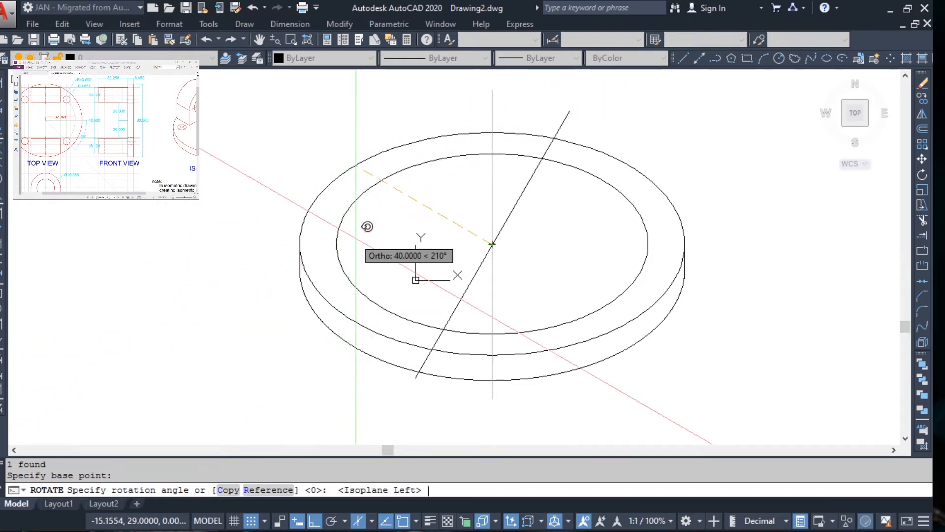
pyautogui.press('F5')
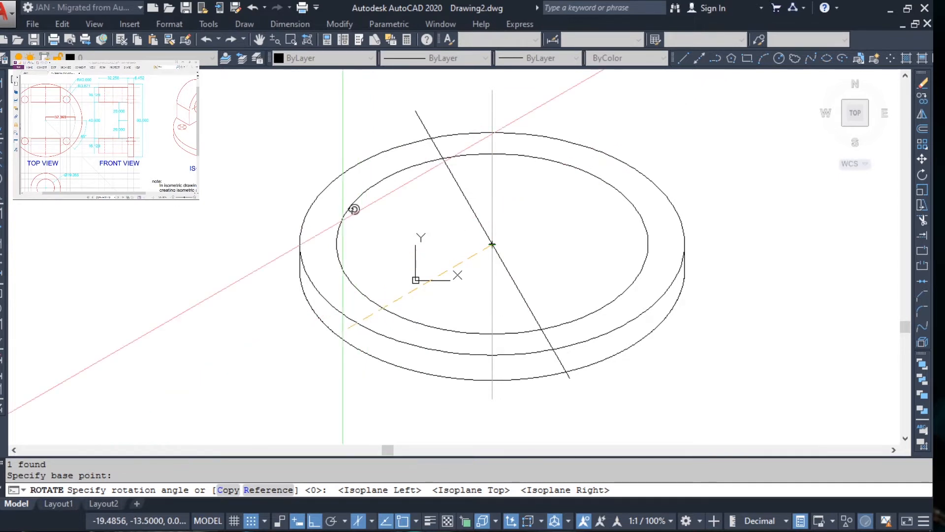
pyautogui.press('F5')
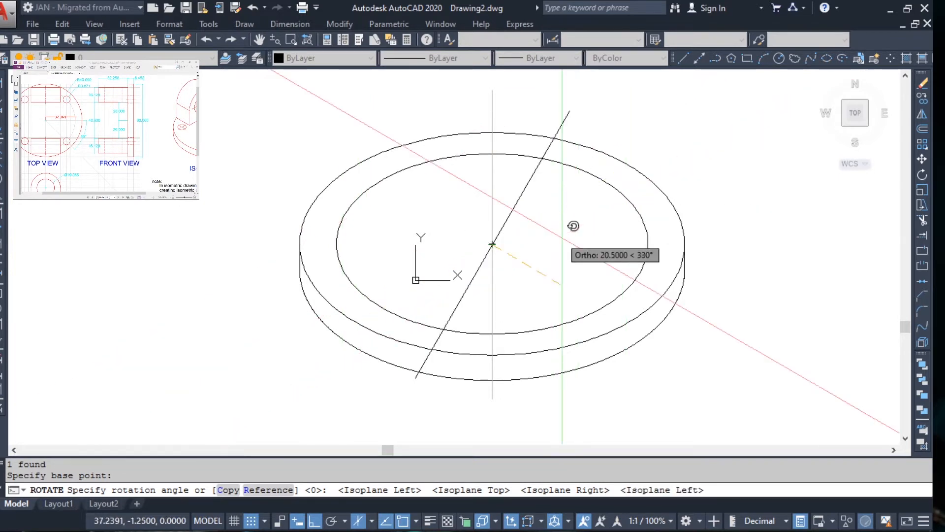
pyautogui.press('Escape')
pyautogui.click(551, 257)
pyautogui.click(453, 213)
pyautogui.press('Escape')
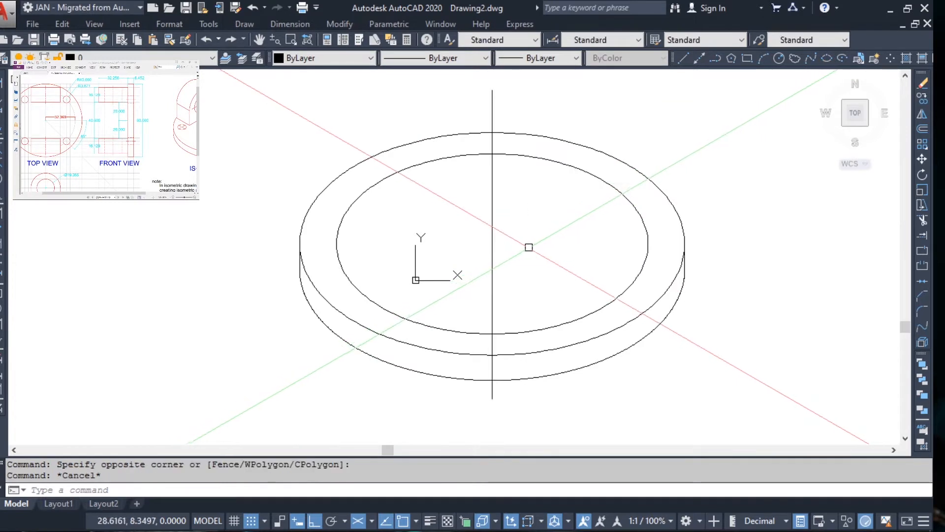
# Step: Draw a line about 52.75 long from the centre along the top isoplane's rising axis, past the rim
pyautogui.write('L')
pyautogui.press('Return')
pyautogui.click(492, 245)
pyautogui.click(672, 140)
pyautogui.press('Escape')
# Step: Stretch the slanted line's centre end past the opposite rim, giving a total length of about 123.5
pyautogui.click(607, 178)
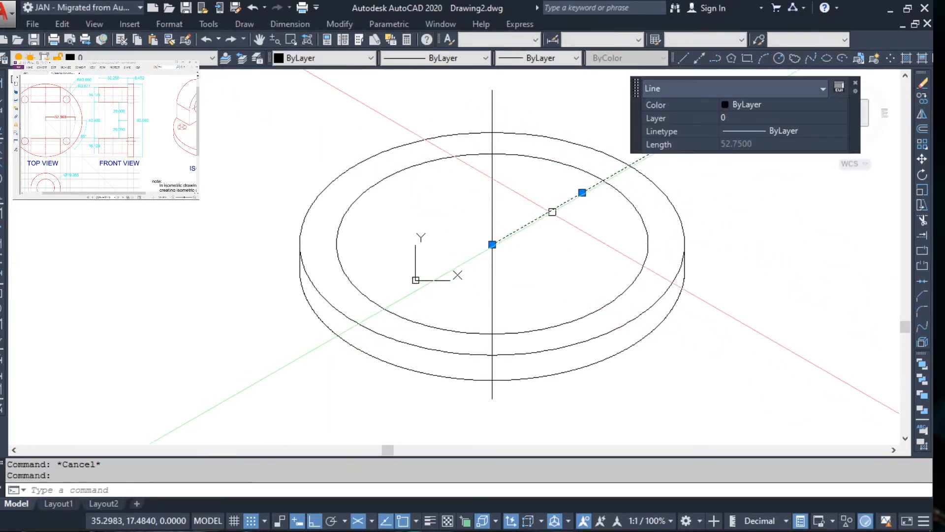
pyautogui.click(492, 245)
pyautogui.click(251, 382)
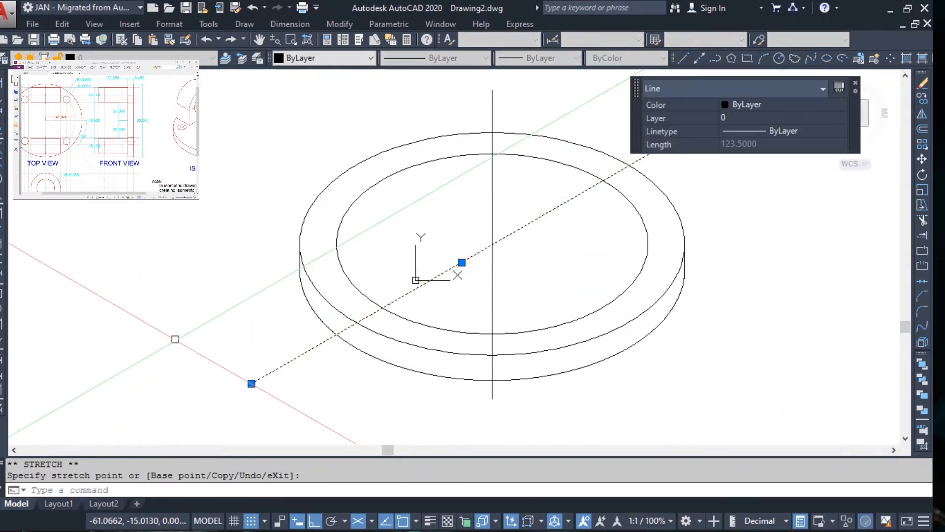
pyautogui.press('Escape')
pyautogui.click(335, 306)
pyautogui.click(270, 339)
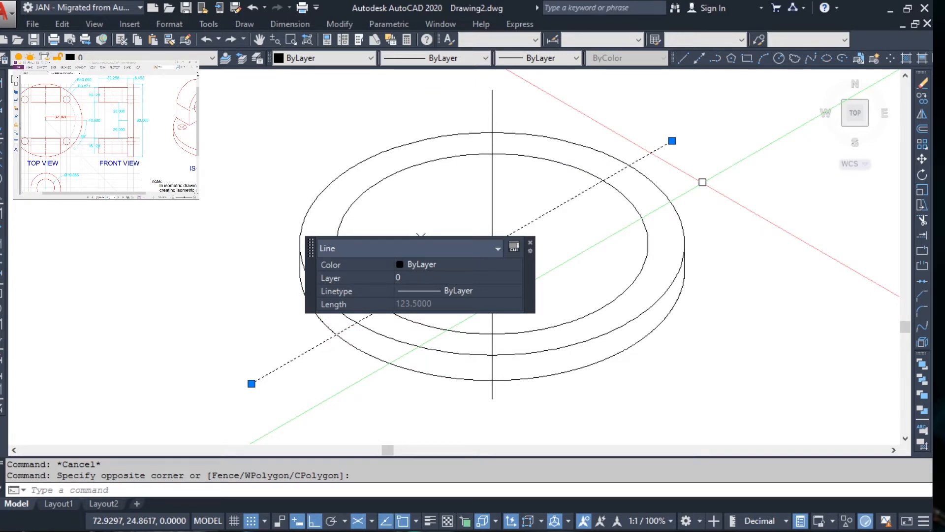
pyautogui.press('Escape')
pyautogui.press('Escape')
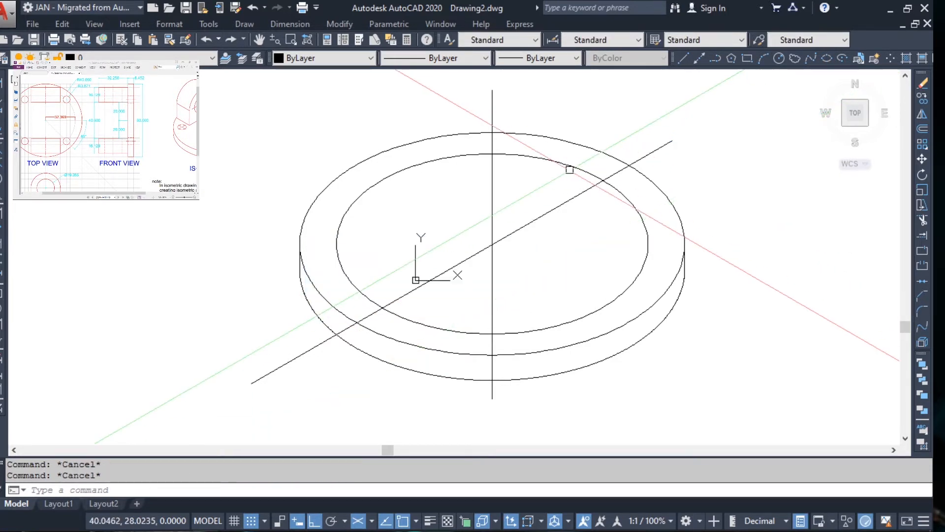
# Step: Delete the slanted centre line that crosses the disc
pyautogui.click(540, 211)
pyautogui.click(516, 231)
pyautogui.click(460, 262)
pyautogui.click(530, 230)
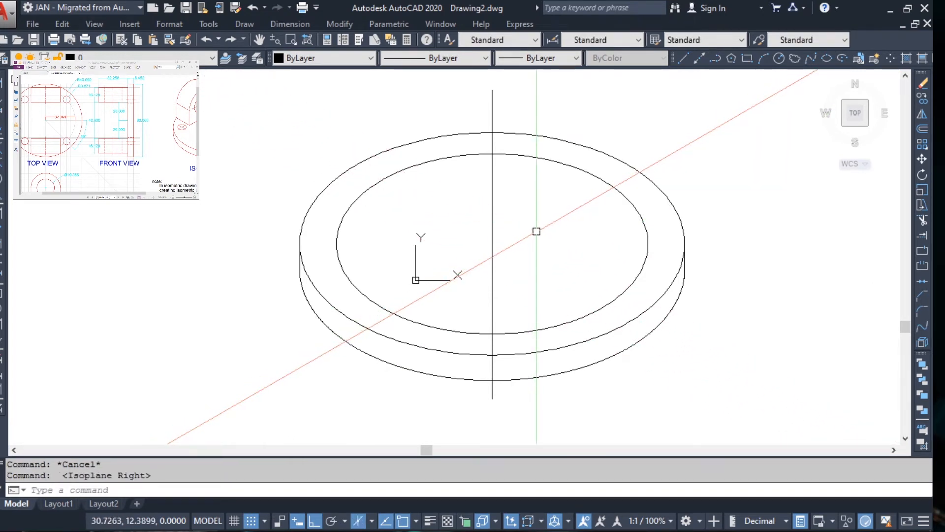
# Step: Try to rotate the vertical centre line to horizontal about its midpoint and undo the rotation
pyautogui.press('F5')
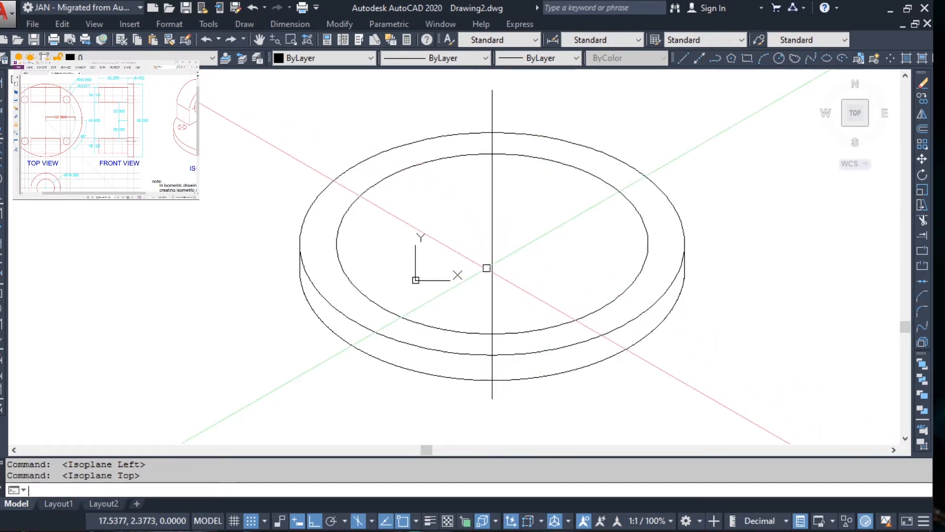
pyautogui.click(493, 236)
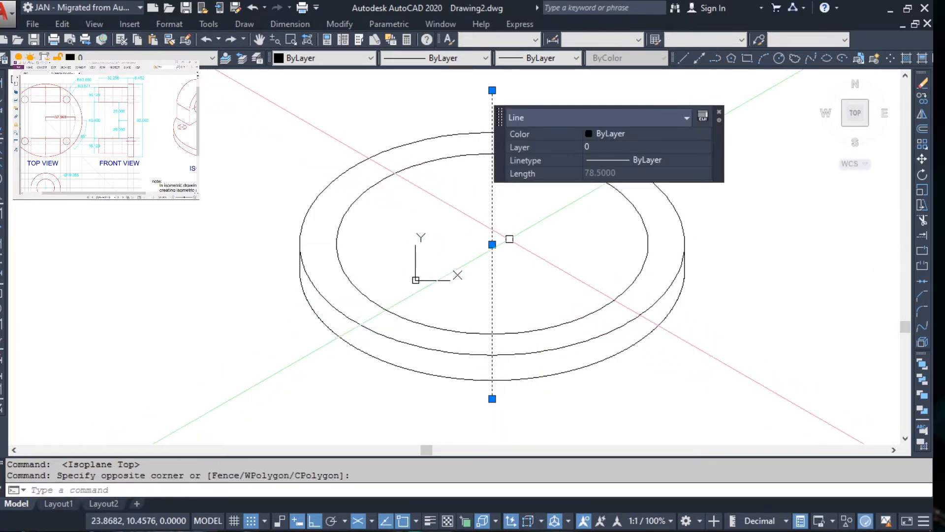
pyautogui.press('Return')
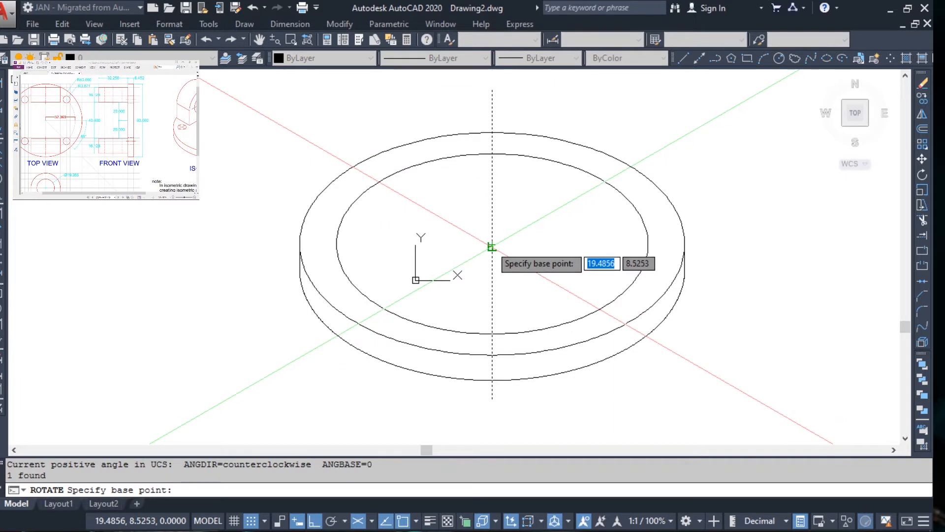
pyautogui.click(492, 245)
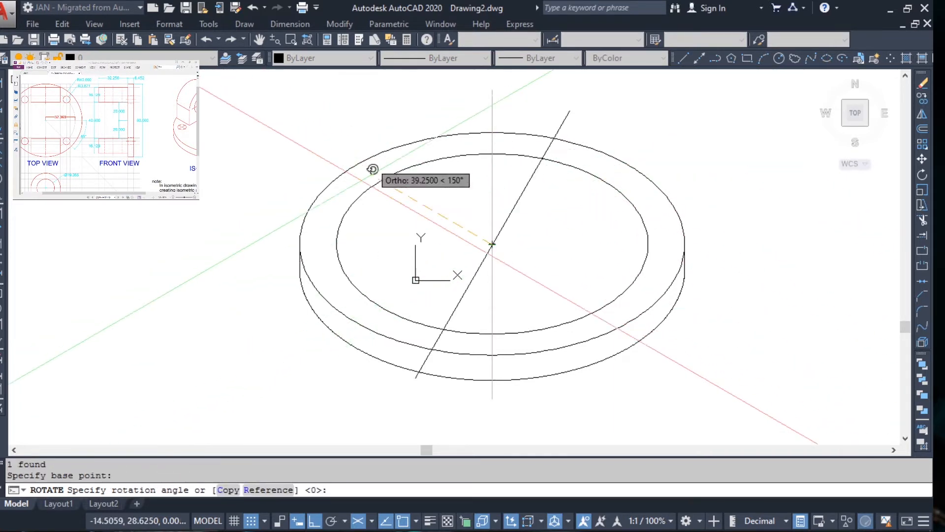
pyautogui.press('F5')
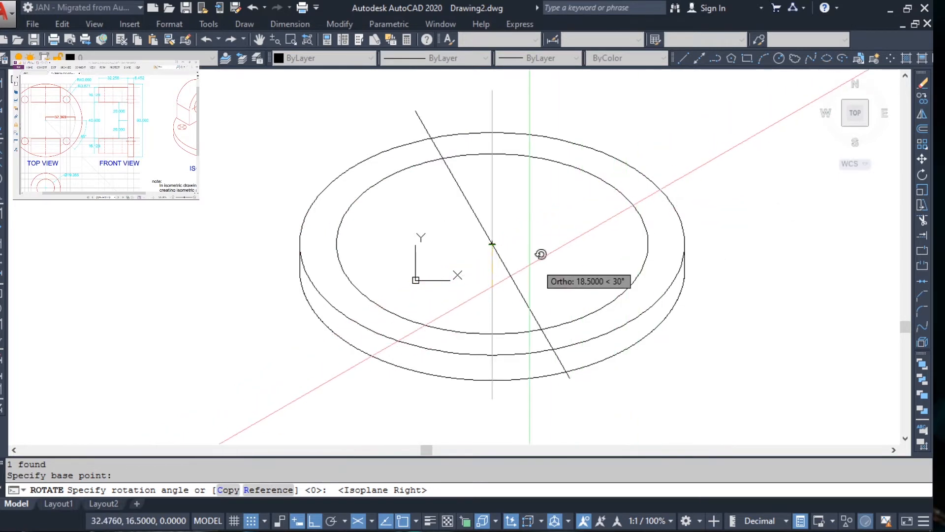
pyautogui.click(694, 368)
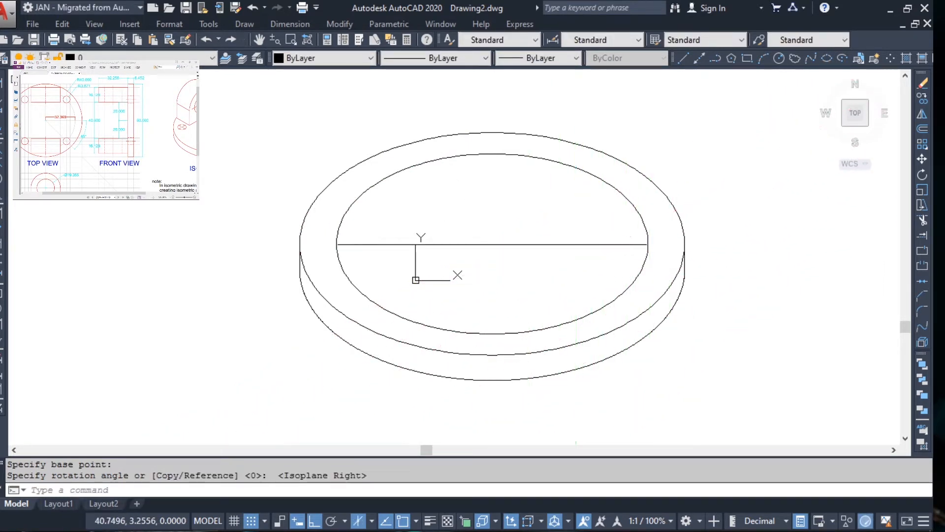
pyautogui.hotkey('ctrl', 'z')
# Step: Rotate the vertical centre line by 270° about its midpoint at the upper face's centre so it lies horizontally
pyautogui.click(501, 275)
pyautogui.click(484, 220)
pyautogui.moveTo(484, 219); pyautogui.dragTo(478, 245, button='middle')
pyautogui.press('Return')
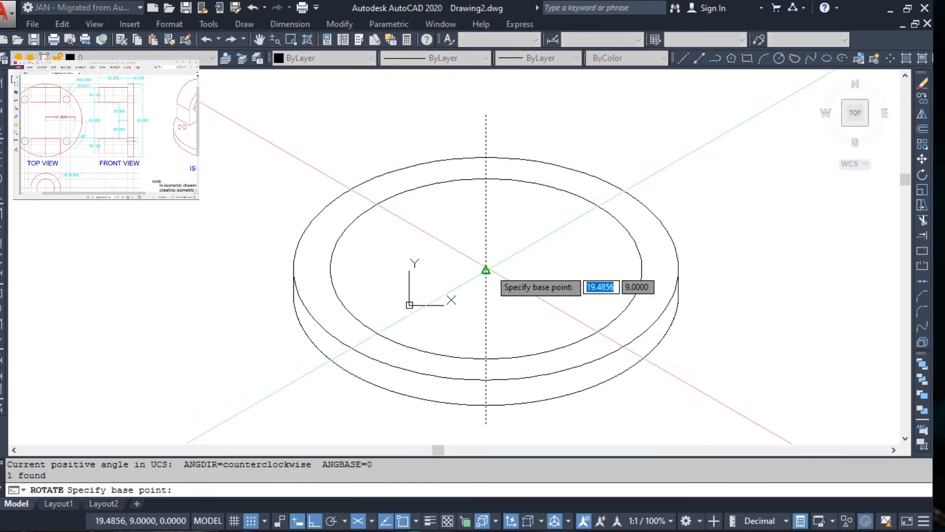
pyautogui.click(486, 269)
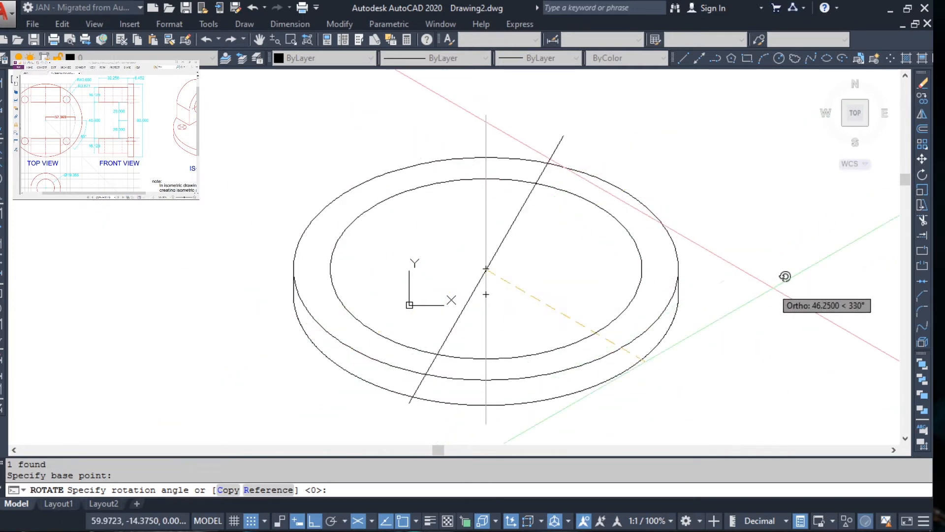
pyautogui.press('F5')
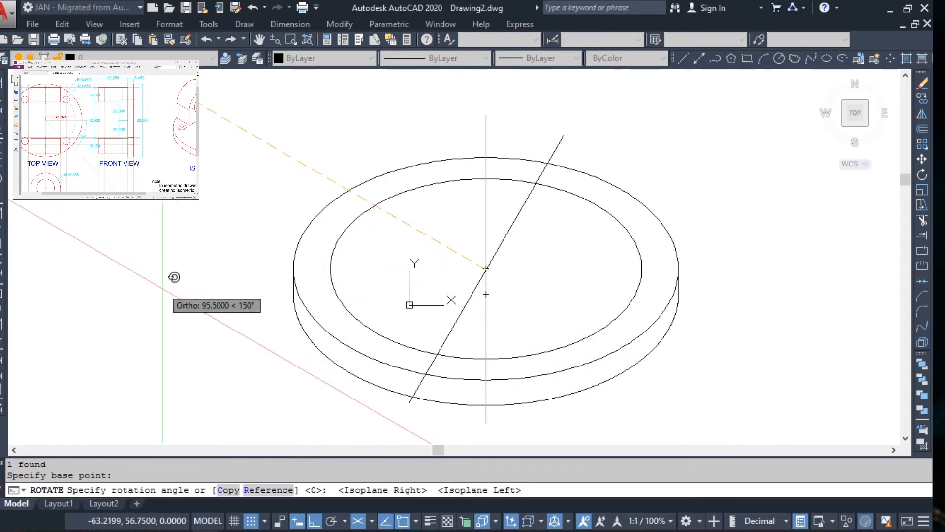
pyautogui.press('F5')
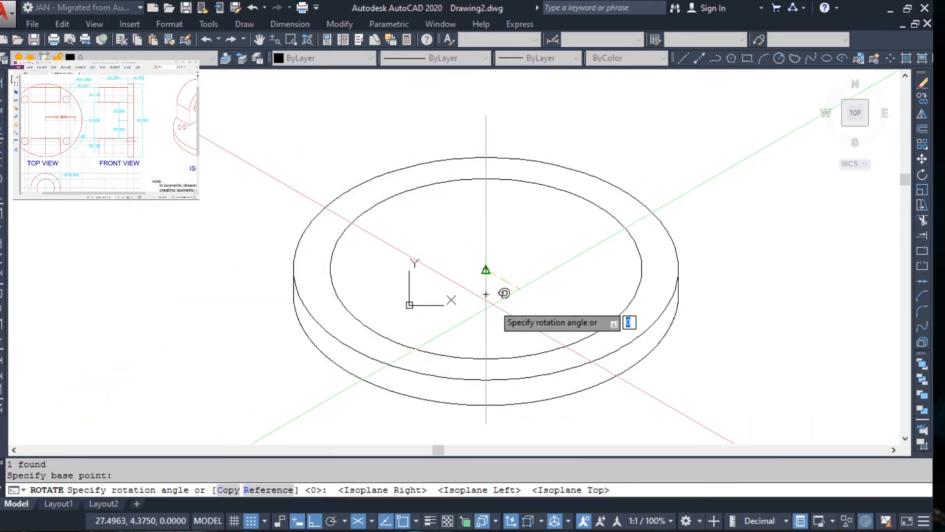
pyautogui.click(486, 358)
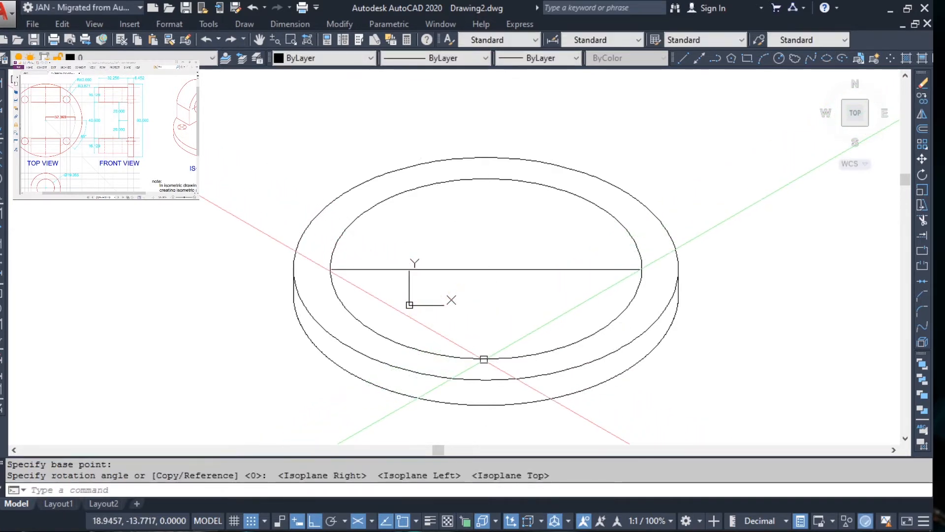
pyautogui.click(497, 278)
pyautogui.click(482, 261)
pyautogui.moveTo(482, 261); pyautogui.dragTo(482, 284, button='middle')
pyautogui.write('r')
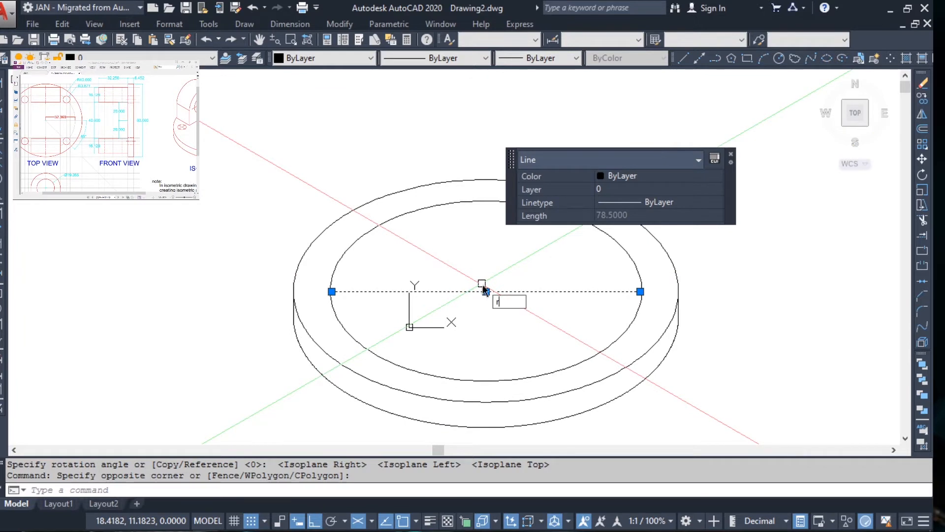
pyautogui.write('o')
pyautogui.press('Return')
pyautogui.click(486, 291)
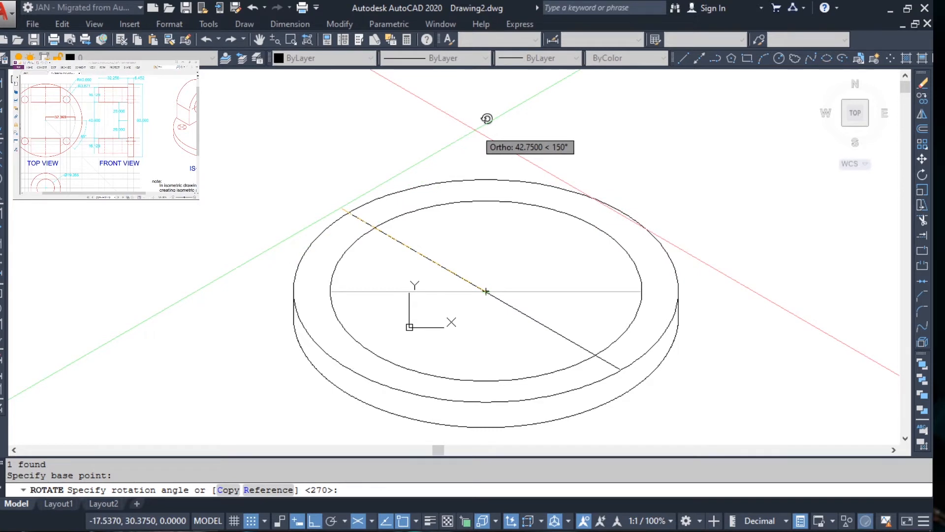
pyautogui.press('F6')
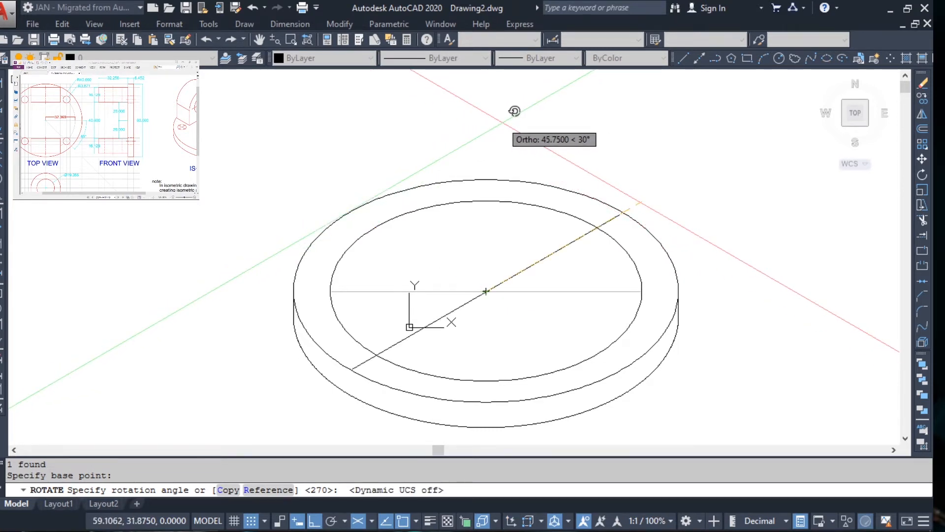
pyautogui.press('F6')
pyautogui.press('Escape')
pyautogui.press('Escape')
# Step: Draw a vertical centre line about 88.5 long through the disc's centre, from beyond its rear edge to beyond its front edge
pyautogui.write('L')
pyautogui.press('Return')
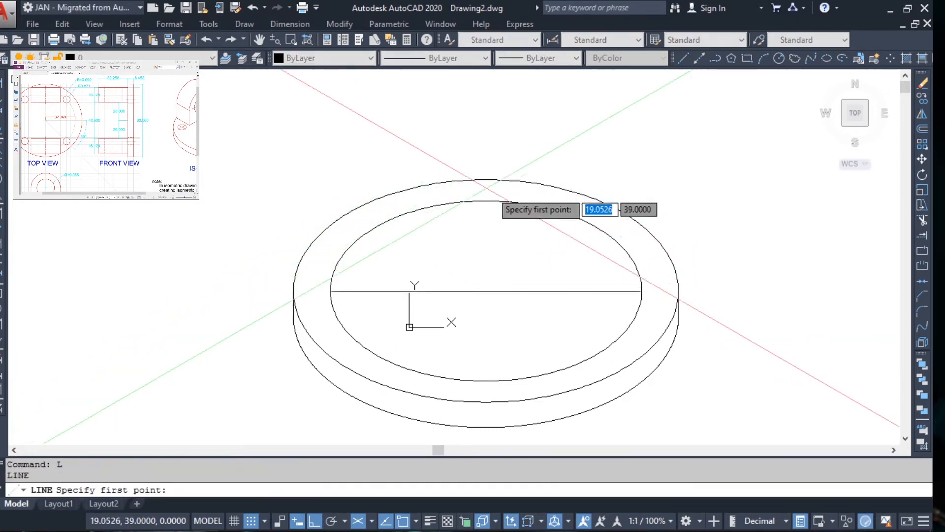
pyautogui.click(486, 140)
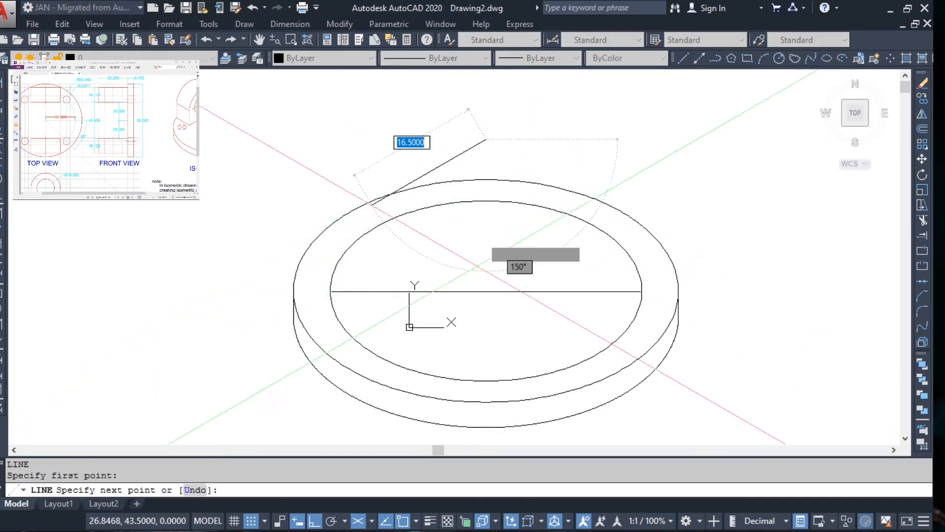
pyautogui.moveTo(498, 384); pyautogui.dragTo(482, 292, button='middle')
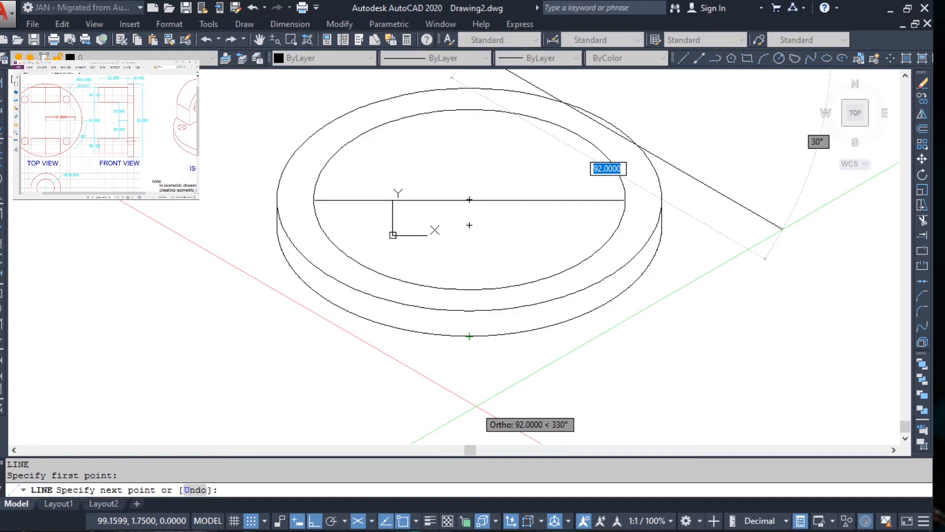
pyautogui.press('F6')
pyautogui.press('F5')
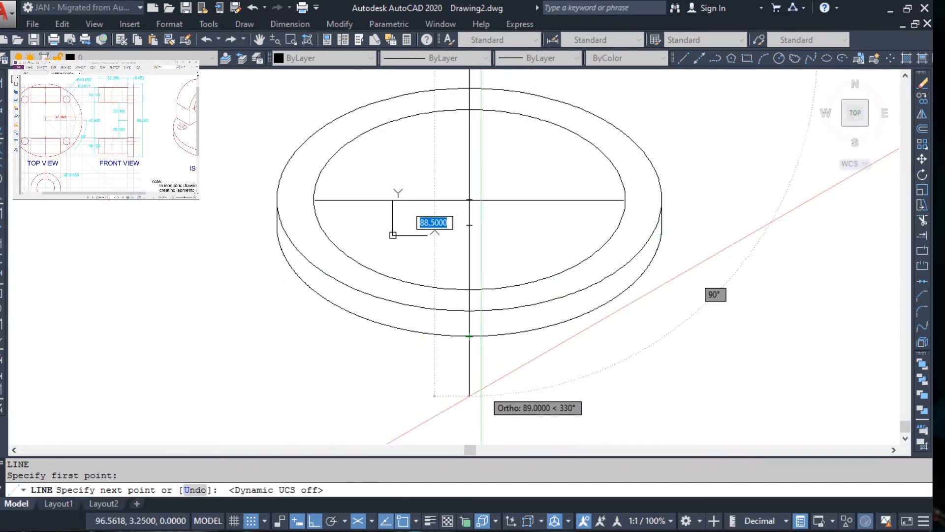
pyautogui.click(469, 394)
pyautogui.press('Escape')
pyautogui.scroll(-2, 487, 334)
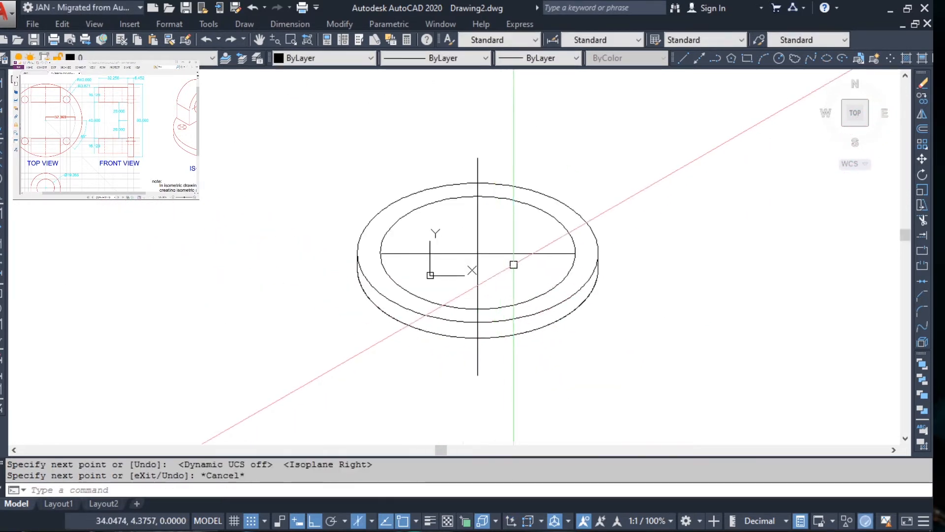
# Step: Try to stretch the horizontal centre line's left end outward past the inner ellipse and undo the stretch
pyautogui.scroll(4, 513, 268)
pyautogui.press('Escape')
pyautogui.press('Escape')
pyautogui.scroll(-2, 453, 270)
pyautogui.scroll(3, 465, 265)
pyautogui.scroll(-3, 477, 263)
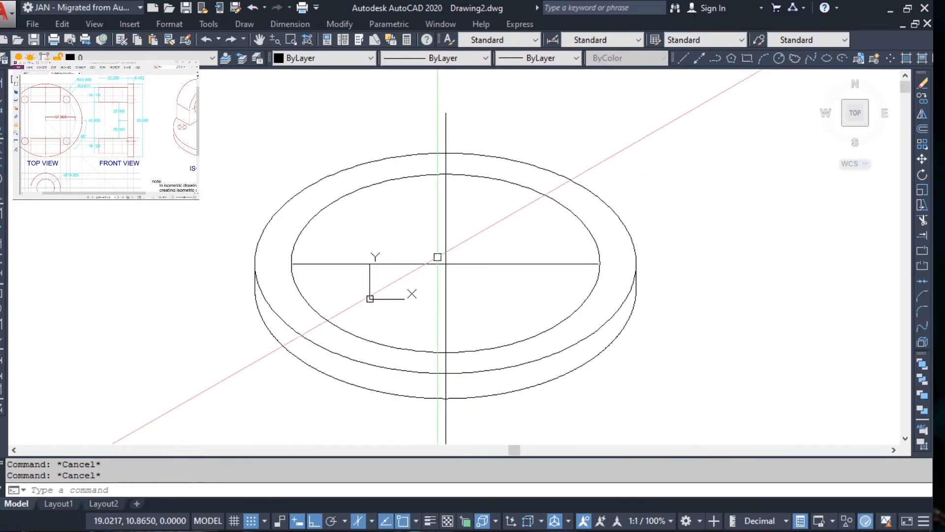
pyautogui.scroll(5, 299, 227)
pyautogui.scroll(2, 299, 227)
pyautogui.click(430, 262)
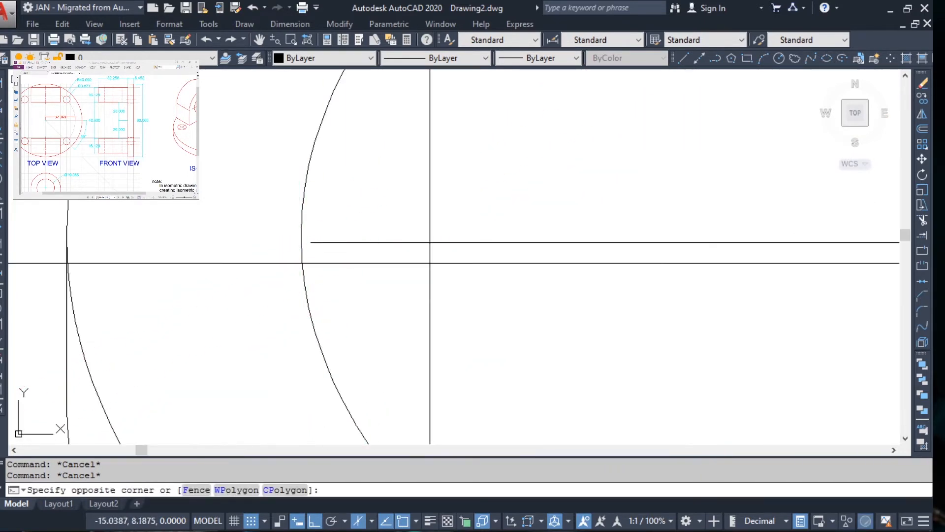
pyautogui.click(370, 211)
pyautogui.click(310, 242)
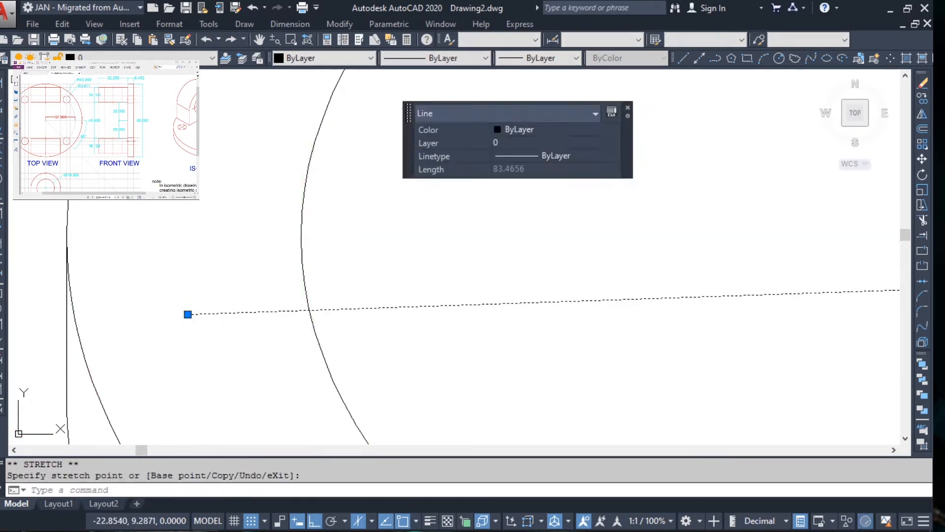
pyautogui.click(187, 312)
pyautogui.press('Escape')
pyautogui.hotkey('ctrl', 'z')
pyautogui.click(363, 242)
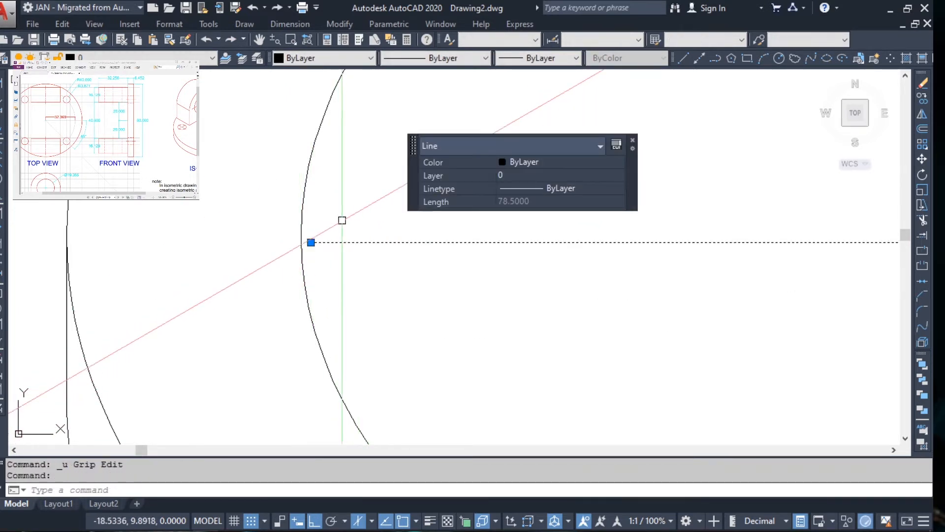
pyautogui.scroll(-10, 373, 220)
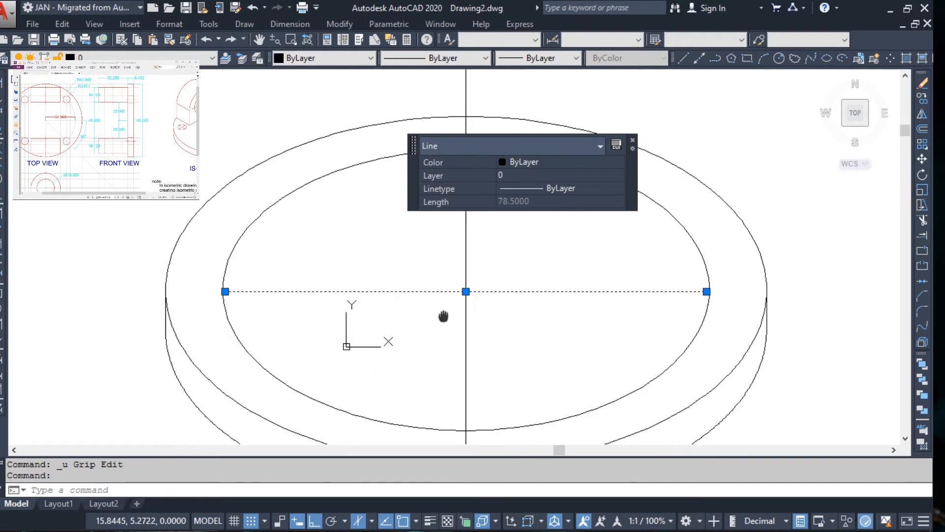
pyautogui.press('Escape')
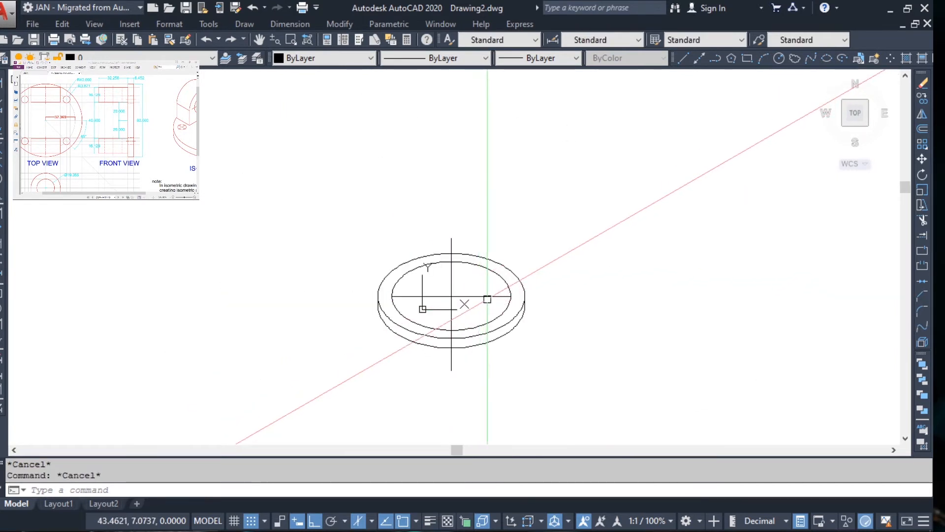
pyautogui.click(504, 299)
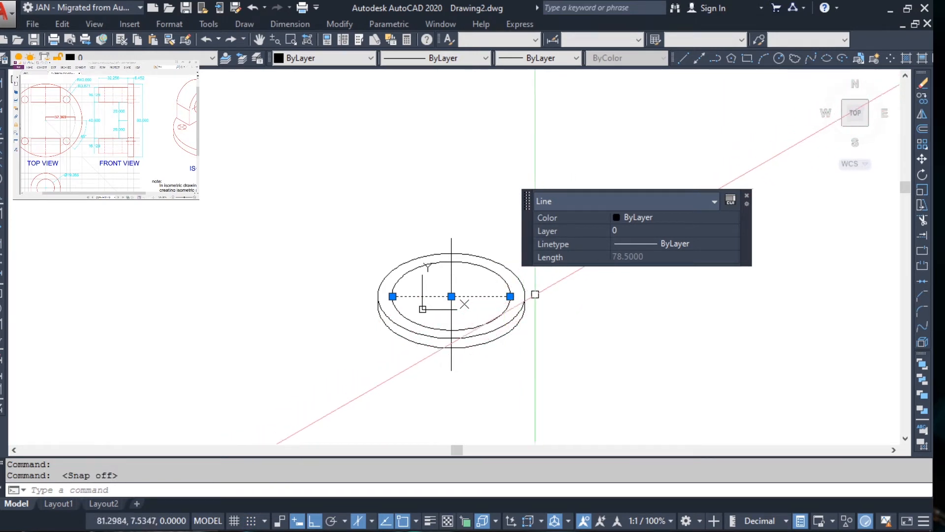
pyautogui.scroll(4, 516, 295)
pyautogui.press('Escape')
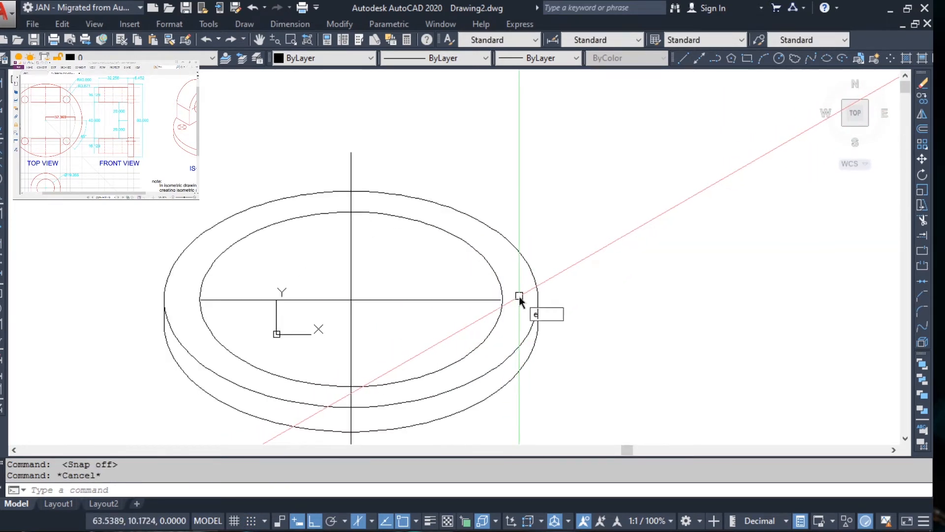
pyautogui.write('e')
pyautogui.press('Return')
pyautogui.press('Return')
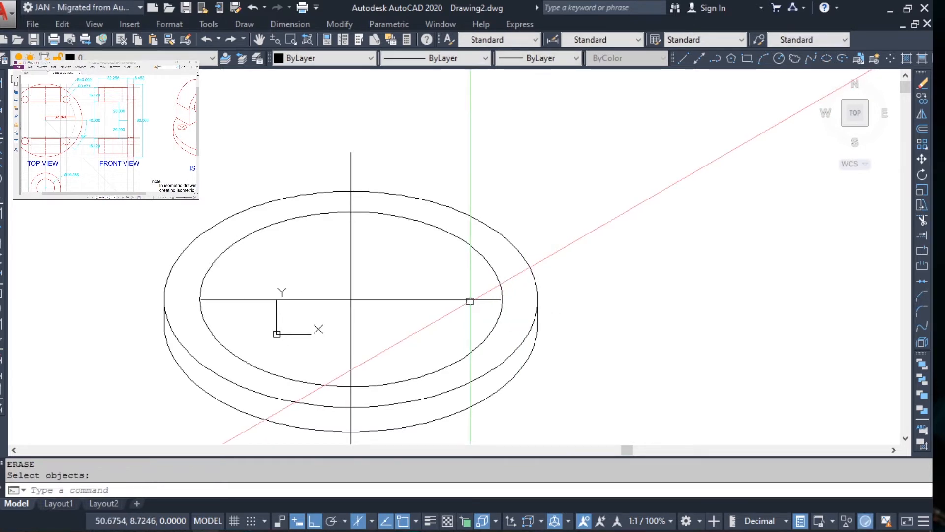
pyautogui.write('ex')
pyautogui.press('Return')
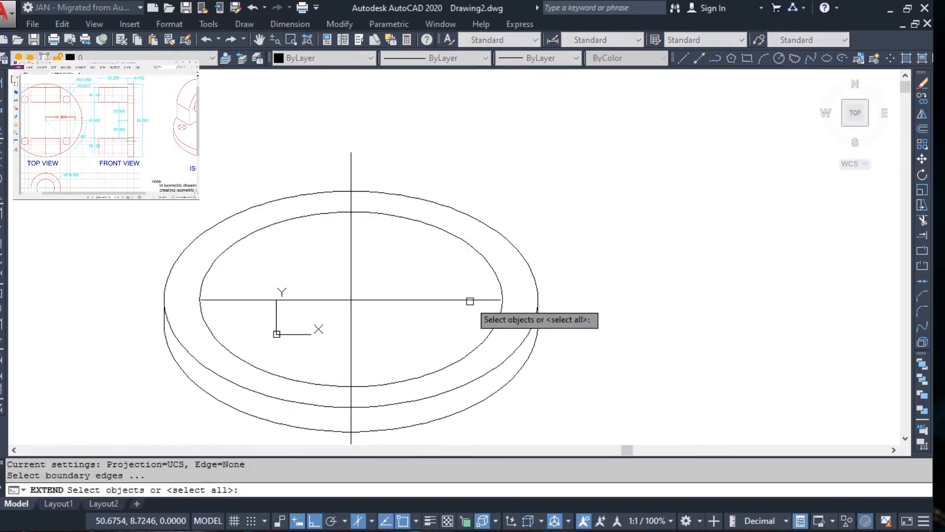
pyautogui.click(470, 300)
pyautogui.press('Escape')
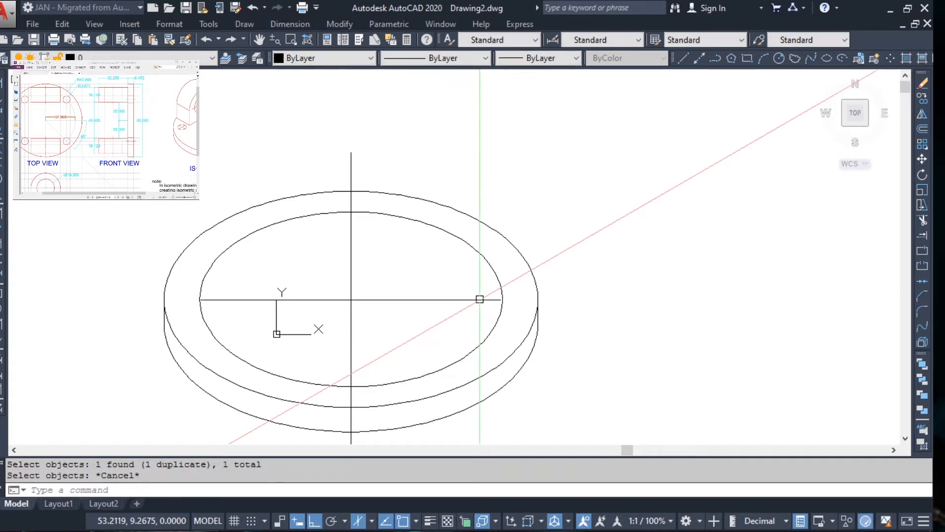
# Step: Extend both ends of the horizontal centre line to the disc's outer upper ellipse
pyautogui.write('ex')
pyautogui.press('Return')
pyautogui.press('Return')
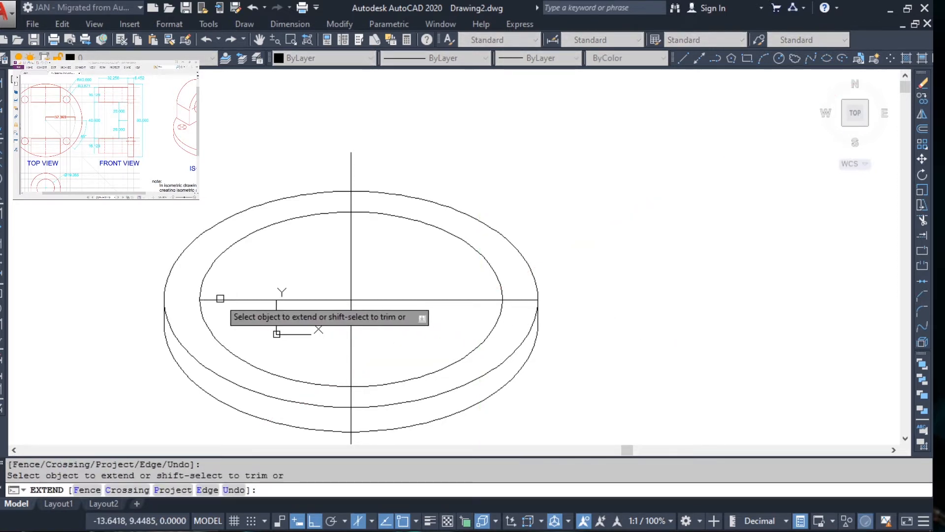
pyautogui.press('Escape')
pyautogui.scroll(-5, 300, 246)
pyautogui.scroll(5, 295, 213)
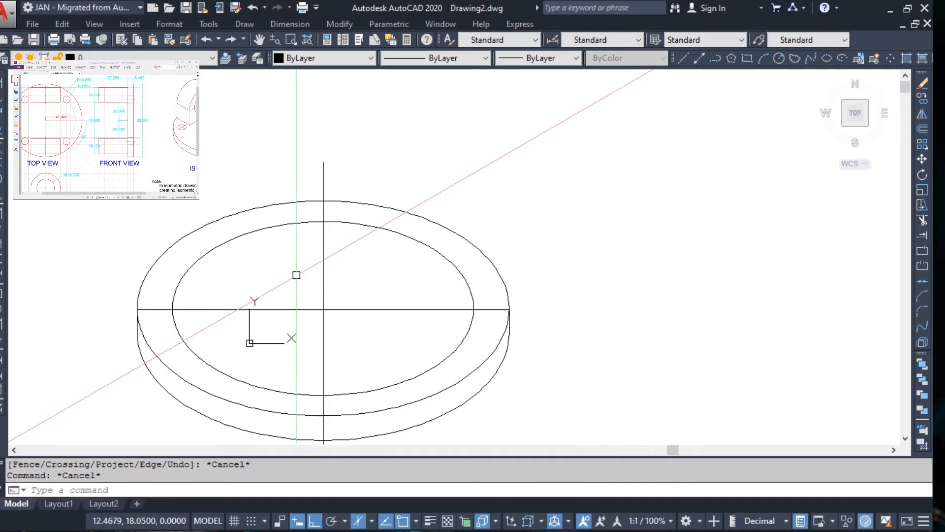
pyautogui.moveTo(367, 235); pyautogui.dragTo(452, 247, button='middle')
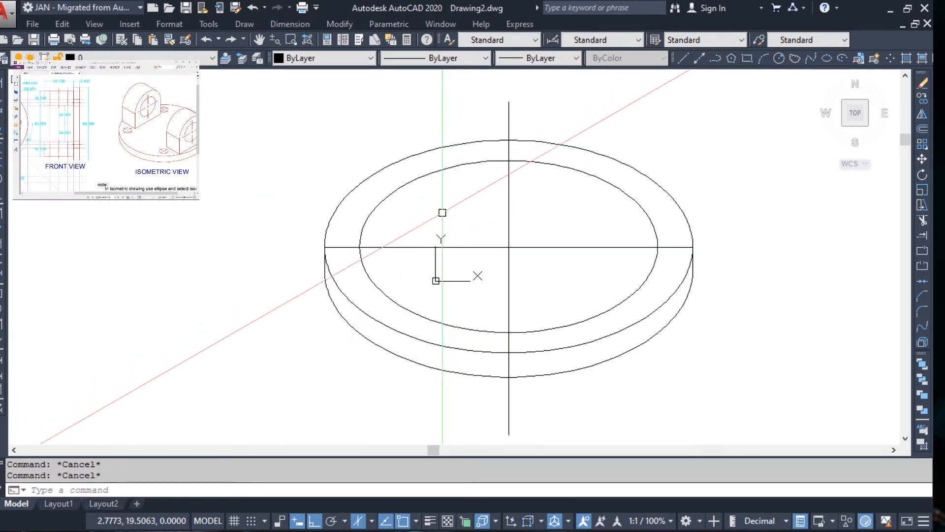
pyautogui.scroll(6, 340, 239)
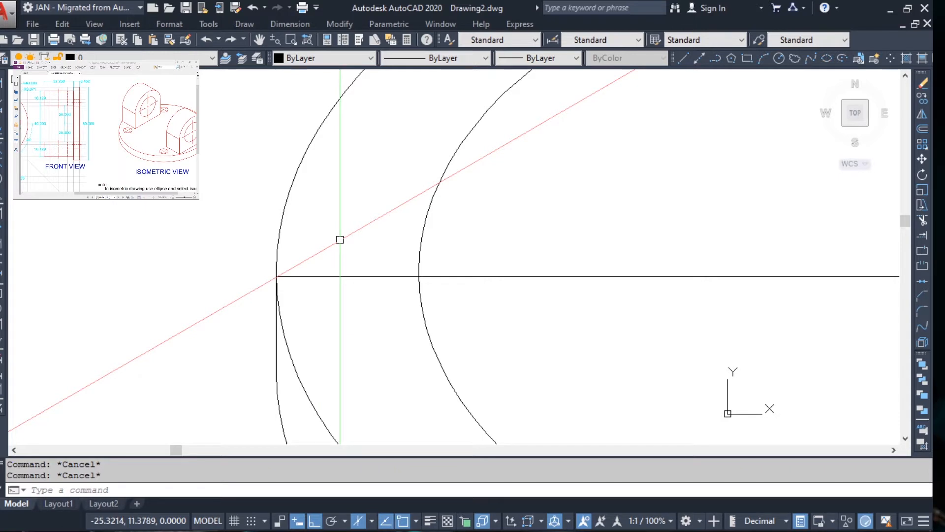
# Step: Draw a top-plane isocircle of radius 3.871 where the horizontal centre line meets the inner ellipse's left side
pyautogui.write('el')
pyautogui.press('Return')
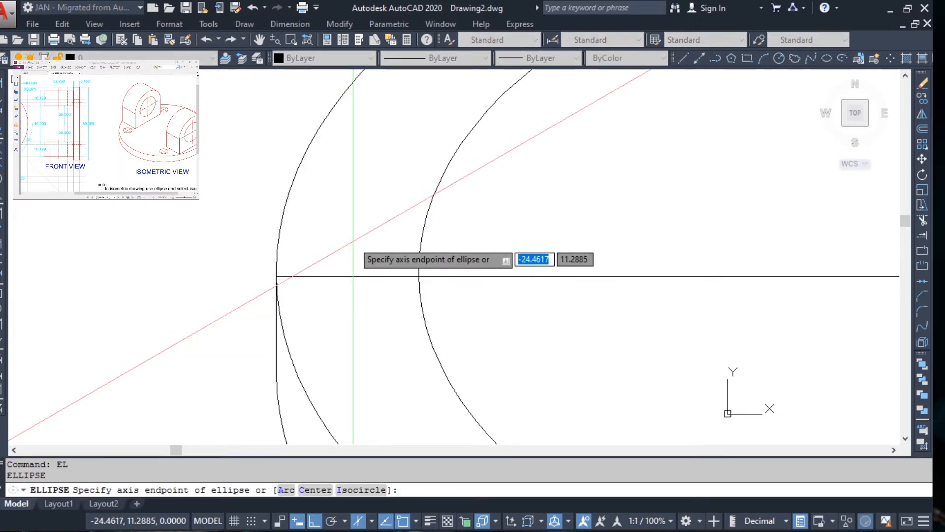
pyautogui.write('i')
pyautogui.press('Return')
pyautogui.click(419, 276)
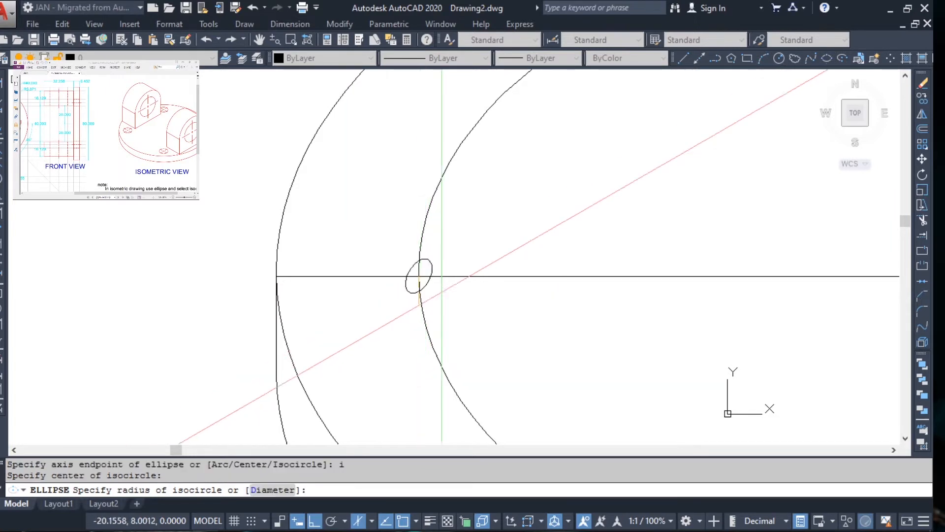
pyautogui.press('F5')
pyautogui.press('F5')
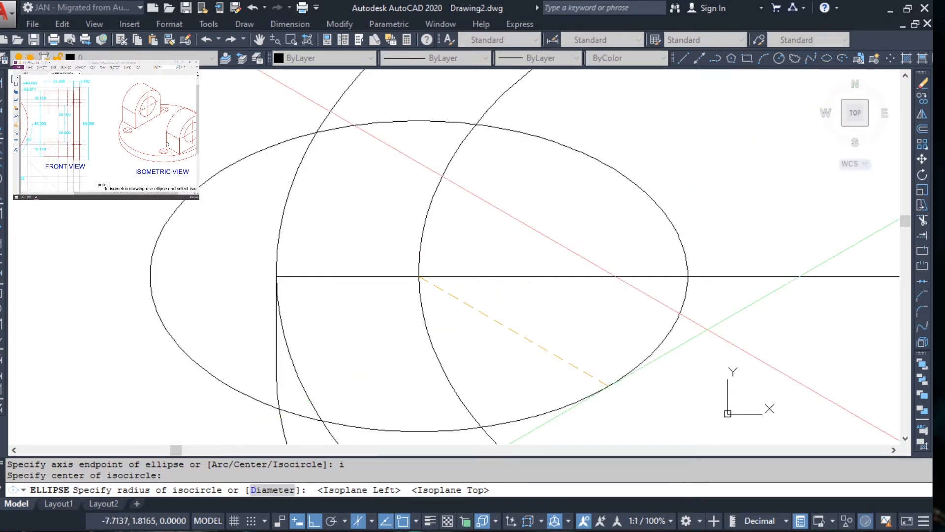
pyautogui.moveTo(95, 146); pyautogui.dragTo(58, 113)
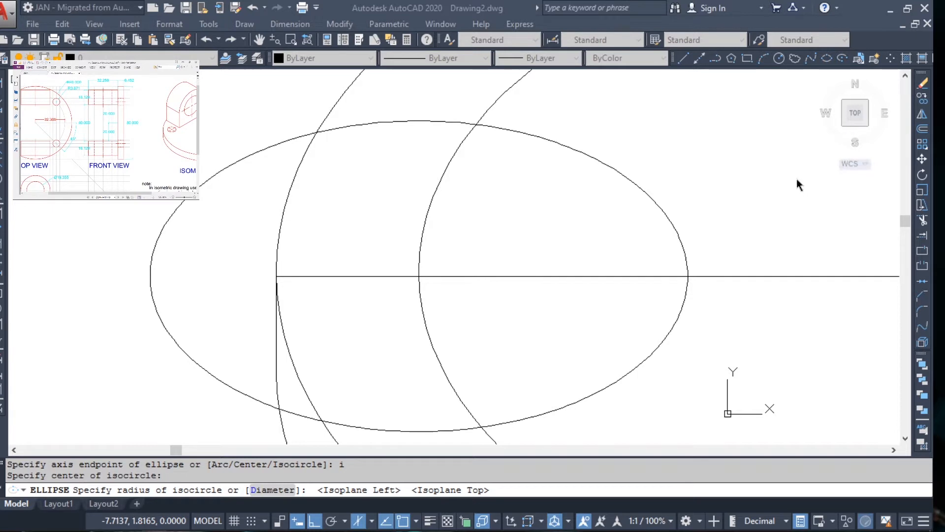
pyautogui.click(642, 212)
pyautogui.write('3.871')
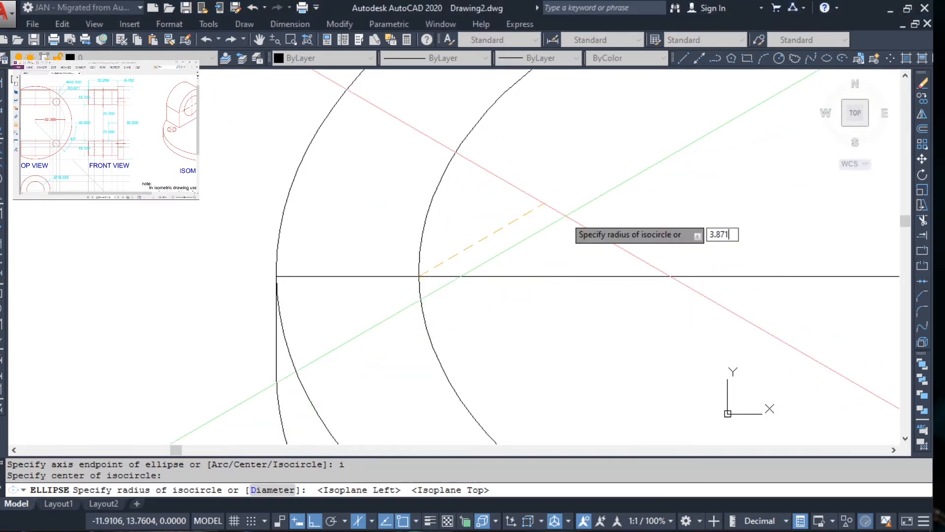
pyautogui.press('Return')
pyautogui.scroll(-5, 565, 216)
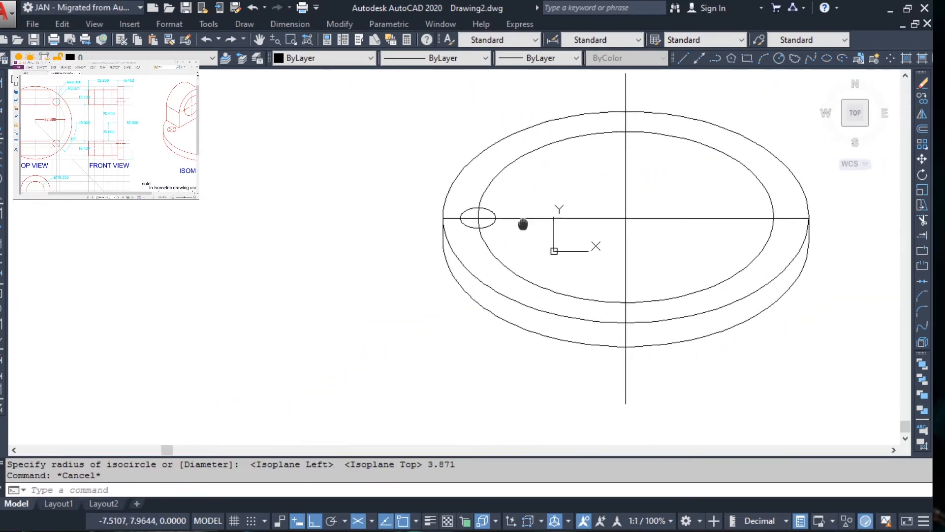
# Step: Copy the left hole ellipse to the front and rear points of the inner ellipse on the vertical centre line
pyautogui.click(483, 235)
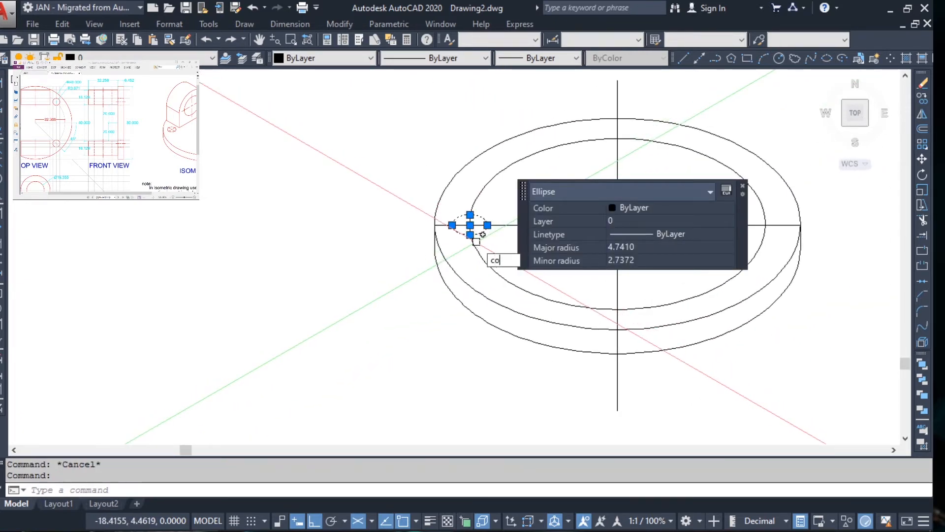
pyautogui.write('co')
pyautogui.press('Return')
pyautogui.click(470, 225)
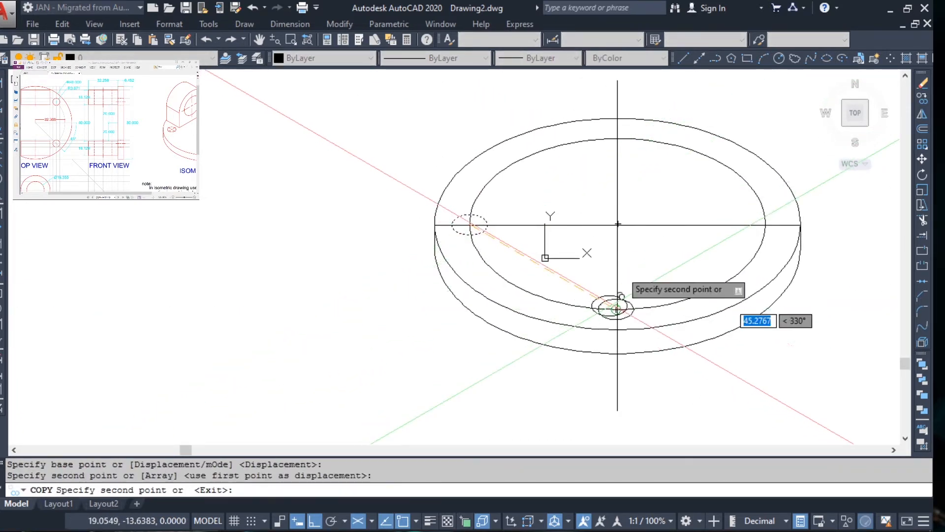
pyautogui.click(619, 140)
pyautogui.press('Escape')
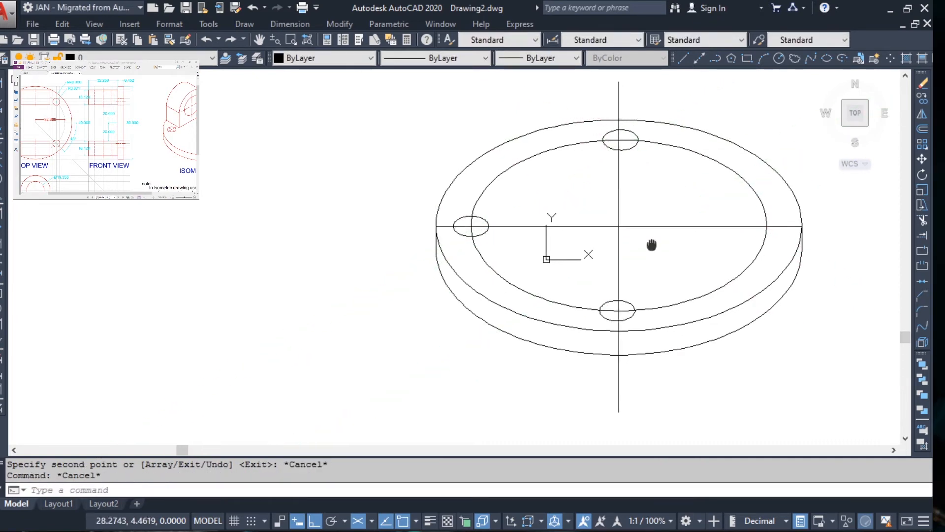
pyautogui.moveTo(651, 244); pyautogui.dragTo(650, 264, button='middle')
pyautogui.click(618, 228)
pyautogui.press('Escape')
pyautogui.click(627, 168)
pyautogui.write('co')
pyautogui.press('Return')
pyautogui.press('Escape')
# Step: Move the rear hole ellipse so its centre lies where the vertical centre line meets the inner ellipse
pyautogui.scroll(4, 624, 160)
pyautogui.press('Escape')
pyautogui.click(639, 178)
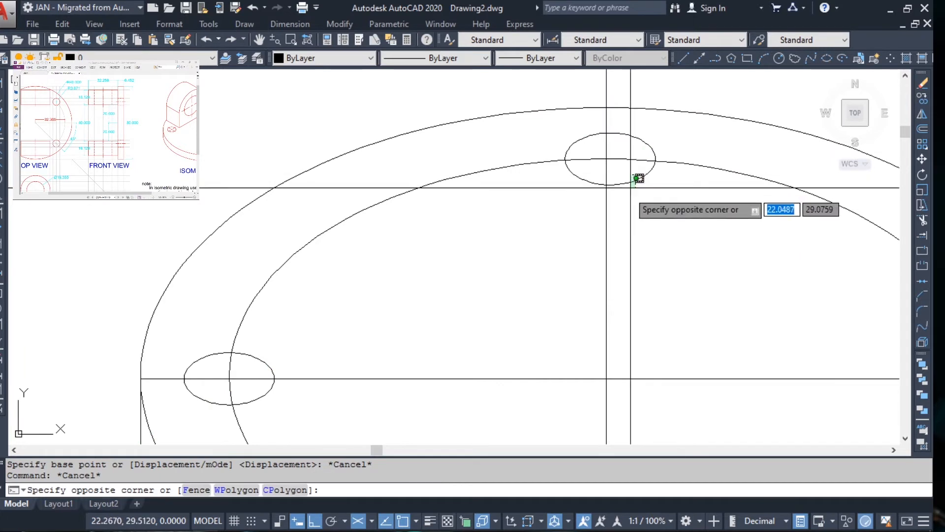
pyautogui.click(629, 177)
pyautogui.moveTo(629, 178); pyautogui.dragTo(629, 184, button='middle')
pyautogui.write('m')
pyautogui.press('Return')
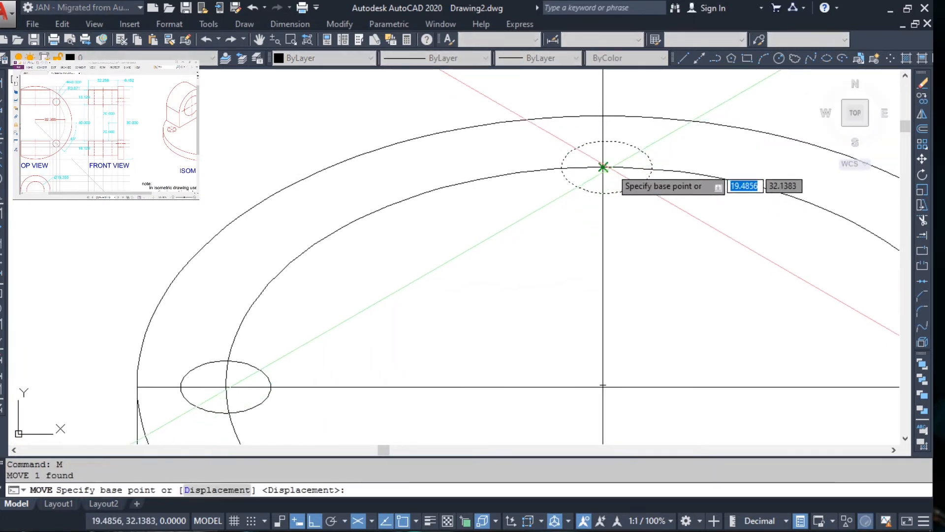
pyautogui.click(607, 143)
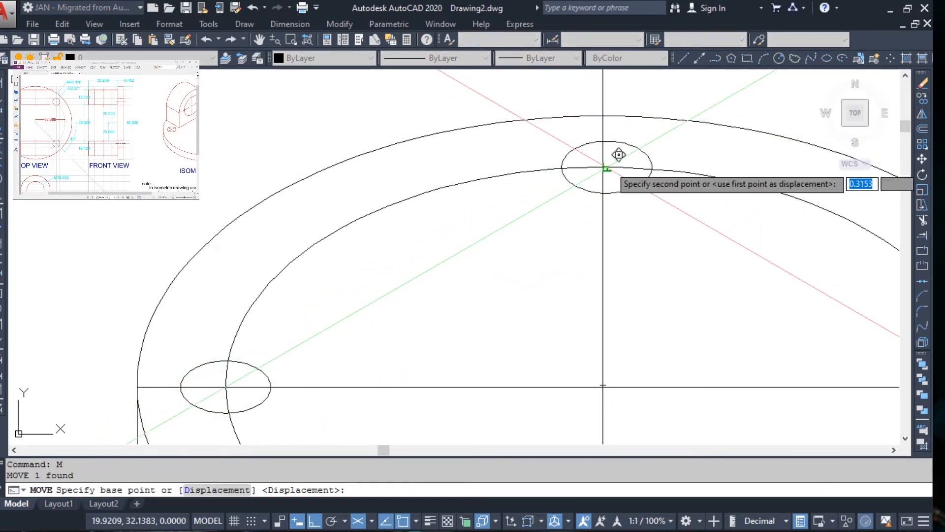
pyautogui.press('Escape')
# Step: Copy the rear hole ellipse to the inner ellipse's right side on the horizontal centre line
pyautogui.write('co')
pyautogui.press('Return')
pyautogui.click(603, 168)
pyautogui.scroll(-5, 708, 264)
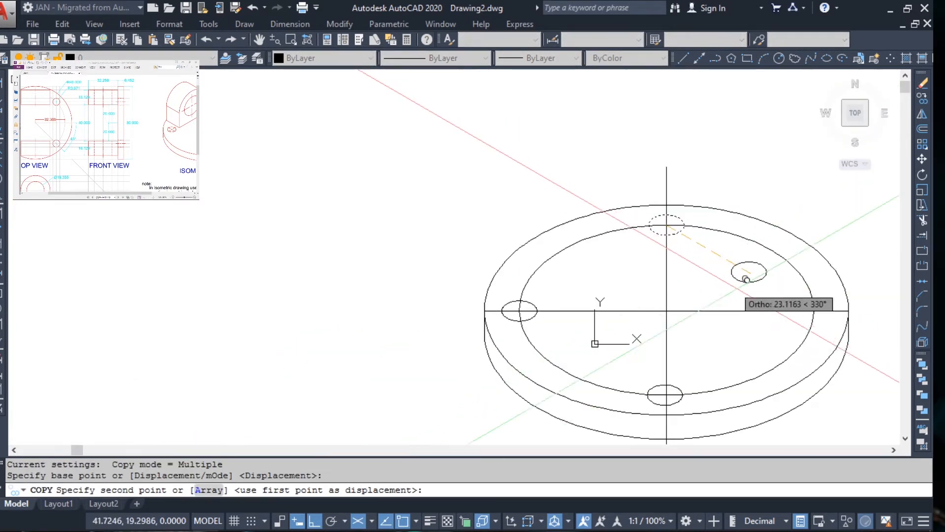
pyautogui.moveTo(848, 312); pyautogui.dragTo(808, 311, button='middle')
pyautogui.click(773, 310)
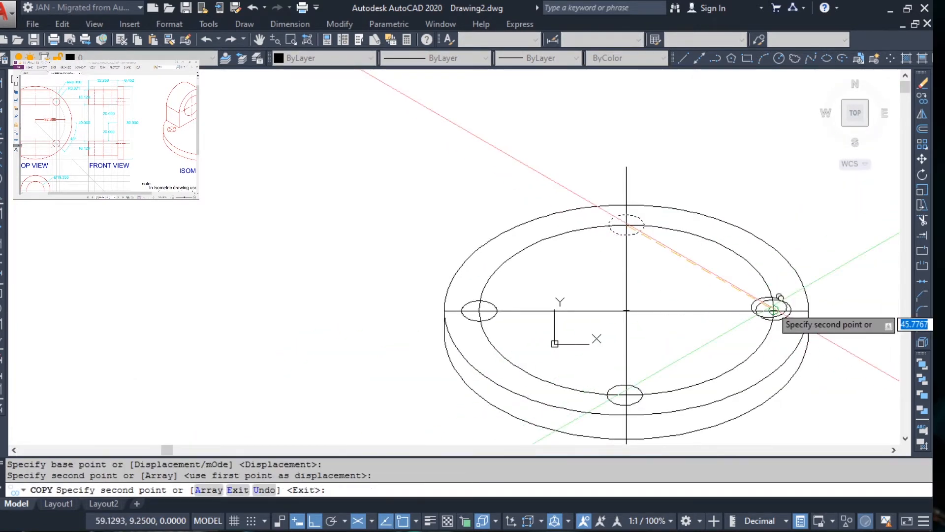
pyautogui.press('Escape')
pyautogui.press('Escape')
pyautogui.click(686, 312)
pyautogui.press('Escape')
pyautogui.press('Escape')
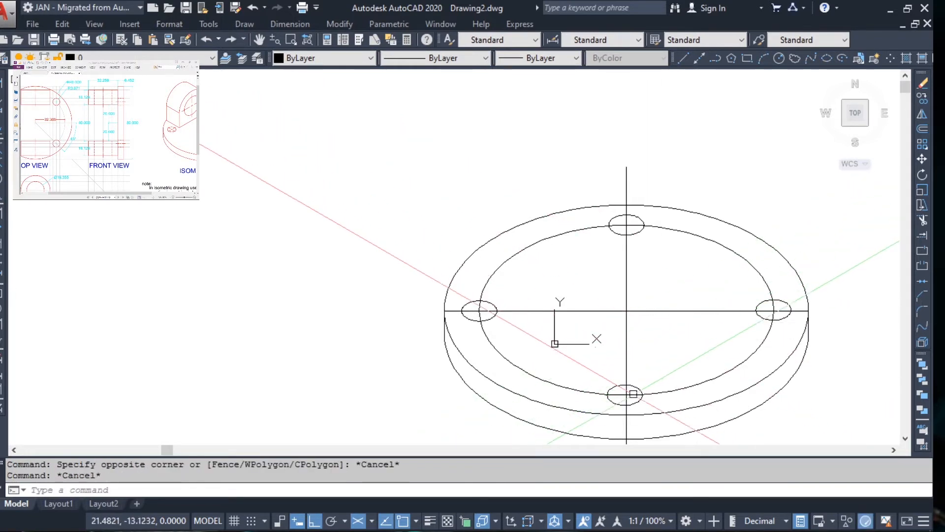
# Step: Move the front hole ellipse so its centre lies where the vertical centre line meets the inner ellipse
pyautogui.click(637, 389)
pyautogui.scroll(8, 634, 392)
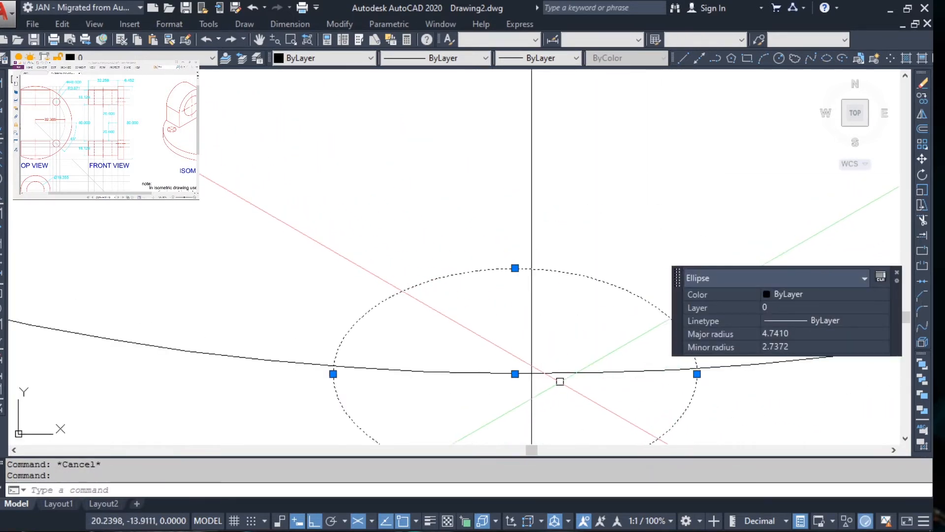
pyautogui.write('m')
pyautogui.press('Return')
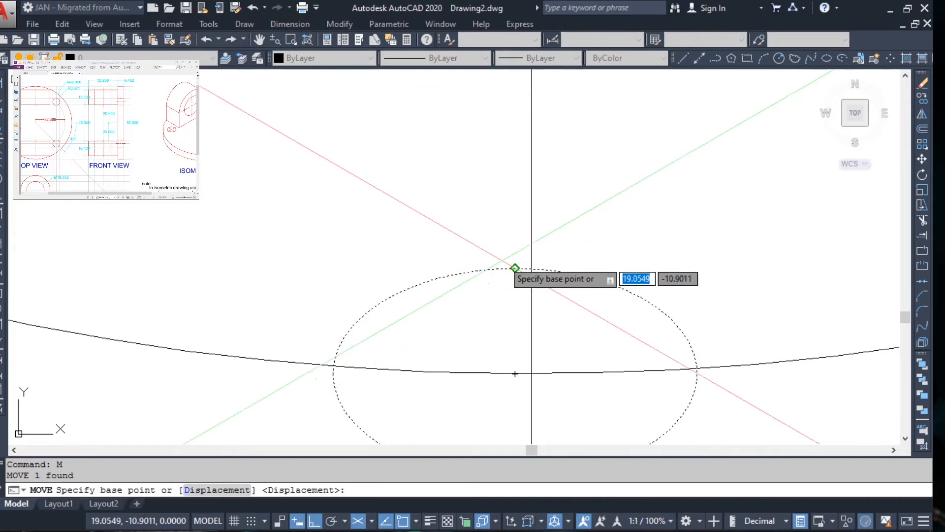
pyautogui.click(515, 374)
pyautogui.press('Escape')
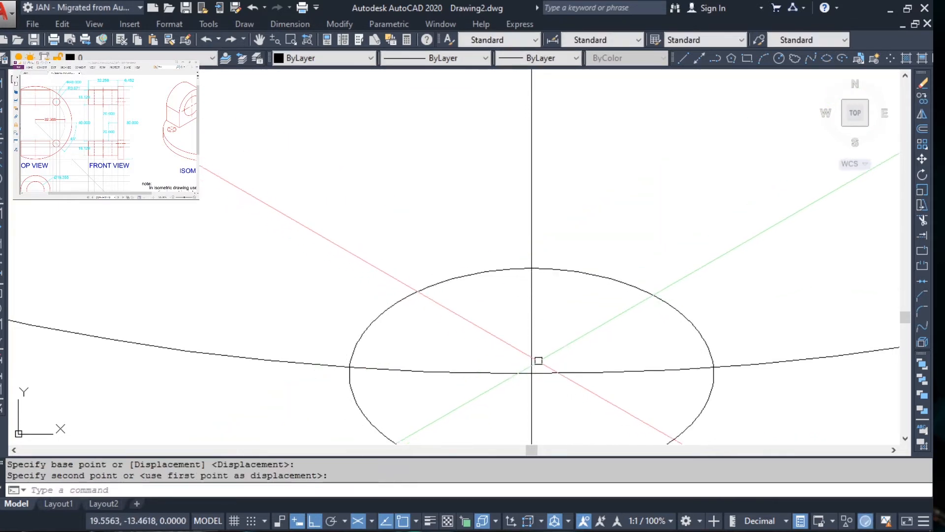
pyautogui.scroll(-8, 566, 340)
pyautogui.scroll(-4, 576, 360)
pyautogui.moveTo(636, 345); pyautogui.dragTo(664, 298, button='middle')
pyautogui.click(612, 373)
pyautogui.click(581, 391)
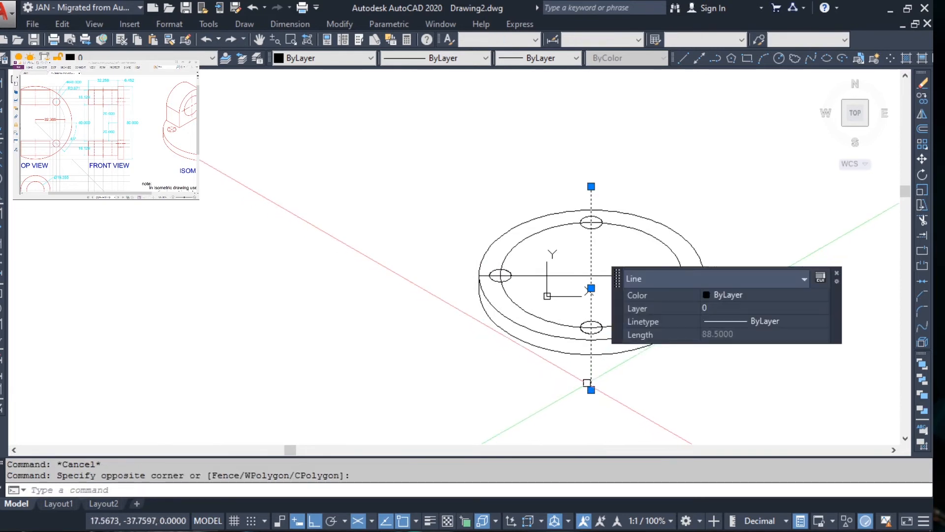
pyautogui.scroll(2, 561, 271)
pyautogui.scroll(-2, 574, 278)
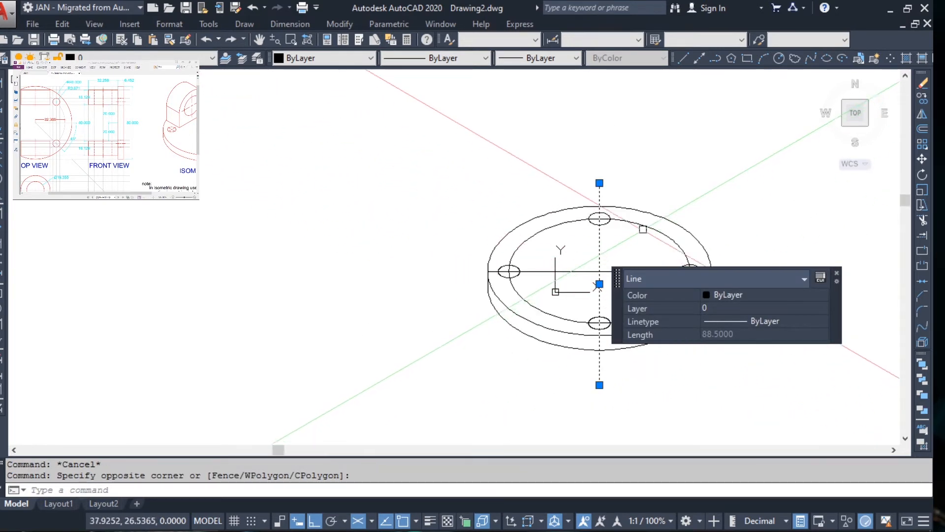
pyautogui.press('Escape')
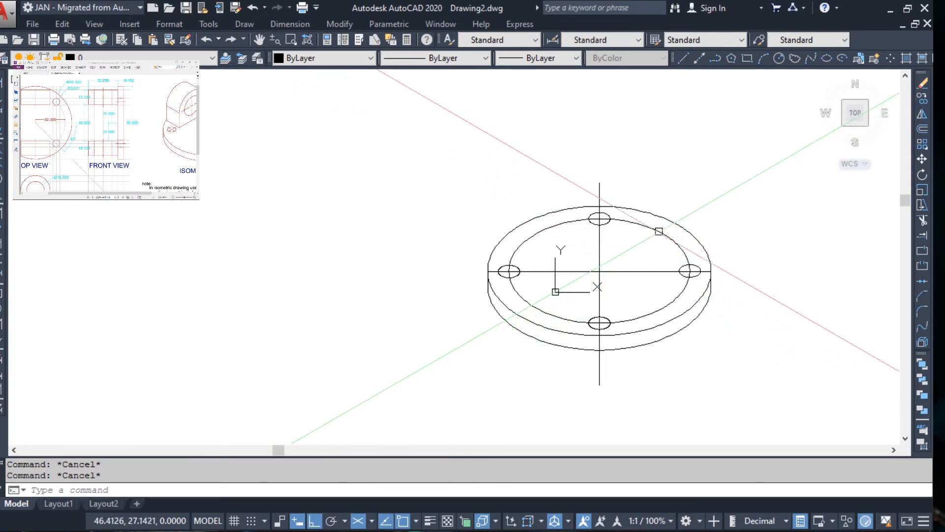
# Step: Delete the horizontal and vertical centre lines from the disc
pyautogui.scroll(4, 632, 261)
pyautogui.moveTo(625, 271); pyautogui.dragTo(641, 281, button='middle')
pyautogui.click(641, 280)
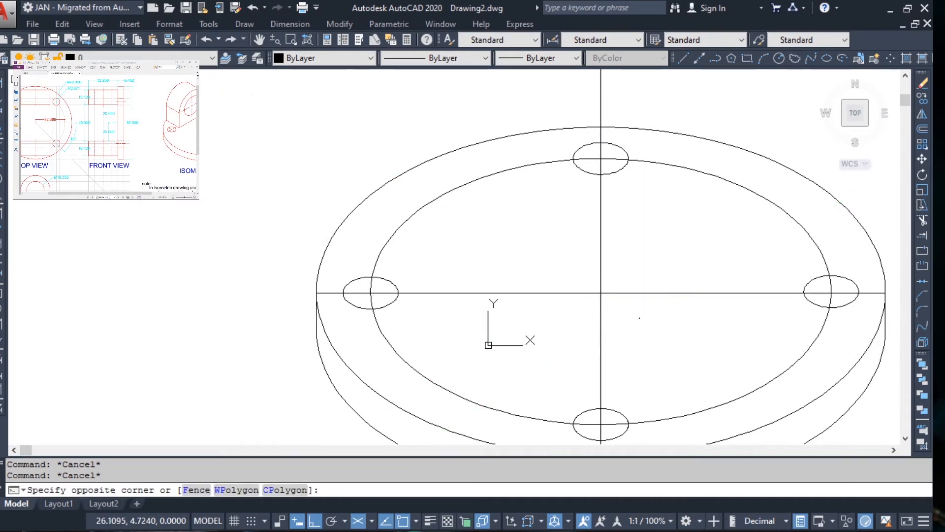
pyautogui.click(597, 271)
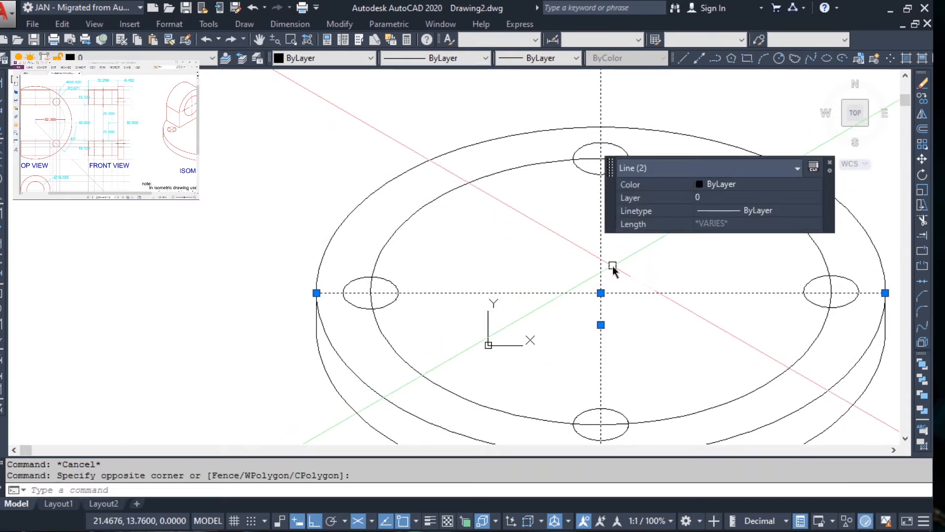
pyautogui.write('e')
pyautogui.press('space')
pyautogui.press('Escape')
pyautogui.press('Escape')
# Step: Draw a 40-long line from the upper face's centre toward the front right along the isometric axis
pyautogui.moveTo(652, 247)
pyautogui.mouseDown(button='middle')
pyautogui.moveTo(595, 225)
pyautogui.moveTo(573, 241)
pyautogui.mouseUp(button='middle')
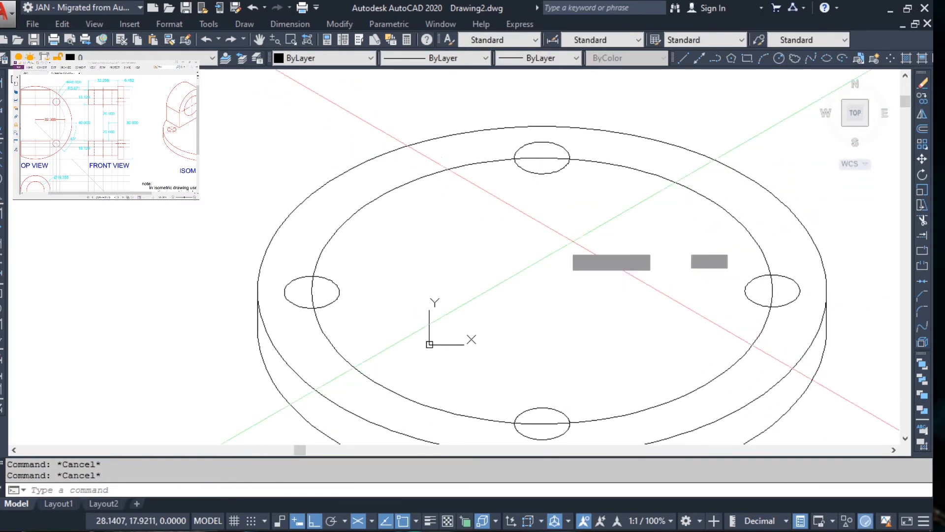
pyautogui.write('l')
pyautogui.press('space')
pyautogui.click(544, 289)
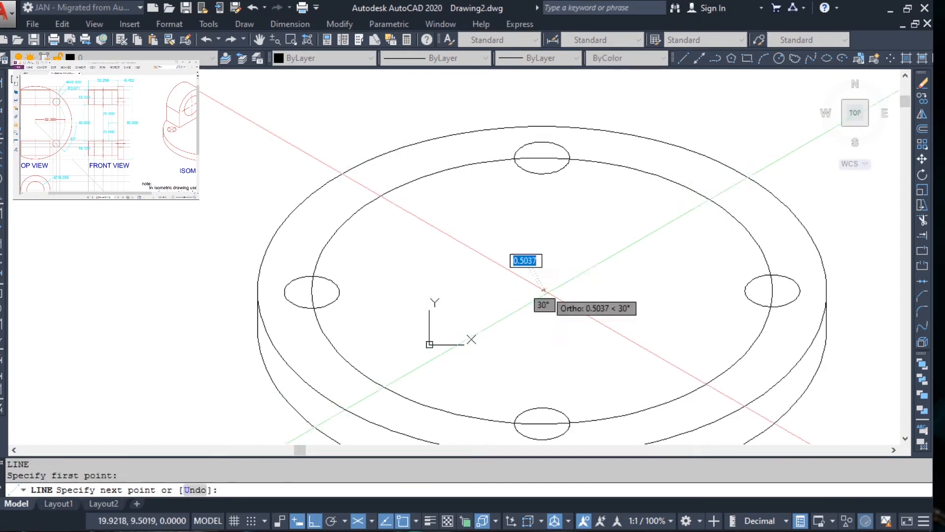
pyautogui.write('40')
pyautogui.press('Return')
pyautogui.press('Escape')
# Step: Move the 40-long line by its midpoint onto the upper face's centre
pyautogui.click(616, 333)
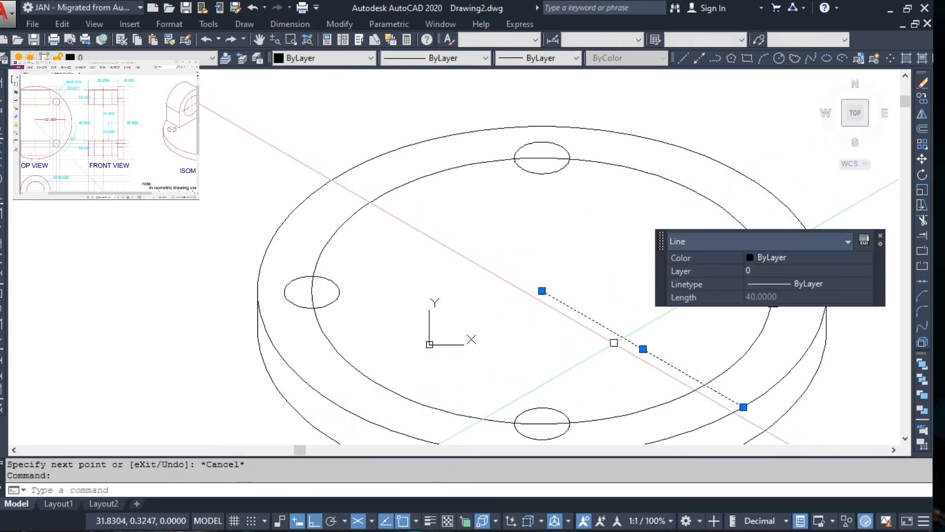
pyautogui.moveTo(614, 342); pyautogui.dragTo(625, 340, button='middle')
pyautogui.write('m')
pyautogui.press('space')
pyautogui.click(653, 347)
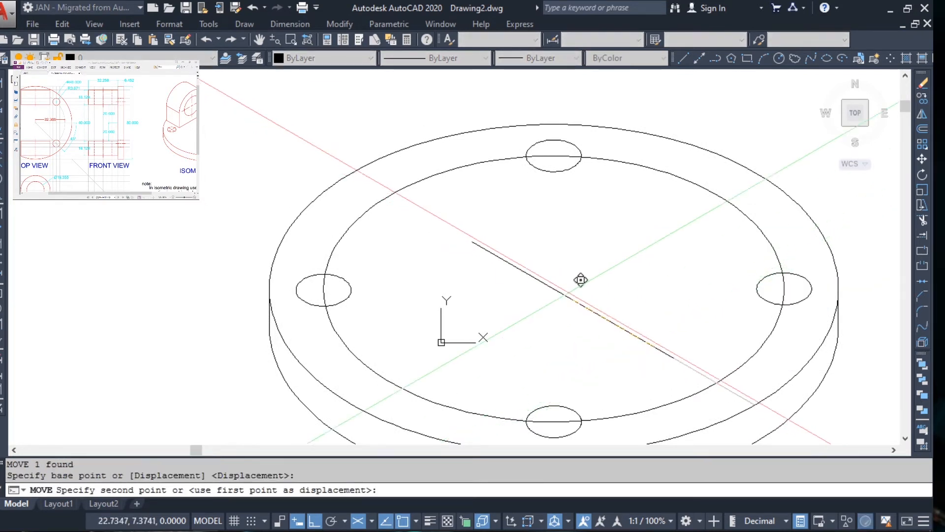
pyautogui.press('Escape')
pyautogui.press('Escape')
# Step: From the 40-long line's front-right end, draw a 16.129 segment toward the rear right and a 16.129 segment toward the front right
pyautogui.scroll(-4, 600, 290)
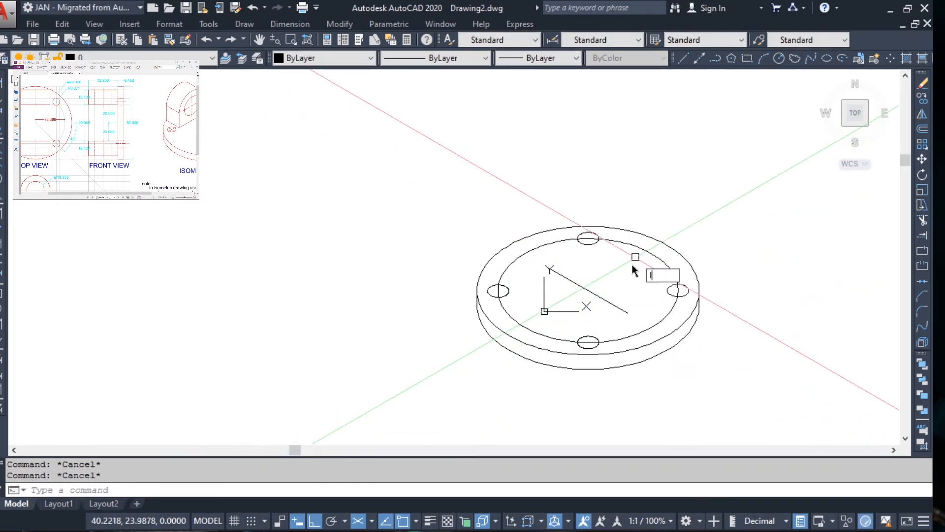
pyautogui.write('l')
pyautogui.press('Return')
pyautogui.click(628, 312)
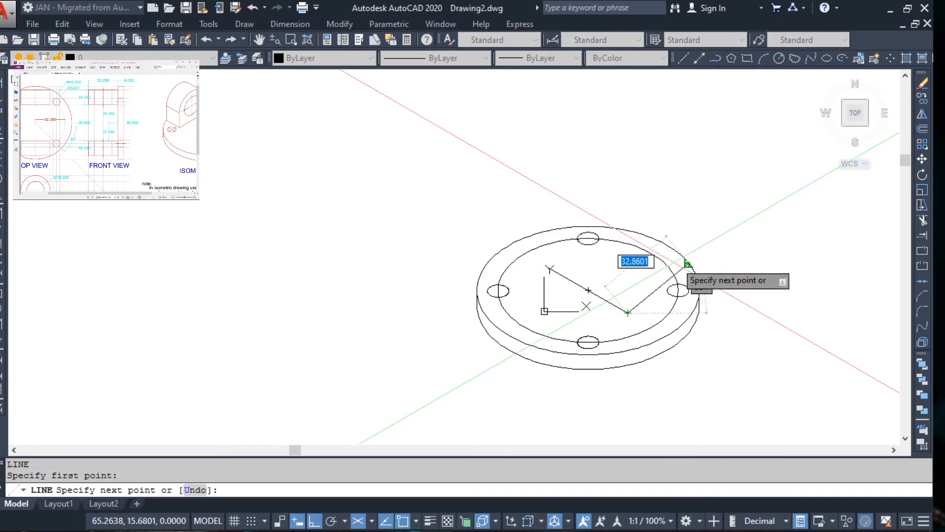
pyautogui.scroll(4, 689, 261)
pyautogui.write('16.129')
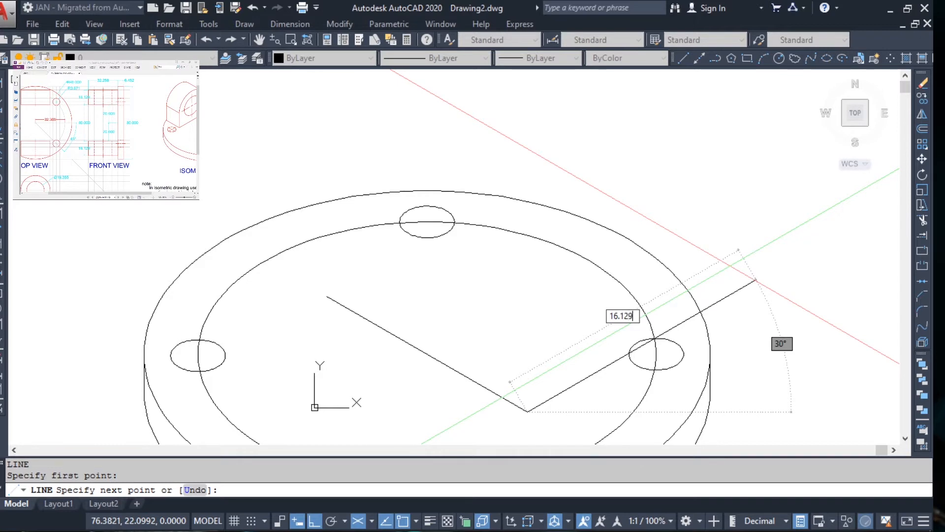
pyautogui.press('Return')
pyautogui.moveTo(743, 395); pyautogui.dragTo(730, 314, button='middle')
pyautogui.write('16.129')
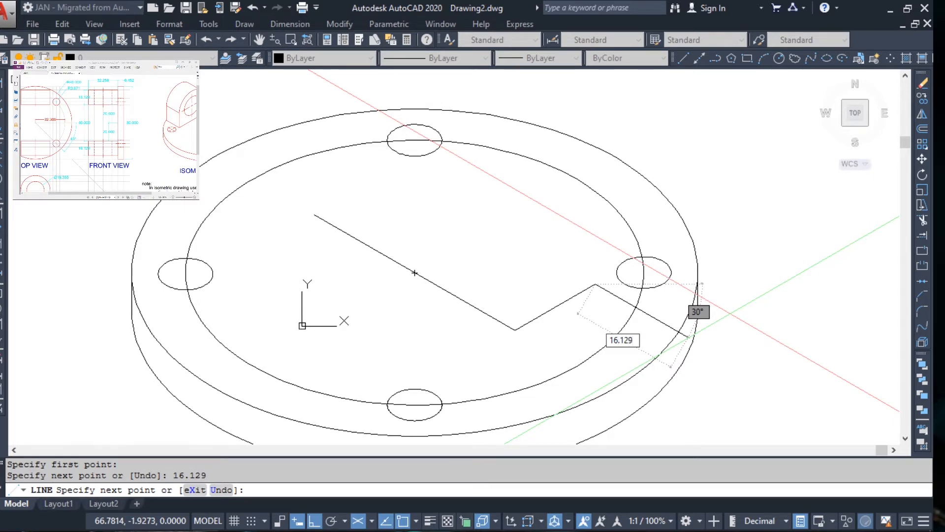
pyautogui.press('Return')
# Step: Continue the lug outline with a 32.258 segment toward the front left and a 16.129 segment toward the rear left
pyautogui.moveTo(559, 389); pyautogui.dragTo(565, 312, button='middle')
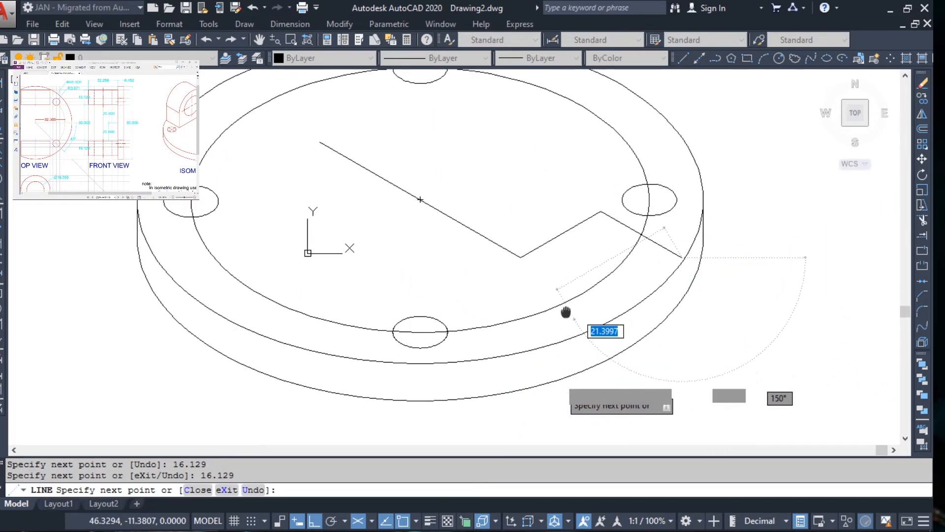
pyautogui.write('32.258')
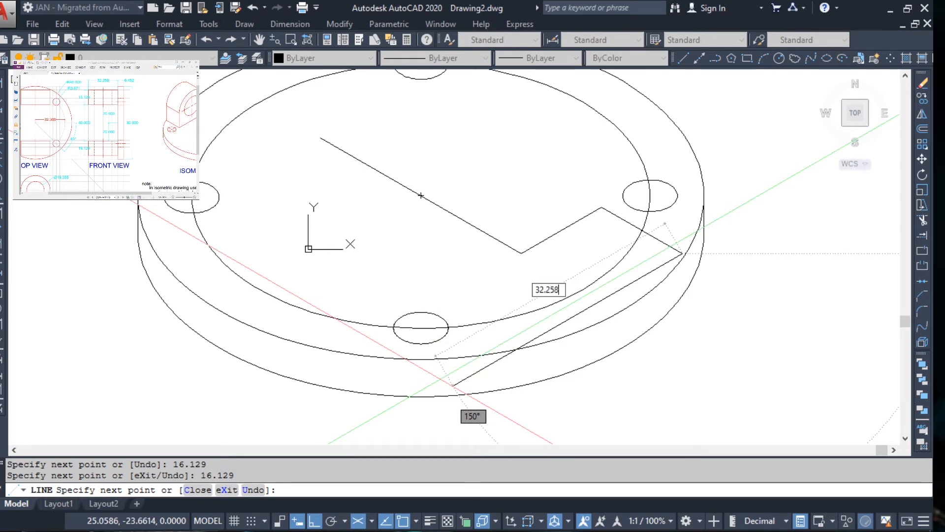
pyautogui.press('Return')
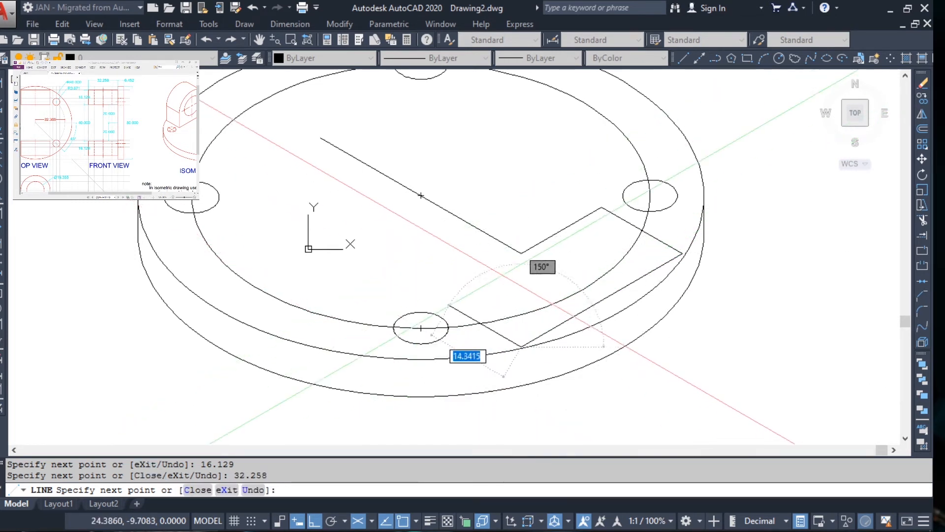
pyautogui.write('16.129')
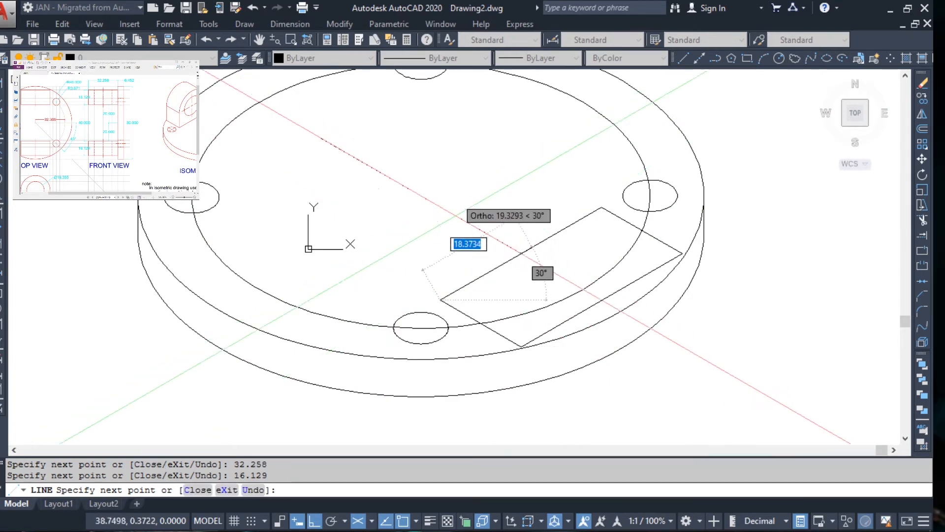
# Step: Close the lug's base outline at the 40-long line's front-right end
pyautogui.click(521, 252)
pyautogui.press('Escape')
pyautogui.press('Escape')
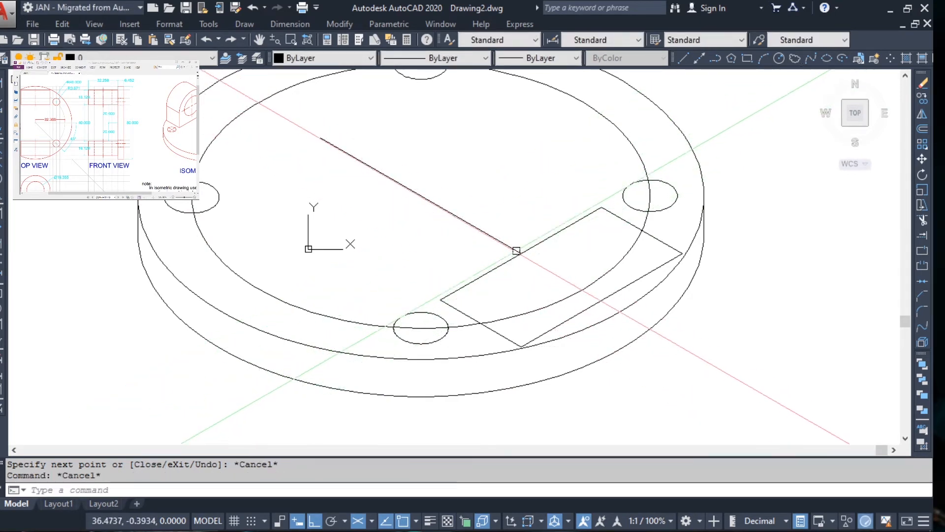
pyautogui.moveTo(498, 238)
pyautogui.mouseDown(button='middle')
pyautogui.moveTo(467, 221)
pyautogui.moveTo(467, 229)
pyautogui.mouseUp(button='middle')
pyautogui.press('Escape')
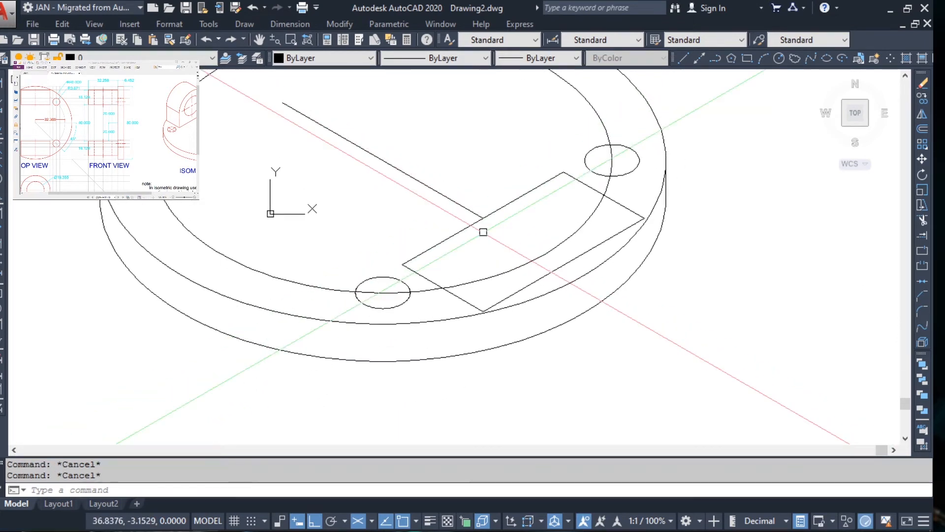
# Step: Draw a 16.129 vertical line upward from the front-left end of the lug base's inner long edge, using the right isoplane
pyautogui.write('l')
pyautogui.press('Return')
pyautogui.click(402, 264)
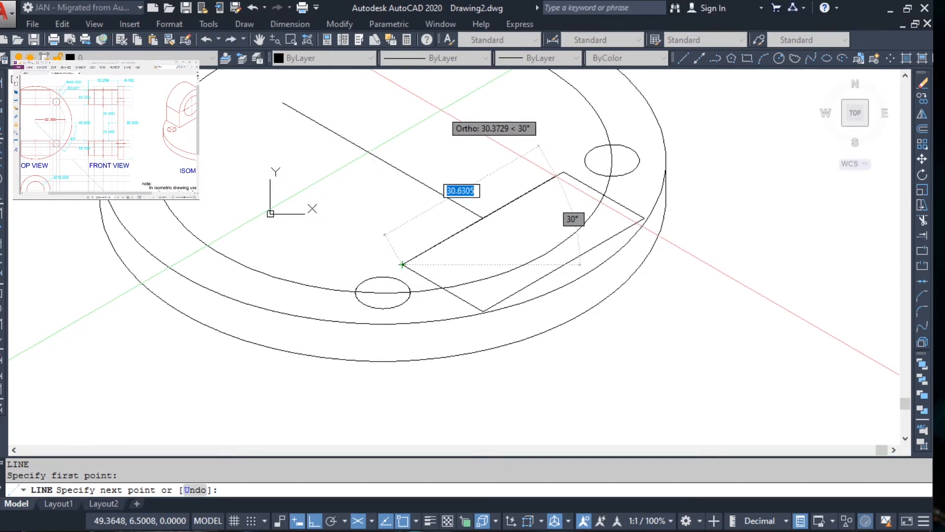
pyautogui.press('F5')
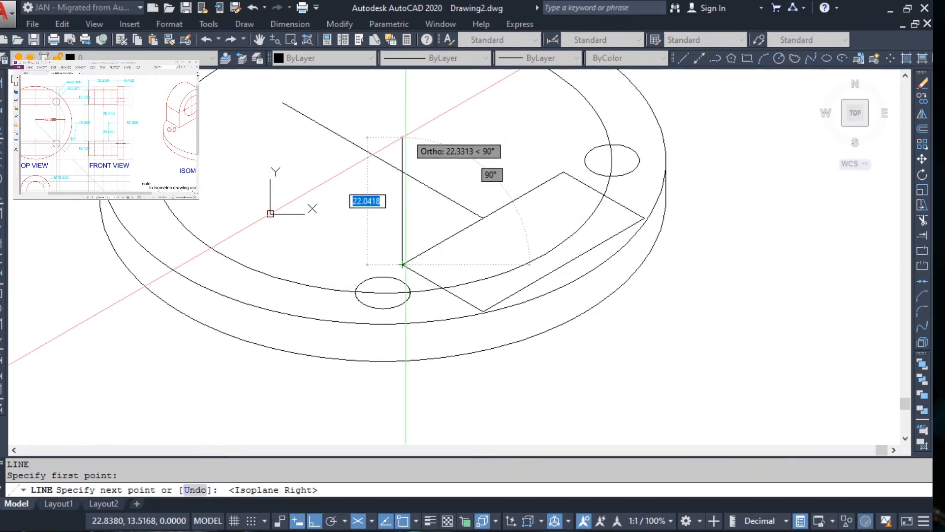
pyautogui.write('16.129')
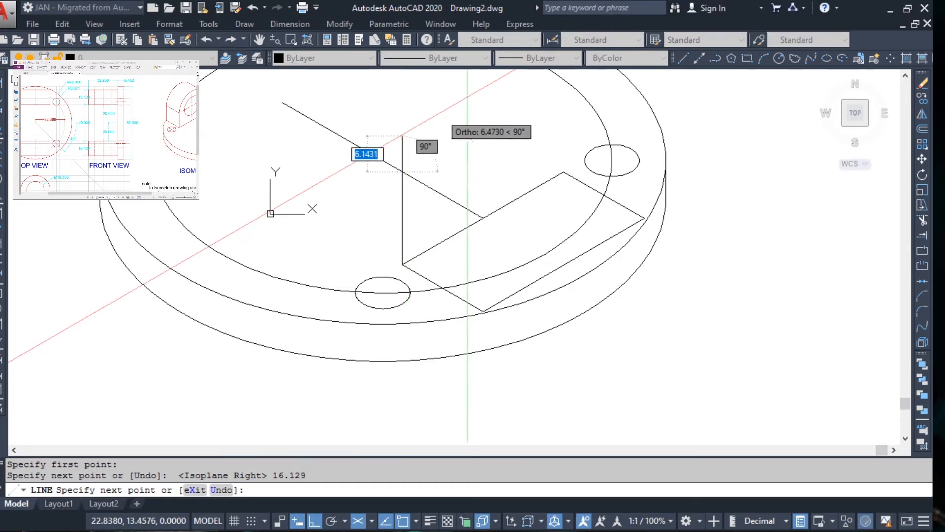
pyautogui.press('Escape')
pyautogui.click(523, 195)
pyautogui.press('Escape')
# Step: Copy the front-left half of the base's inner long edge up to the top of the vertical line
pyautogui.click(457, 233)
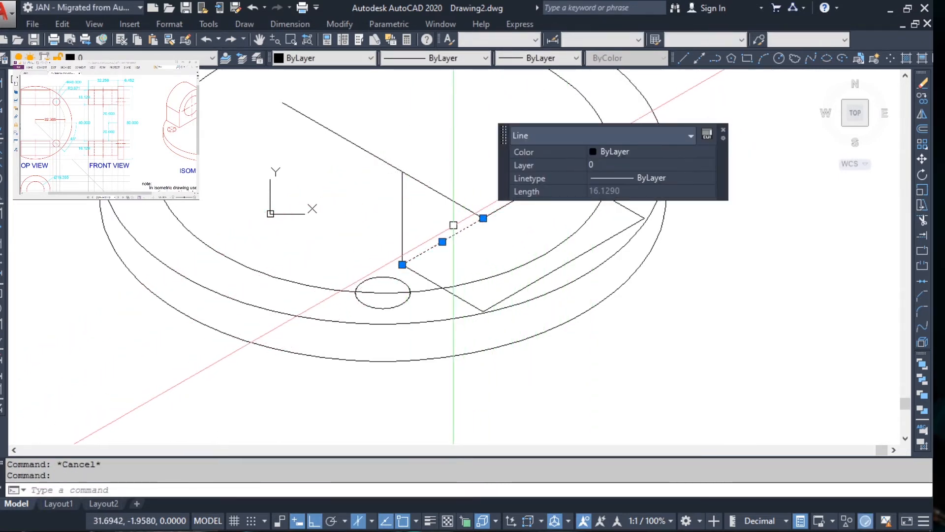
pyautogui.write('co')
pyautogui.press('Return')
pyautogui.click(402, 265)
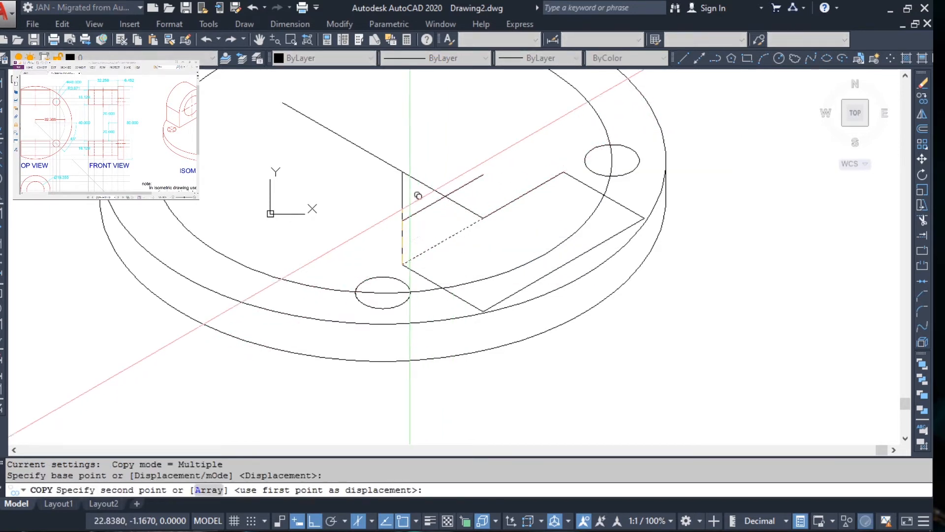
pyautogui.click(402, 185)
pyautogui.press('Escape')
pyautogui.press('Escape')
# Step: Copy the rear-right half of the base's inner long edge up to the end of the raised half
pyautogui.click(515, 202)
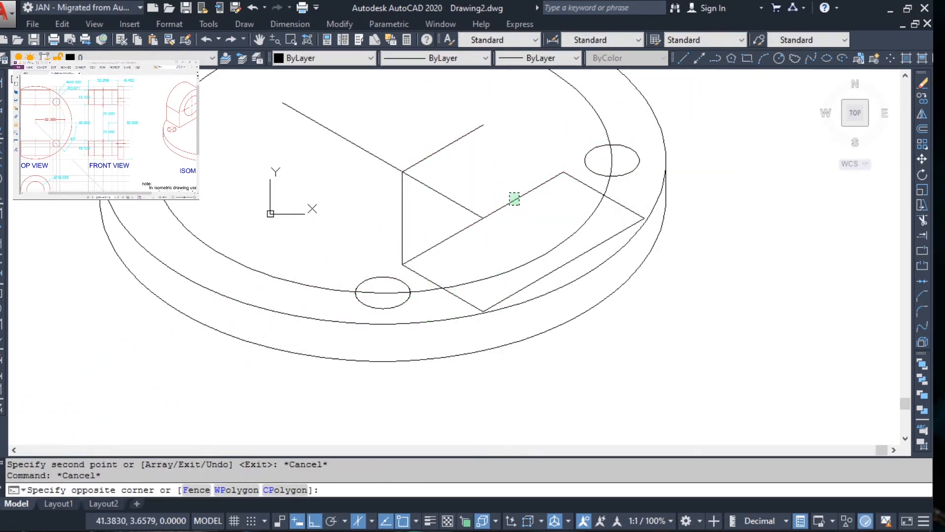
pyautogui.click(511, 197)
pyautogui.write('co')
pyautogui.press('Return')
pyautogui.click(485, 216)
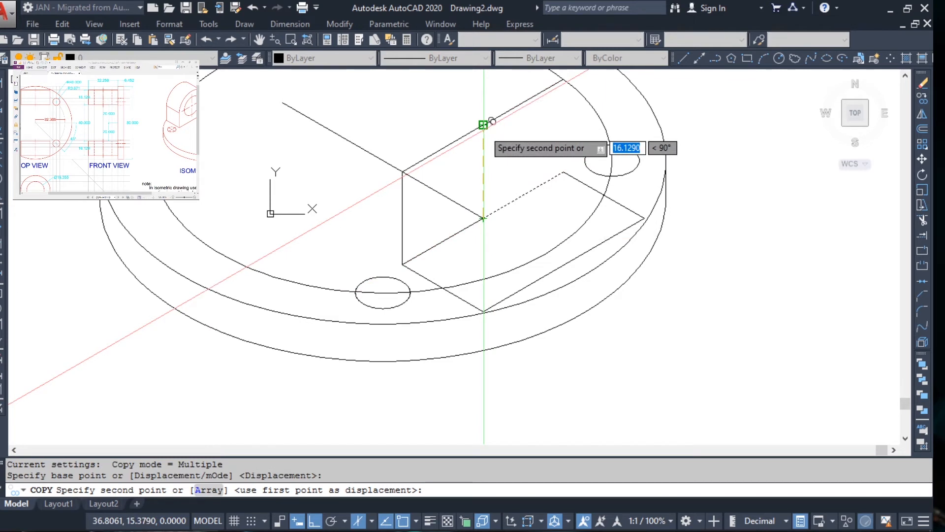
pyautogui.click(485, 123)
pyautogui.press('Escape')
pyautogui.press('Escape')
# Step: Erase both halves of the base's inner long edge on the disc
pyautogui.click(508, 200)
pyautogui.click(490, 223)
pyautogui.click(446, 238)
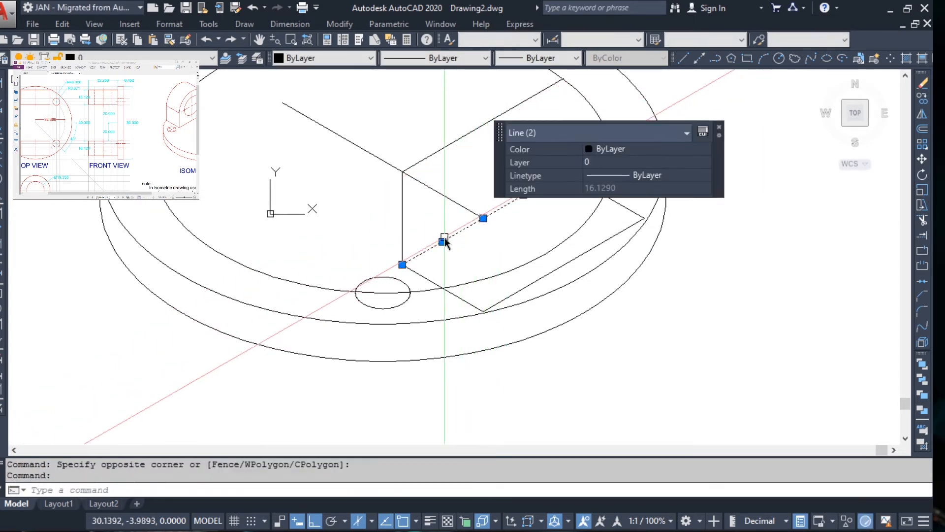
pyautogui.write('e')
pyautogui.press('Return')
pyautogui.press('Escape')
# Step: Copy the vertical line and both raised edge halves from the base's inner front-left corner to its outer front corner
pyautogui.click(471, 141)
pyautogui.click(450, 118)
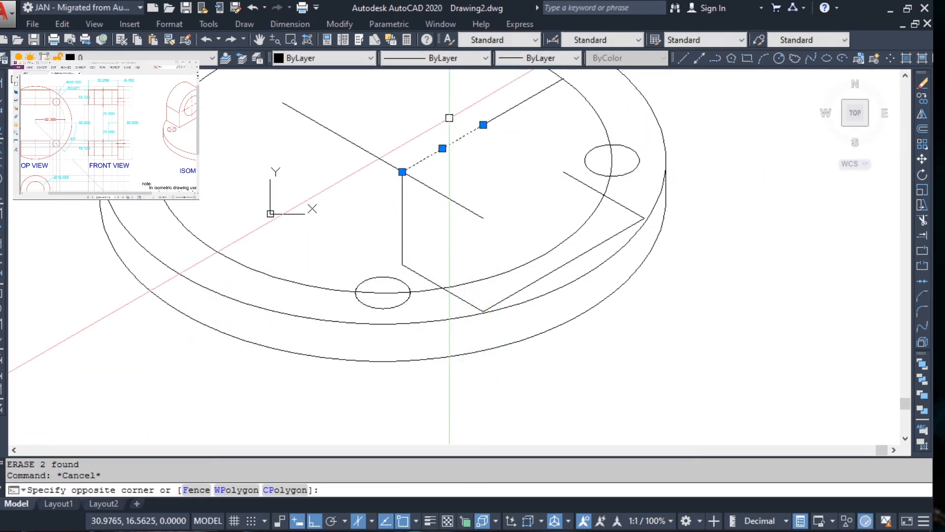
pyautogui.click(517, 135)
pyautogui.click(496, 105)
pyautogui.click(412, 210)
pyautogui.click(393, 222)
pyautogui.moveTo(407, 221); pyautogui.dragTo(407, 235, button='middle')
pyautogui.write('co')
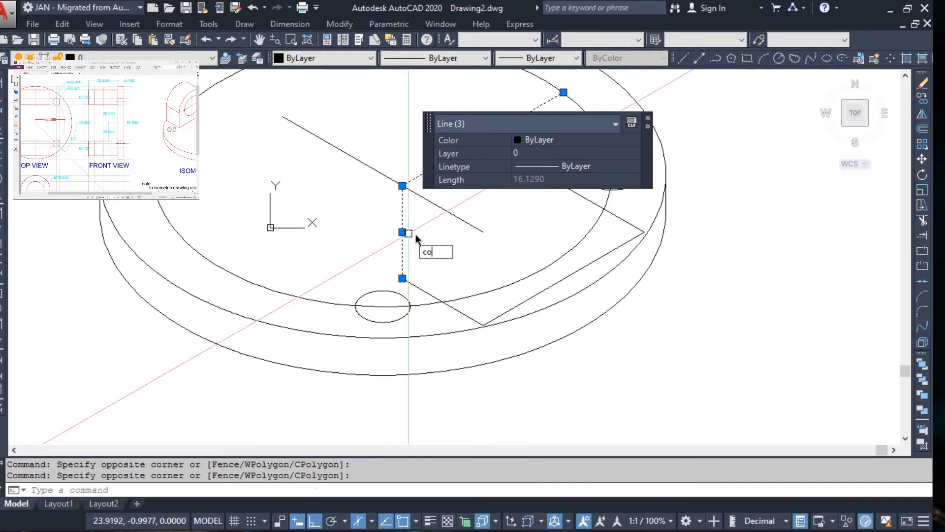
pyautogui.press('Return')
pyautogui.click(401, 273)
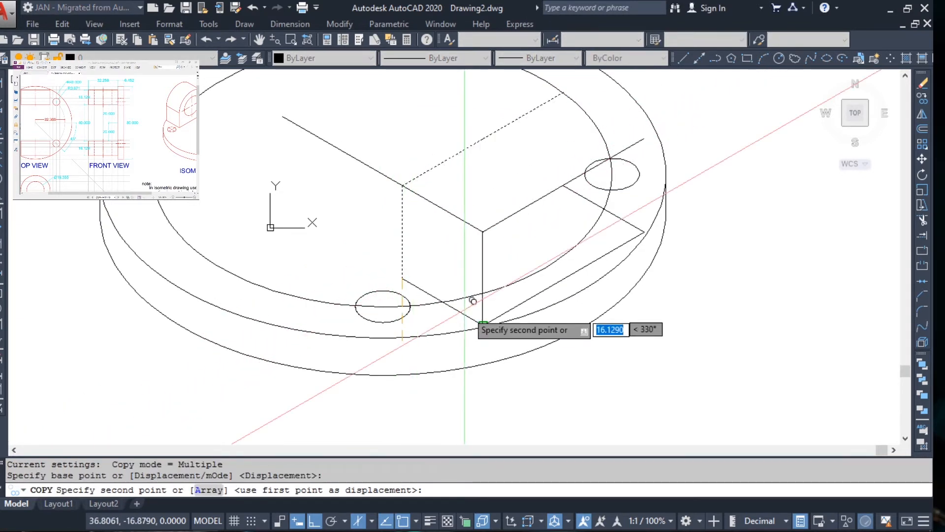
pyautogui.click(483, 325)
pyautogui.press('Escape')
# Step: Erase the short rear-right side of the lug's base outline
pyautogui.click(589, 201)
pyautogui.write('e')
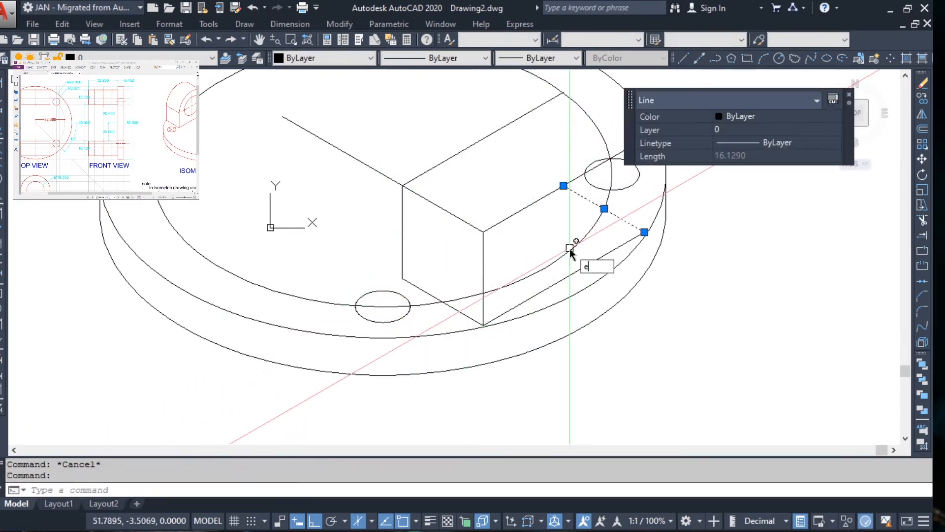
pyautogui.press('Return')
pyautogui.press('Escape')
# Step: Copy the outer face's vertical edge toward the rear-right end of that face
pyautogui.moveTo(485, 260); pyautogui.dragTo(467, 280, button='middle')
pyautogui.click(480, 270)
pyautogui.write('c')
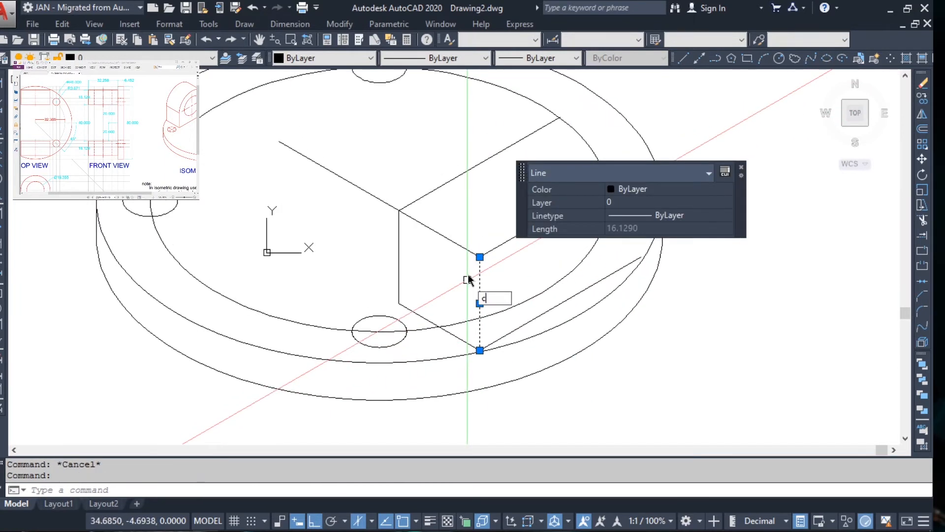
pyautogui.write('o')
pyautogui.press('Return')
pyautogui.click(480, 350)
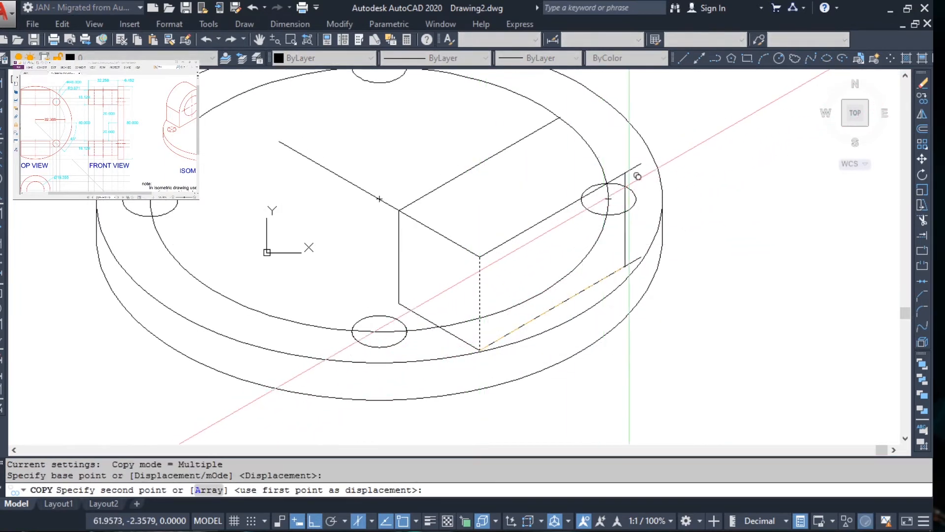
pyautogui.click(641, 164)
pyautogui.press('Escape')
# Step: Move the copied vertical line down so its top meets the rear-right end of the outer face's upper edge
pyautogui.click(649, 104)
pyautogui.click(639, 91)
pyautogui.moveTo(640, 94); pyautogui.dragTo(638, 152, button='middle')
pyautogui.write('m')
pyautogui.press('Return')
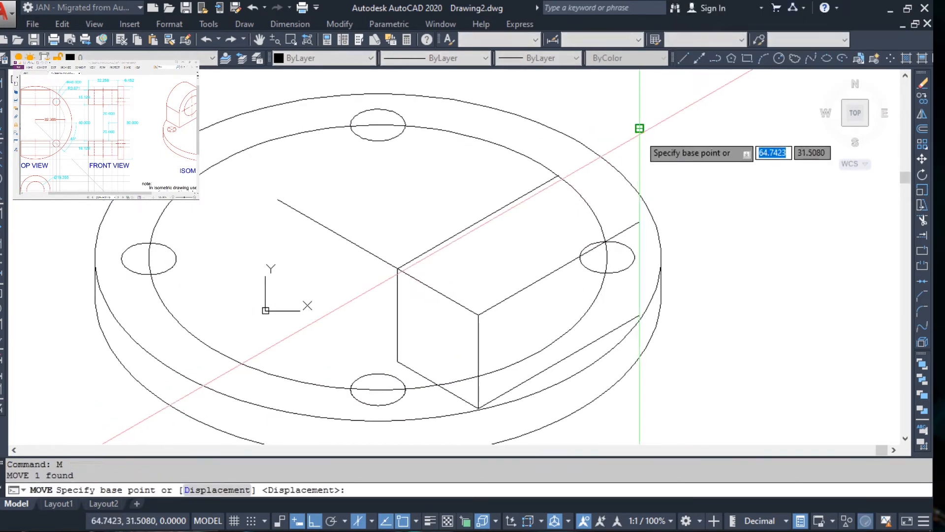
pyautogui.click(639, 129)
pyautogui.click(640, 222)
pyautogui.press('Escape')
pyautogui.press('Escape')
# Step: Erase the inner construction ellipse and the small hole overlapping the lug
pyautogui.moveTo(674, 235); pyautogui.dragTo(694, 214, button='middle')
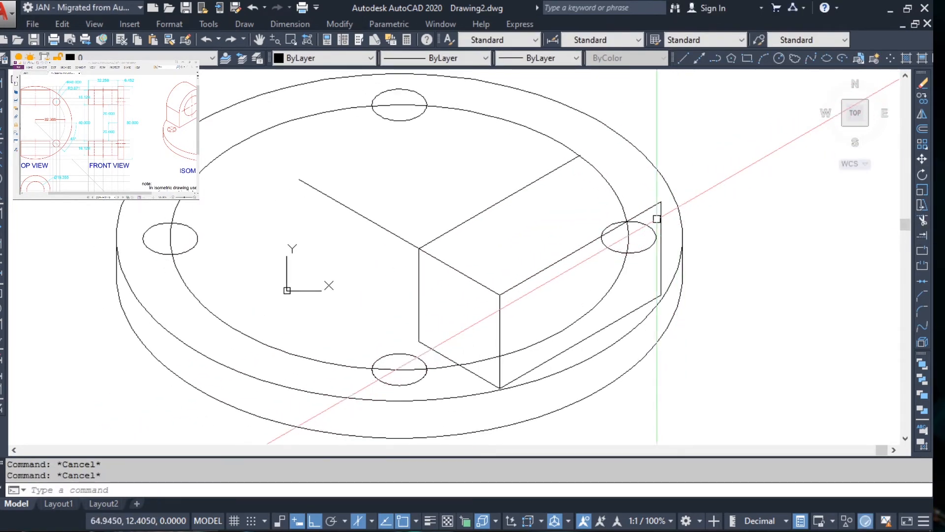
pyautogui.moveTo(555, 185)
pyautogui.mouseDown(button='middle')
pyautogui.moveTo(592, 176)
pyautogui.moveTo(588, 161)
pyautogui.mouseUp(button='middle')
pyautogui.click(648, 248)
pyautogui.click(619, 285)
pyautogui.press('Delete')
pyautogui.moveTo(609, 167); pyautogui.dragTo(582, 244, button='middle')
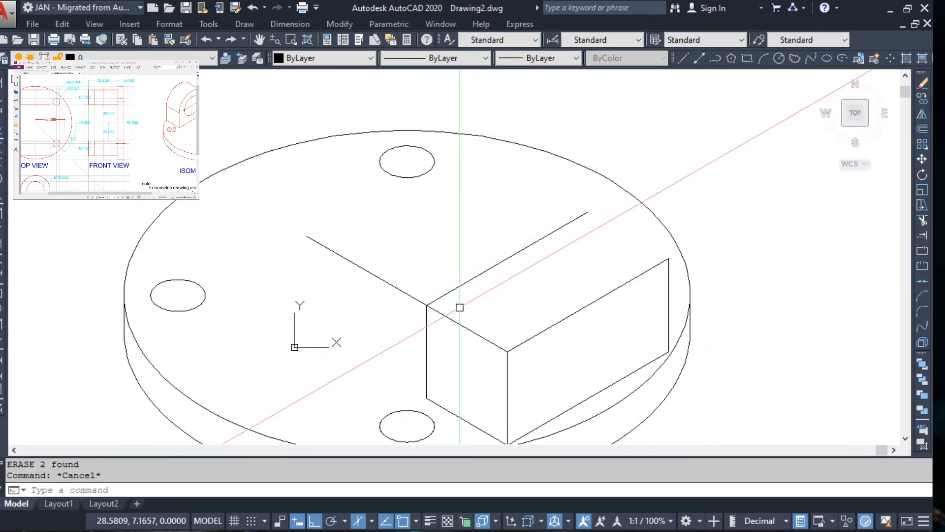
# Step: Shorten the 40-long line by bringing its front-right end back to its midpoint at the disc's centre
pyautogui.click(437, 310)
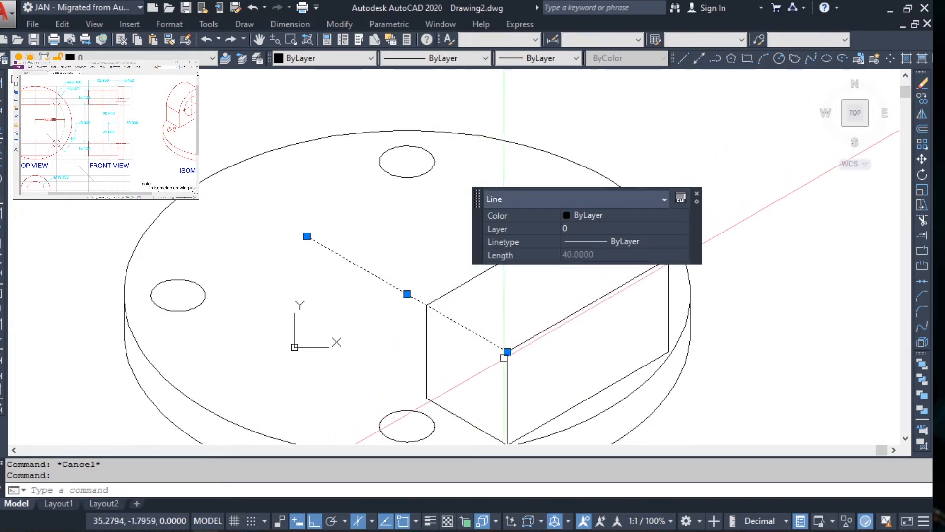
pyautogui.click(508, 351)
pyautogui.click(407, 294)
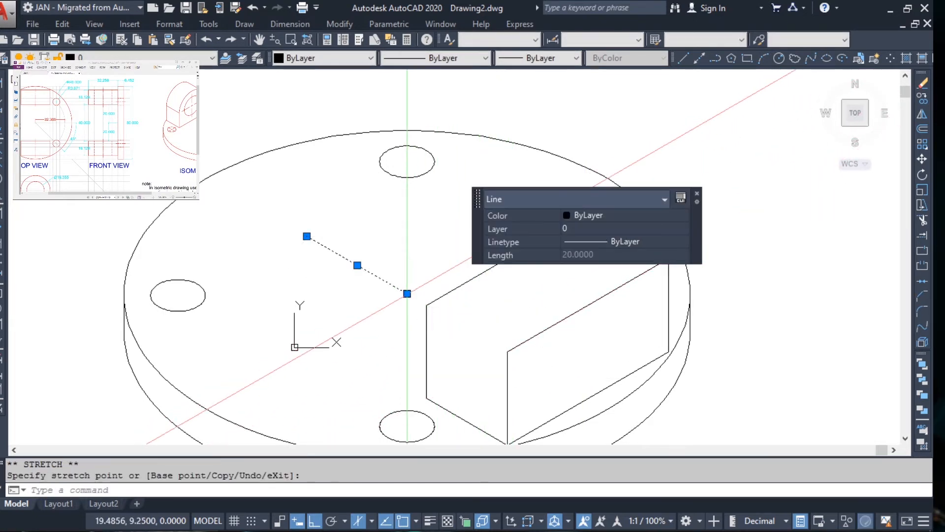
pyautogui.press('Escape')
pyautogui.scroll(-2, 373, 258)
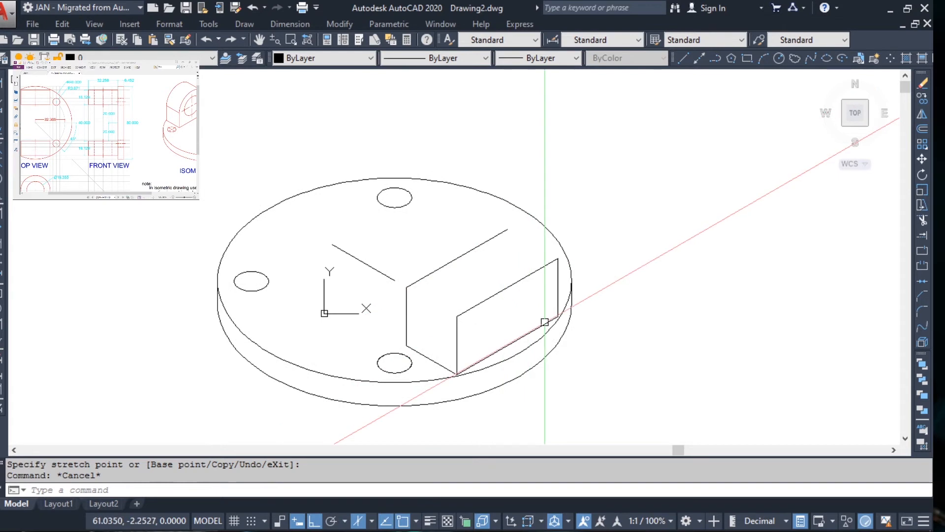
# Step: Draw an isocircle of diameter 19.355 centred on the middle of the outer face's upper edge
pyautogui.write('e')
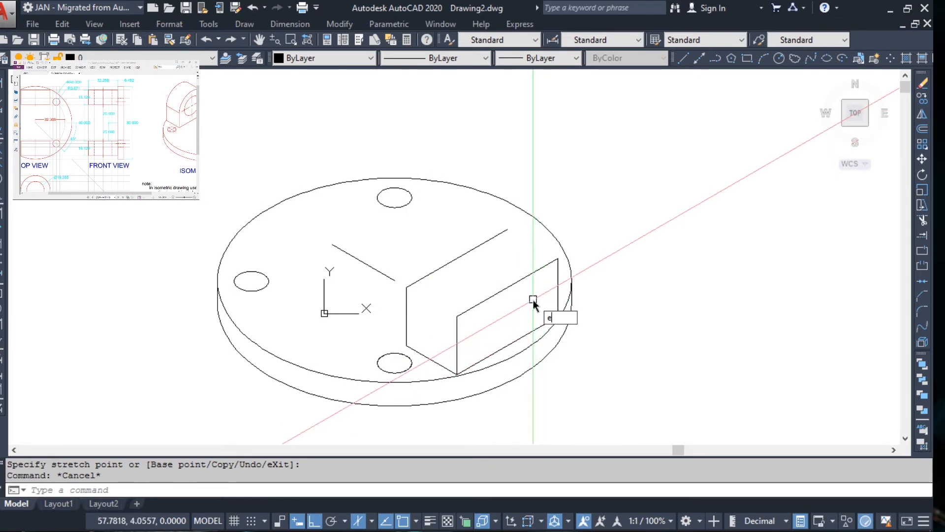
pyautogui.write('l')
pyautogui.press('Return')
pyautogui.write('i')
pyautogui.press('Return')
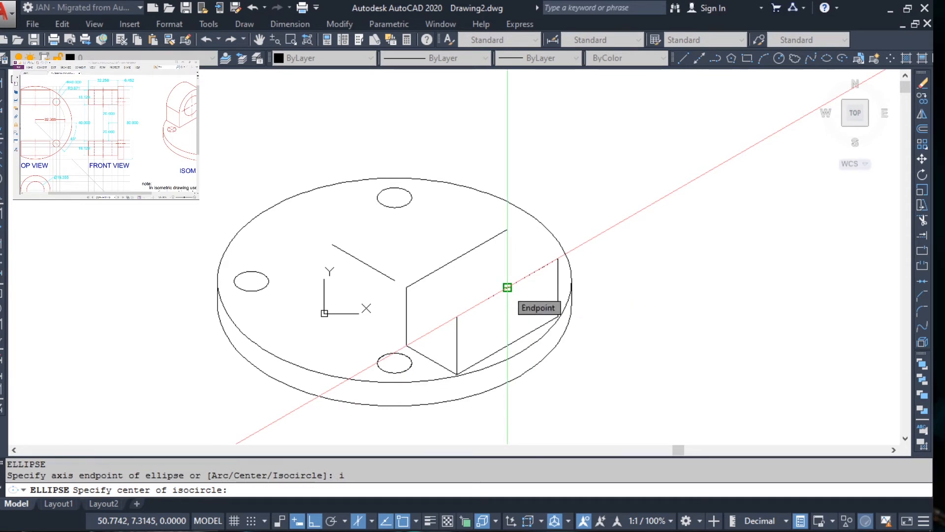
pyautogui.click(507, 287)
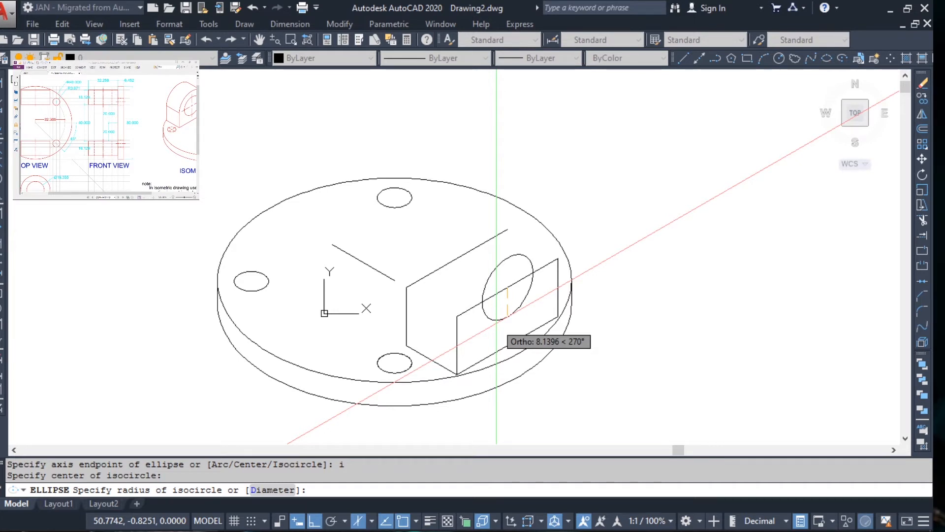
pyautogui.press('Return')
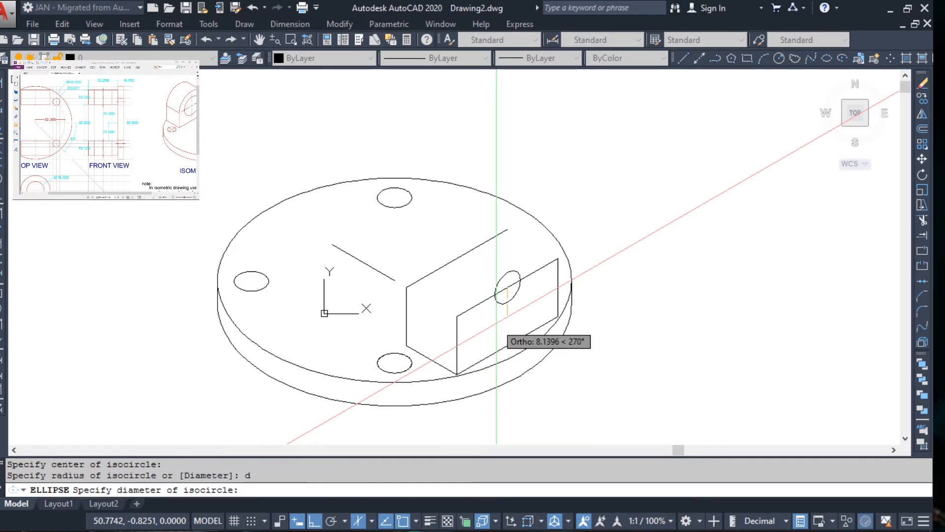
pyautogui.write('19.355')
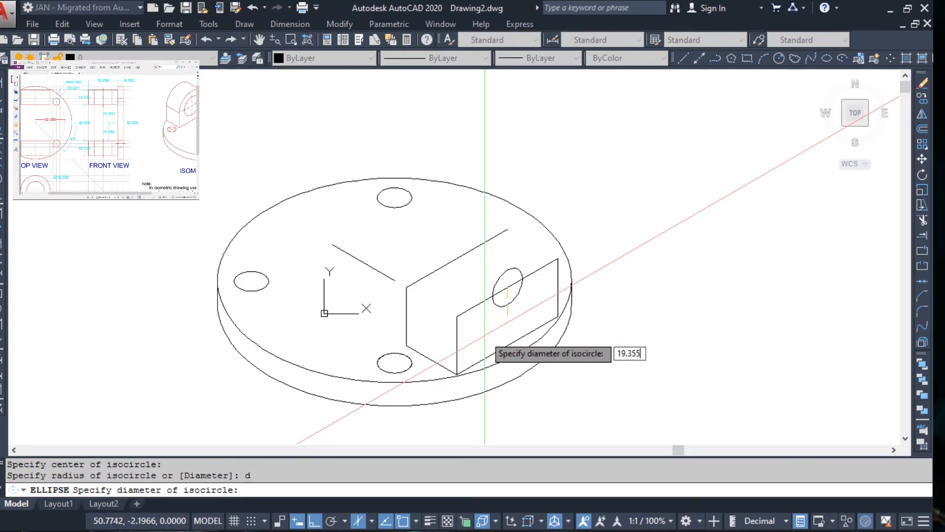
pyautogui.press('Return')
pyautogui.press('Escape')
# Step: Draw a concentric isocircle on the outer face with its radius reaching the end of the upper edge
pyautogui.write('el')
pyautogui.press('Return')
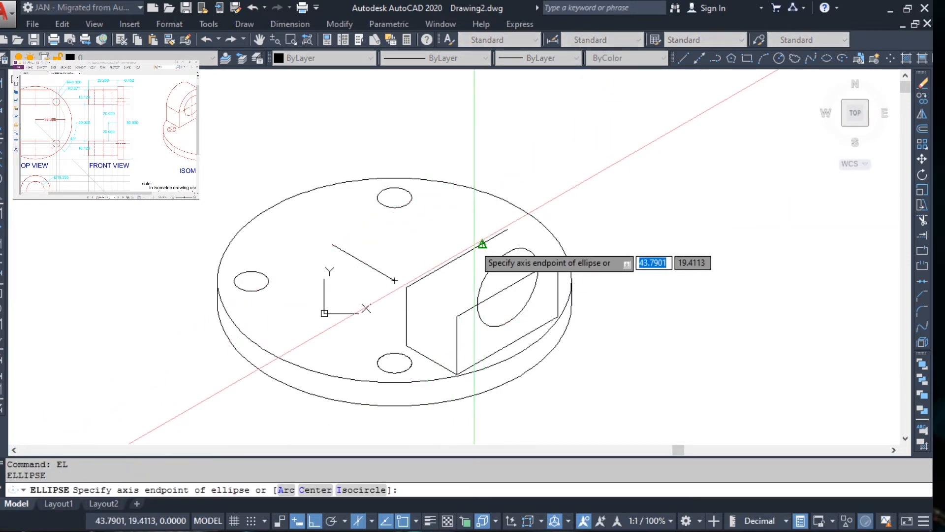
pyautogui.write('i')
pyautogui.press('Return')
pyautogui.click(508, 287)
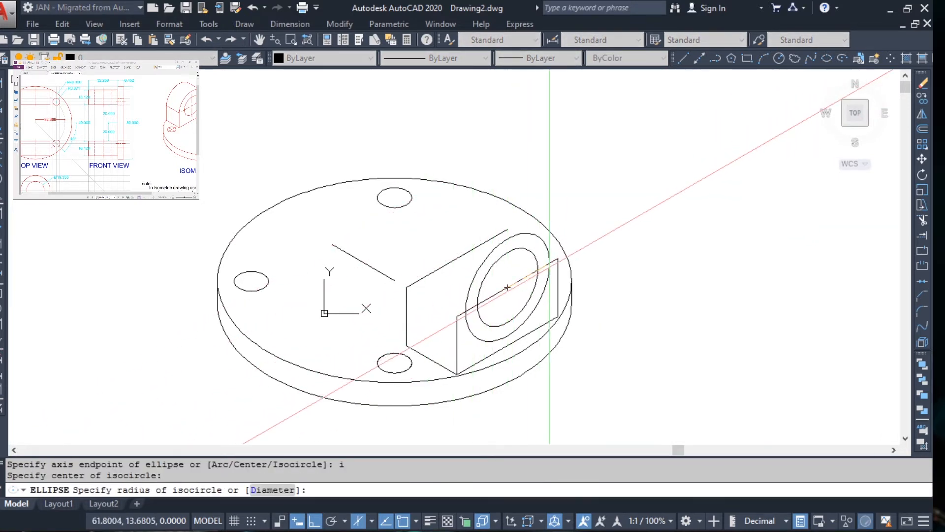
pyautogui.press('Escape')
pyautogui.press('Escape')
# Step: Copy both isocircles from the outer face's upper front-left corner to the matching corner of the inner face
pyautogui.click(501, 225)
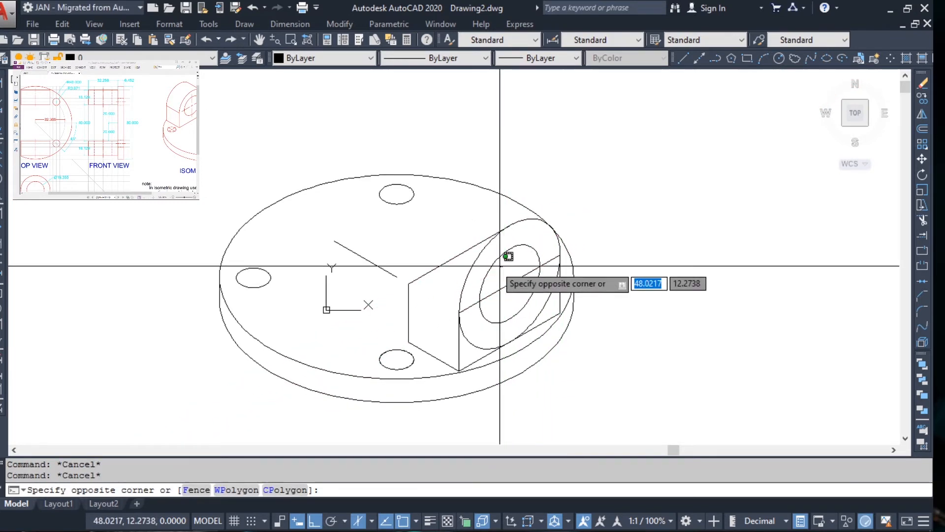
pyautogui.click(462, 264)
pyautogui.moveTo(468, 265); pyautogui.dragTo(470, 279, button='middle')
pyautogui.write('c')
pyautogui.press('Return')
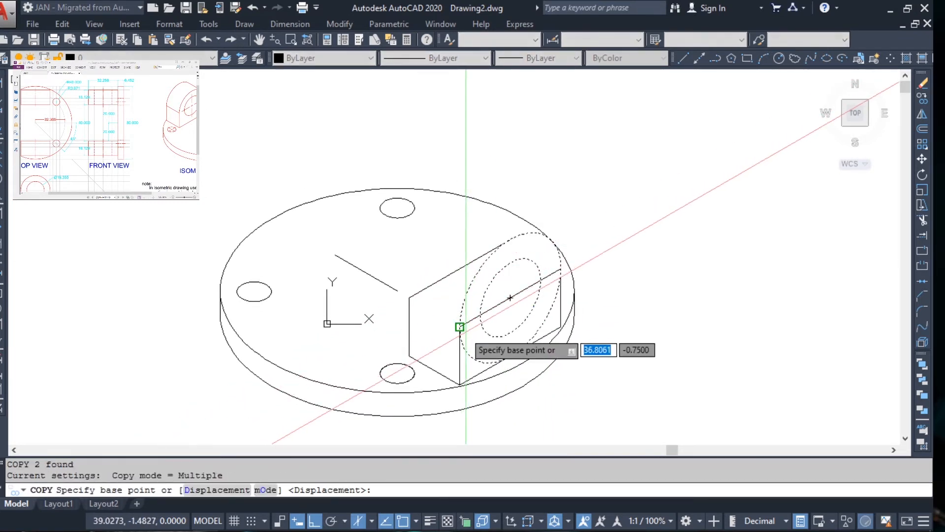
pyautogui.click(460, 327)
pyautogui.click(510, 298)
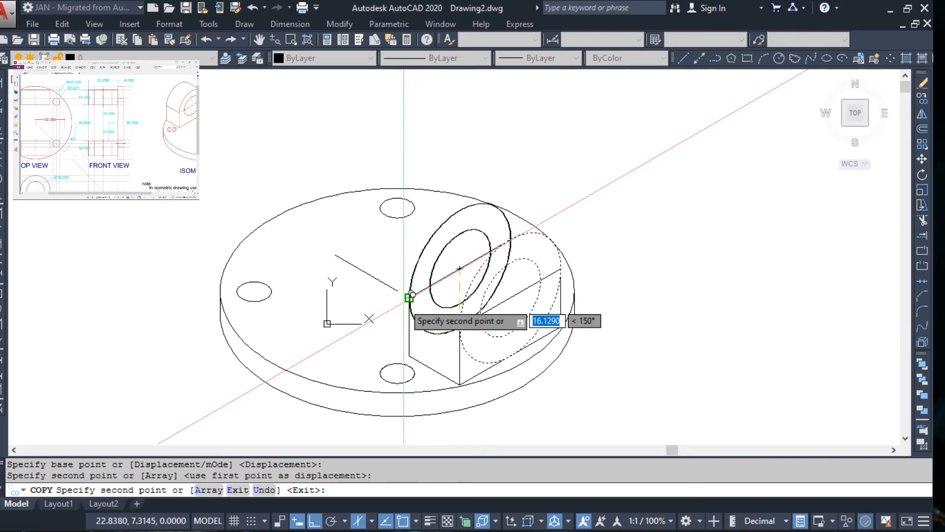
pyautogui.press('Escape')
# Step: Draw a line joining the upper front-left corners of the lug's inner and outer faces
pyautogui.write('l')
pyautogui.press('Return')
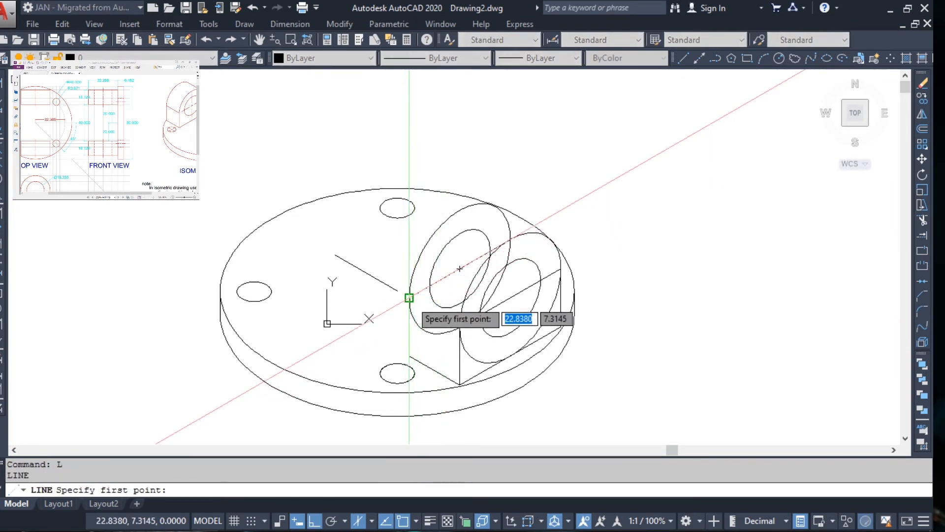
pyautogui.click(409, 297)
pyautogui.click(458, 327)
pyautogui.press('Escape')
pyautogui.press('Escape')
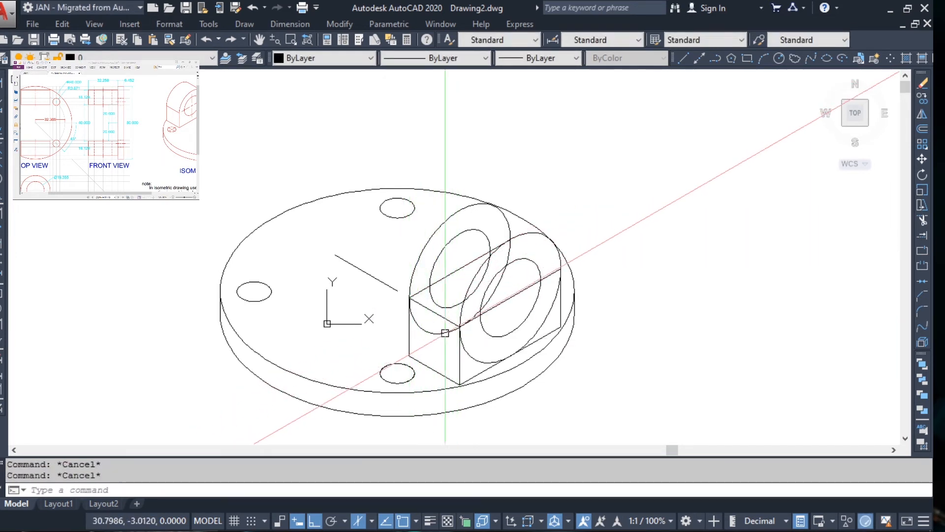
# Step: Trim away the lower halves of the large isocircles on the lug's inner and outer faces
pyautogui.moveTo(556, 245); pyautogui.dragTo(555, 279, button='middle')
pyautogui.write('tr')
pyautogui.press('Return')
pyautogui.press('Return')
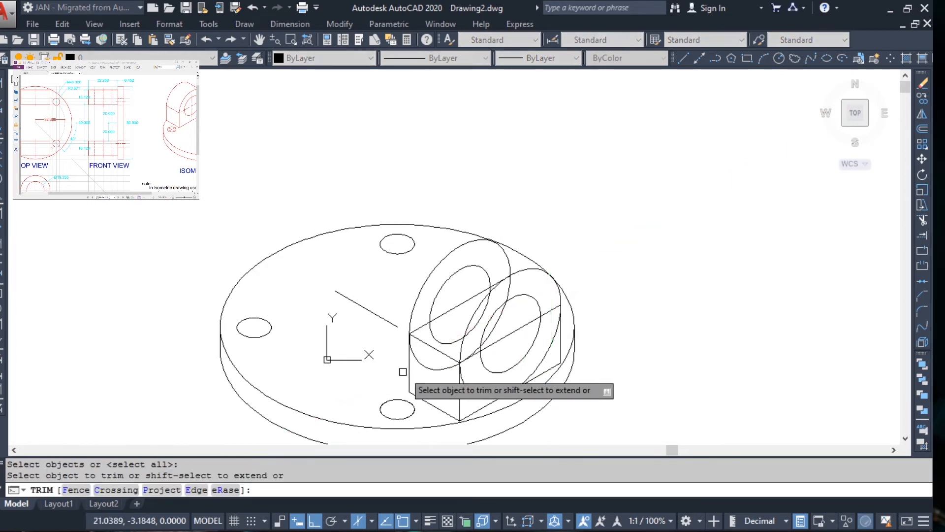
pyautogui.click(413, 369)
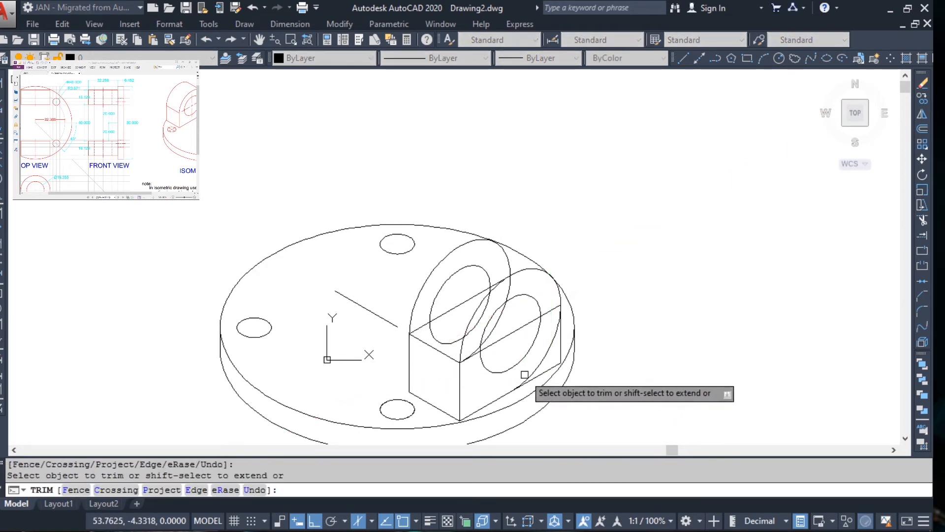
pyautogui.click(544, 363)
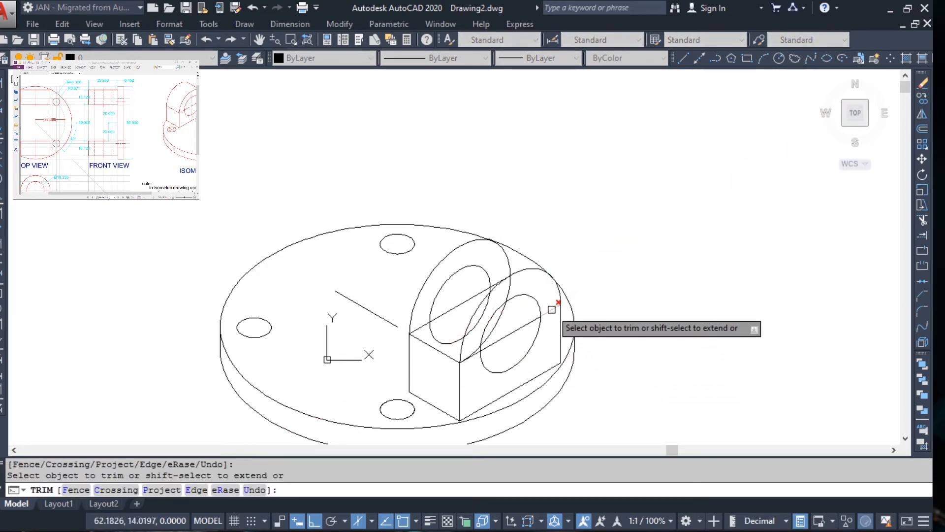
# Step: Trim the portions of the inner face's isocircles that pass across the lug's outer face
pyautogui.scroll(2, 476, 320)
pyautogui.click(480, 323)
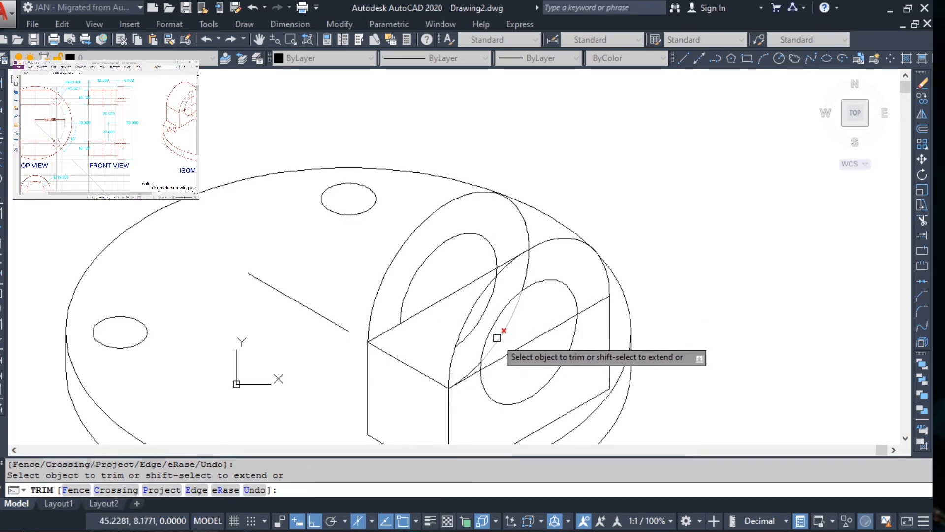
pyautogui.click(531, 264)
pyautogui.click(529, 268)
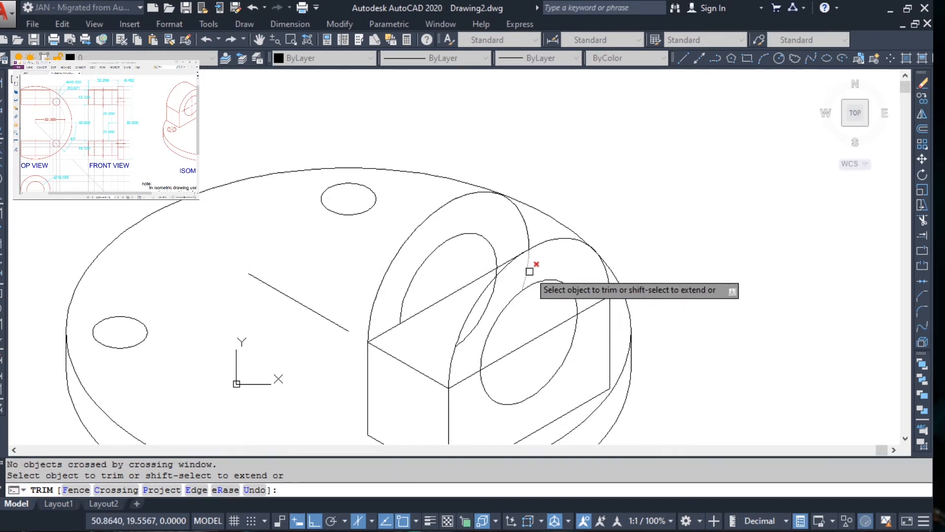
pyautogui.press('Escape')
# Step: Erase the leftover small inner-face arc and the front halves of the upper edge lines on both lug faces
pyautogui.click(470, 317)
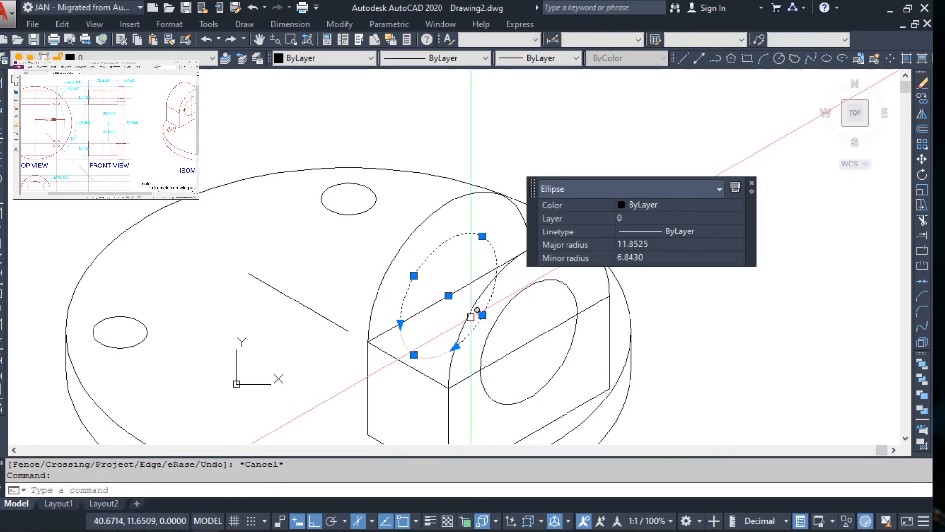
pyautogui.press('Escape')
pyautogui.click(443, 302)
pyautogui.click(414, 341)
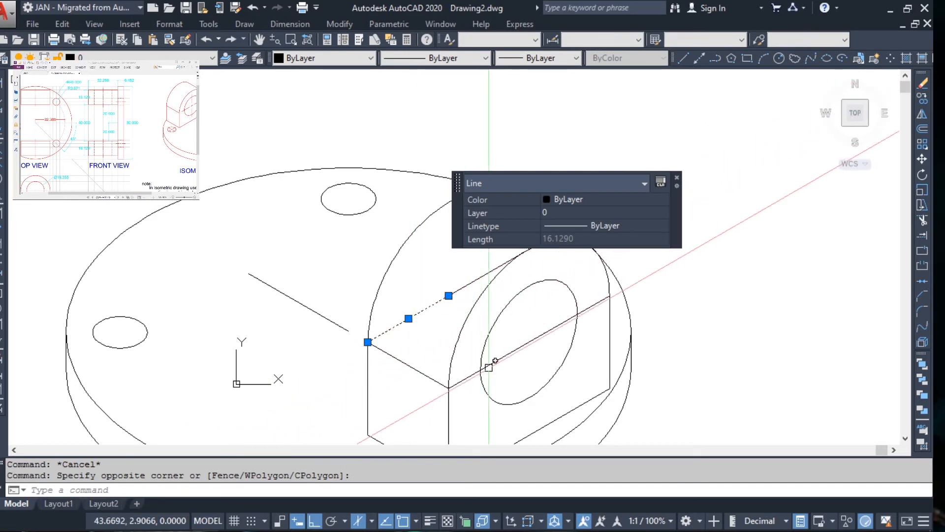
pyautogui.click(470, 369)
pyautogui.press('Delete')
pyautogui.press('Escape')
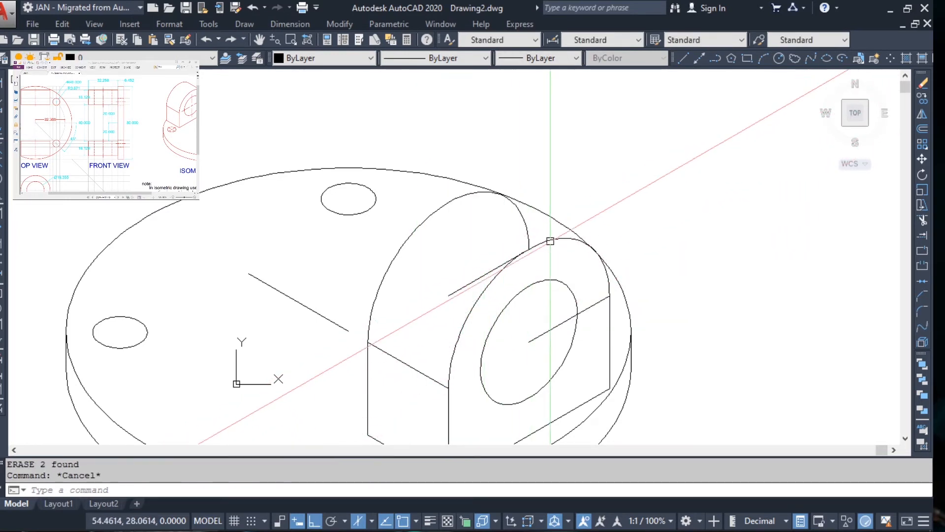
# Step: Erase the remaining back halves of the upper edge lines on both lug faces
pyautogui.click(580, 313)
pyautogui.press('Delete')
pyautogui.click(483, 276)
pyautogui.press('Delete')
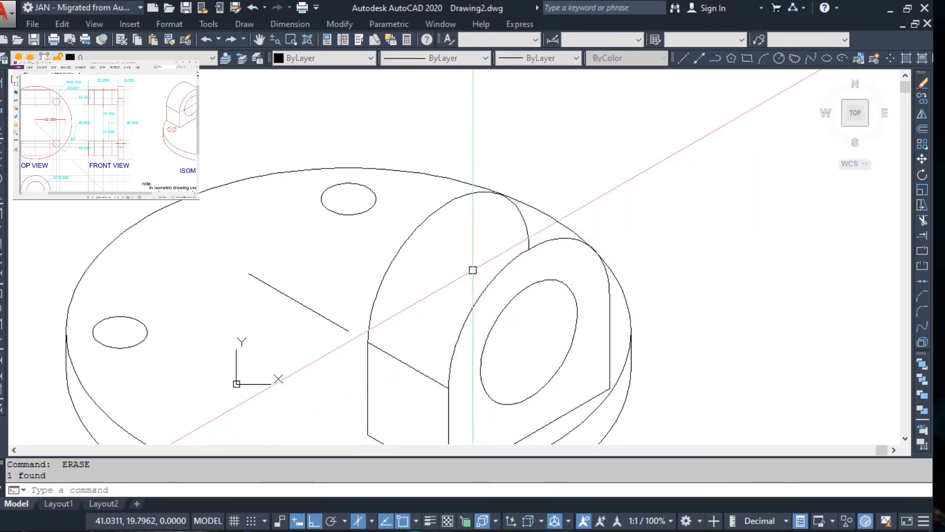
pyautogui.press('Escape')
# Step: Draw a tangent line joining the matching upper-right points of the lug's inner and outer arcs
pyautogui.scroll(-3, 495, 248)
pyautogui.scroll(5, 515, 235)
pyautogui.write('L')
pyautogui.press('Return')
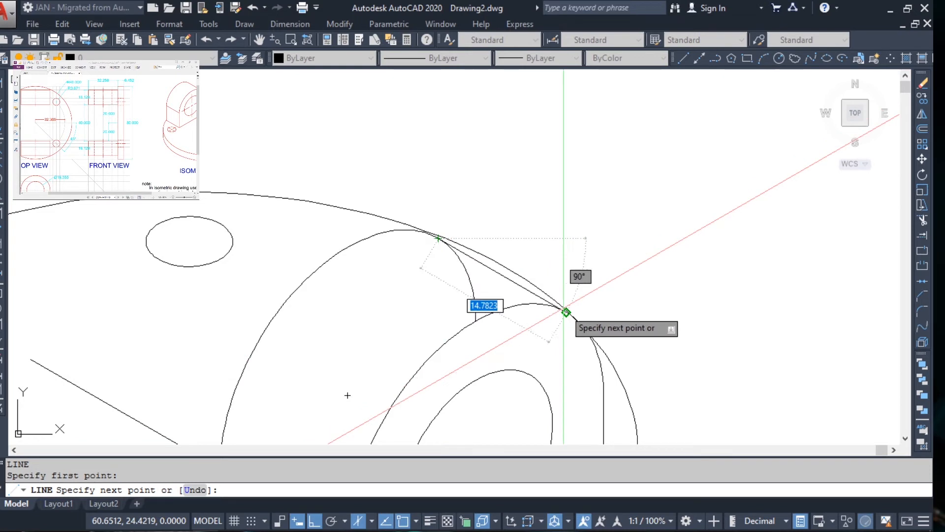
pyautogui.press('Escape')
pyautogui.press('Escape')
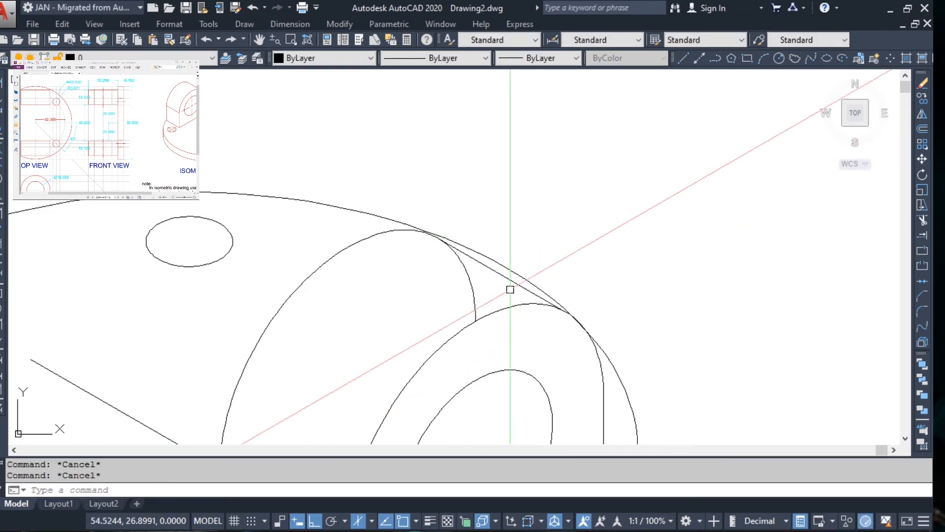
# Step: Trim the hidden end of the inner face's arc below the tangent line
pyautogui.write('tr')
pyautogui.press('Return')
pyautogui.press('Escape')
pyautogui.scroll(-3, 443, 304)
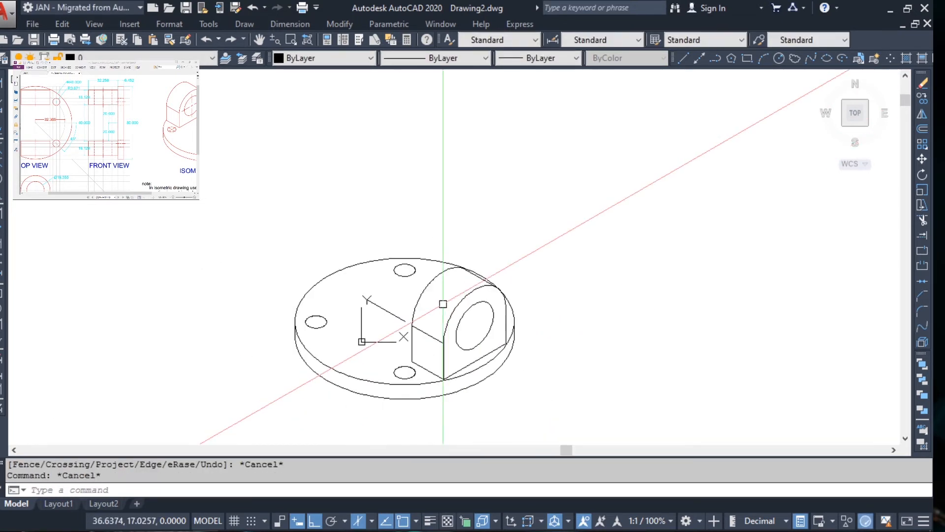
pyautogui.scroll(-3, 585, 226)
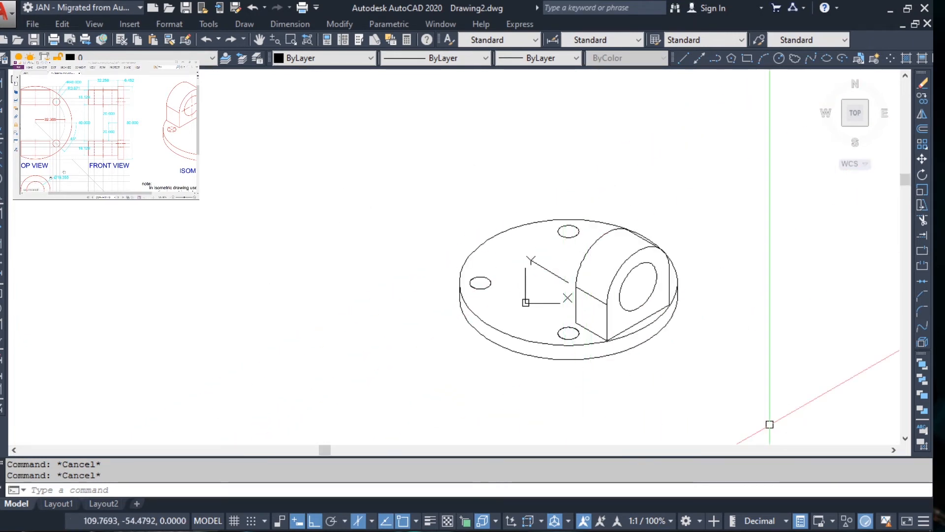
# Step: Bring the reference drawing's isometric view into sight and examine where the lug's outer arc meets the base plate's edge
pyautogui.moveTo(138, 151); pyautogui.dragTo(79, 156)
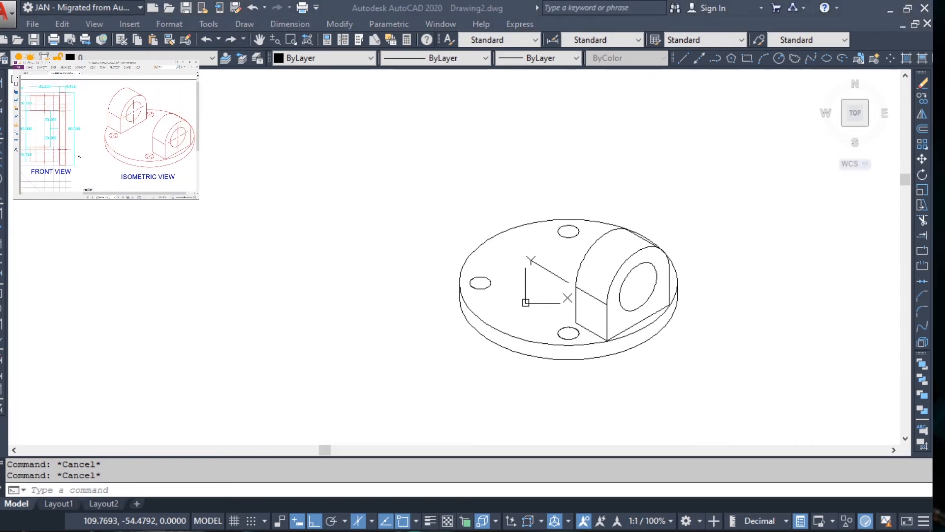
pyautogui.click(660, 319)
pyautogui.scroll(3, 663, 334)
pyautogui.scroll(2, 686, 286)
pyautogui.moveTo(687, 286); pyautogui.dragTo(554, 455, button='middle')
pyautogui.scroll(-2, 559, 253)
pyautogui.moveTo(559, 171); pyautogui.dragTo(560, 175, button='middle')
pyautogui.moveTo(559, 176); pyautogui.dragTo(576, 438)
pyautogui.scroll(7, 579, 311)
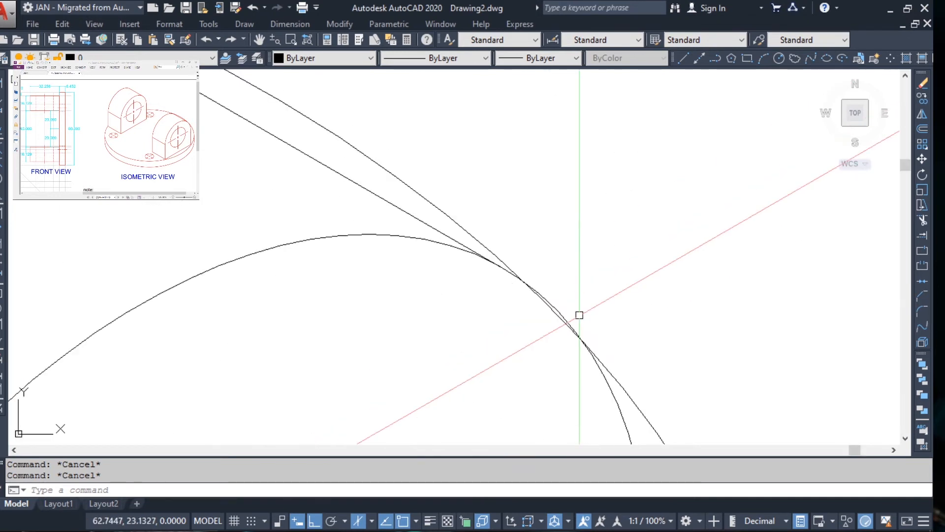
# Step: Regenerate the drawing and trim the short base plate edge segment lying behind the lug's outer arc
pyautogui.press('Return')
pyautogui.moveTo(526, 350); pyautogui.dragTo(407, 235, button='middle')
pyautogui.scroll(-3, 414, 247)
pyautogui.scroll(3, 488, 345)
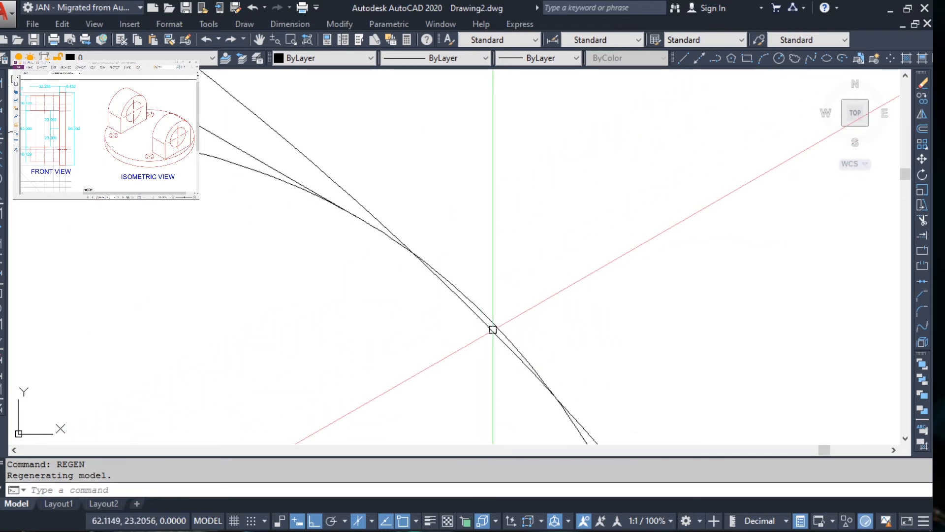
pyautogui.click(493, 329)
pyautogui.press('Escape')
pyautogui.press('Escape')
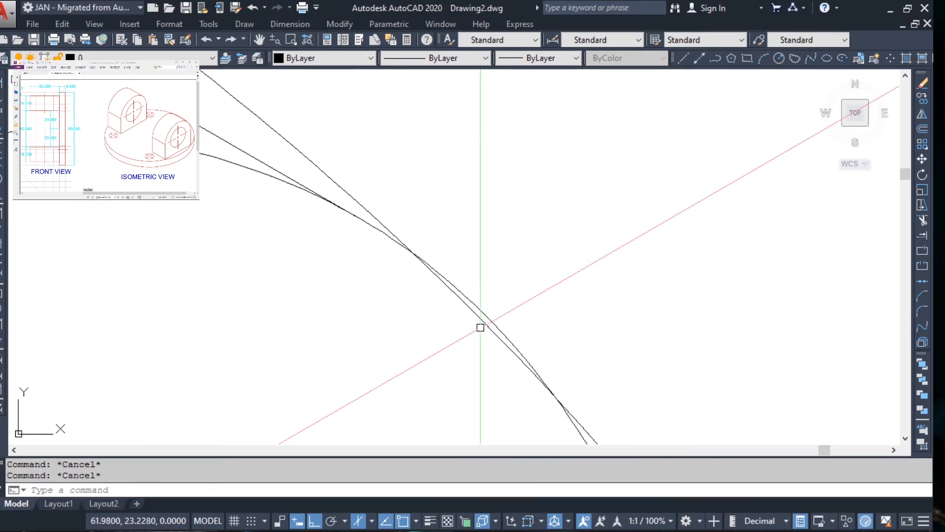
pyautogui.write('tr')
pyautogui.press('Return')
pyautogui.press('Return')
pyautogui.click(481, 323)
pyautogui.press('Escape')
# Step: Inspect the lug's outline and its junctions with the base plate from close up and as a whole
pyautogui.scroll(-4, 494, 352)
pyautogui.moveTo(561, 377); pyautogui.dragTo(605, 321, button='middle')
pyautogui.press('Escape')
pyautogui.moveTo(486, 207); pyautogui.dragTo(618, 300, button='middle')
pyautogui.scroll(-4, 590, 302)
pyautogui.scroll(2, 496, 250)
pyautogui.scroll(-3, 492, 249)
pyautogui.moveTo(482, 341); pyautogui.dragTo(607, 235, button='middle')
pyautogui.moveTo(450, 409); pyautogui.dragTo(467, 256, button='middle')
pyautogui.scroll(2, 490, 352)
pyautogui.moveTo(388, 363); pyautogui.dragTo(473, 365, button='middle')
pyautogui.press('Escape')
pyautogui.moveTo(396, 251); pyautogui.dragTo(484, 487, button='middle')
pyautogui.scroll(-4, 457, 361)
pyautogui.moveTo(418, 289); pyautogui.dragTo(450, 380, button='middle')
pyautogui.scroll(-3, 507, 144)
# Step: Copy the whole lug, excluding the two plate holes, from its outer face's bottom edge midpoint to the far end of the plate's construction line
pyautogui.click(501, 154)
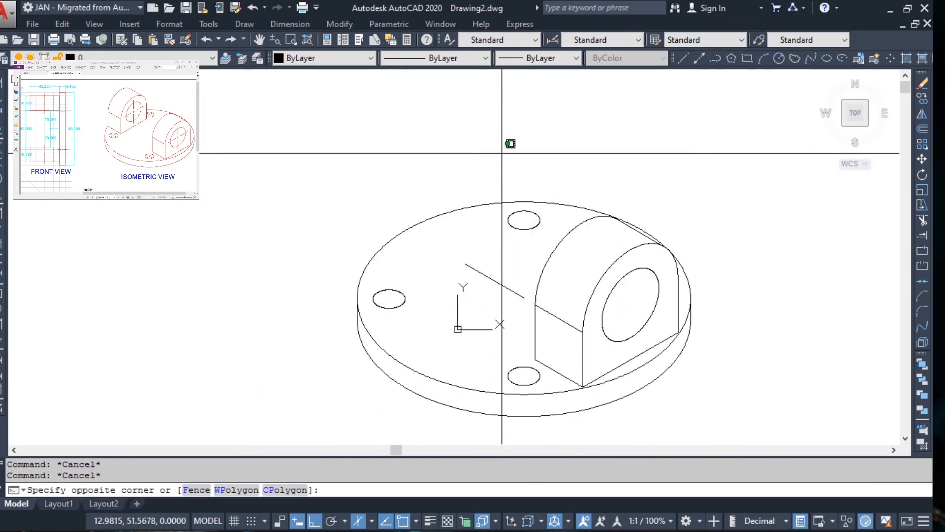
pyautogui.click(703, 409)
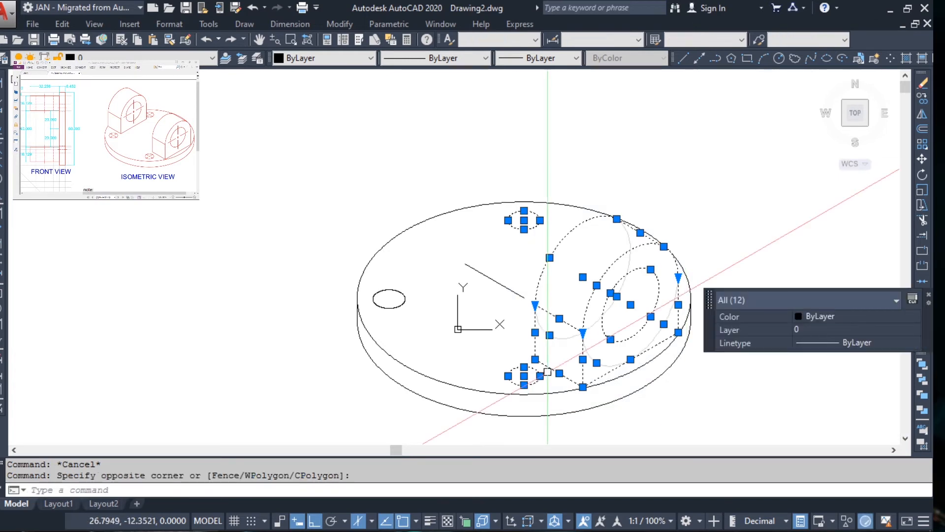
pyautogui.scroll(5, 533, 377)
pyautogui.click(406, 378)
pyautogui.click(409, 408)
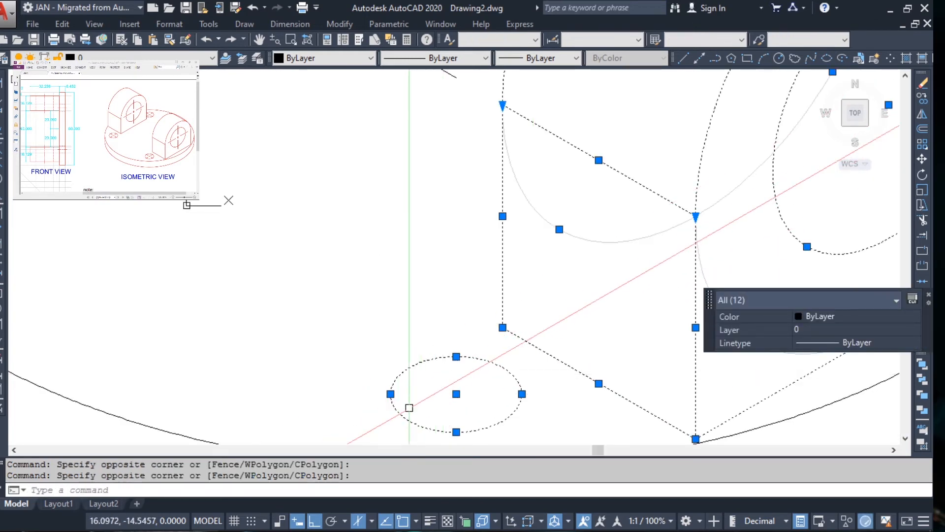
pyautogui.keyDown('shift'); pyautogui.click(399, 377); pyautogui.keyUp('shift')
pyautogui.scroll(-5, 370, 315)
pyautogui.moveTo(351, 241); pyautogui.dragTo(350, 397, button='middle')
pyautogui.scroll(5, 386, 347)
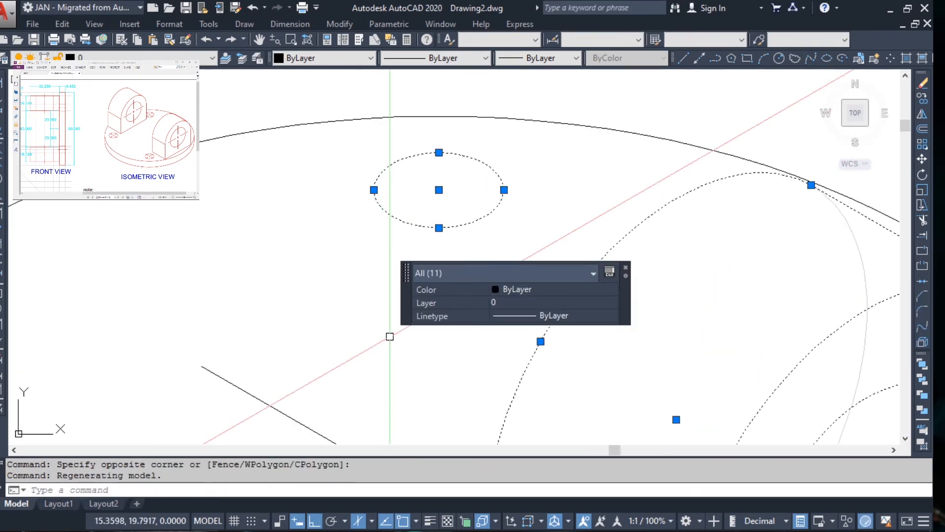
pyautogui.keyDown('shift'); pyautogui.click(397, 211); pyautogui.keyUp('shift')
pyautogui.keyDown('shift'); pyautogui.click(348, 197); pyautogui.keyUp('shift')
pyautogui.scroll(-6, 377, 253)
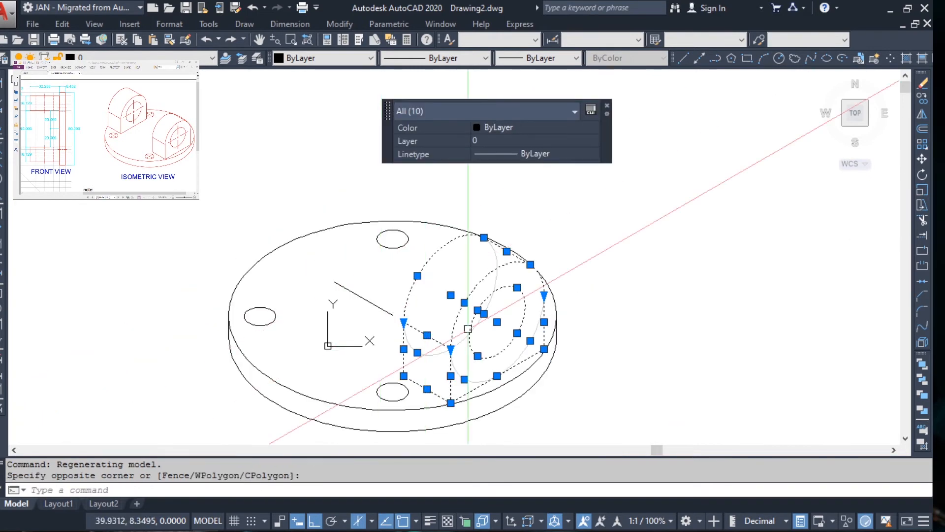
pyautogui.scroll(4, 524, 334)
pyautogui.scroll(-3, 573, 358)
pyautogui.write('co')
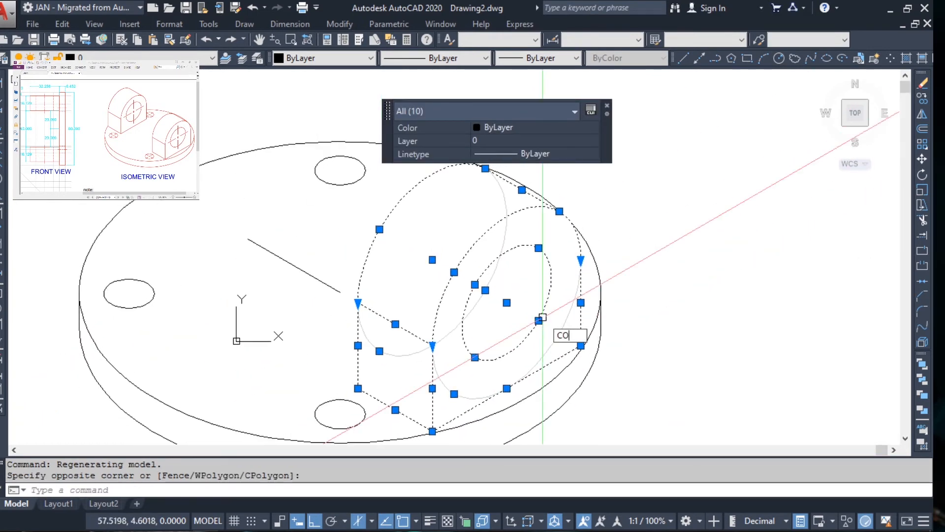
pyautogui.press('Return')
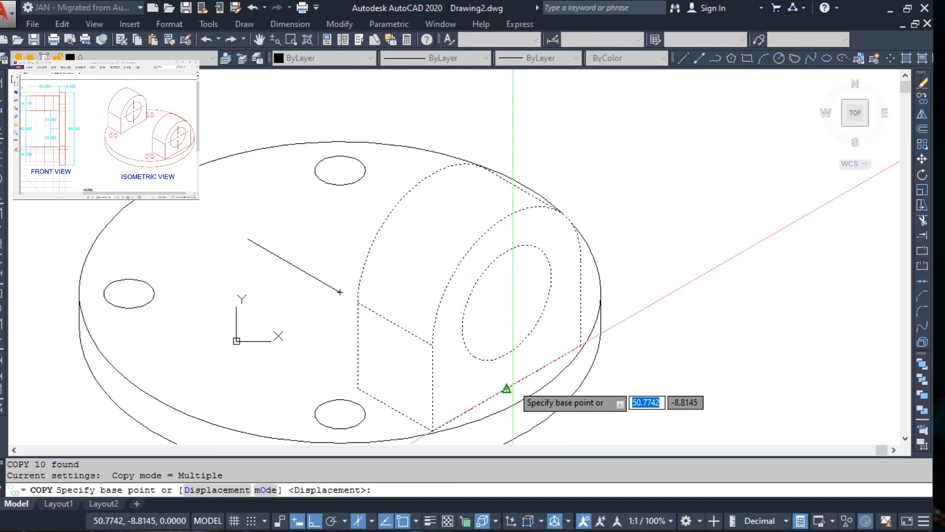
pyautogui.click(507, 389)
pyautogui.click(248, 239)
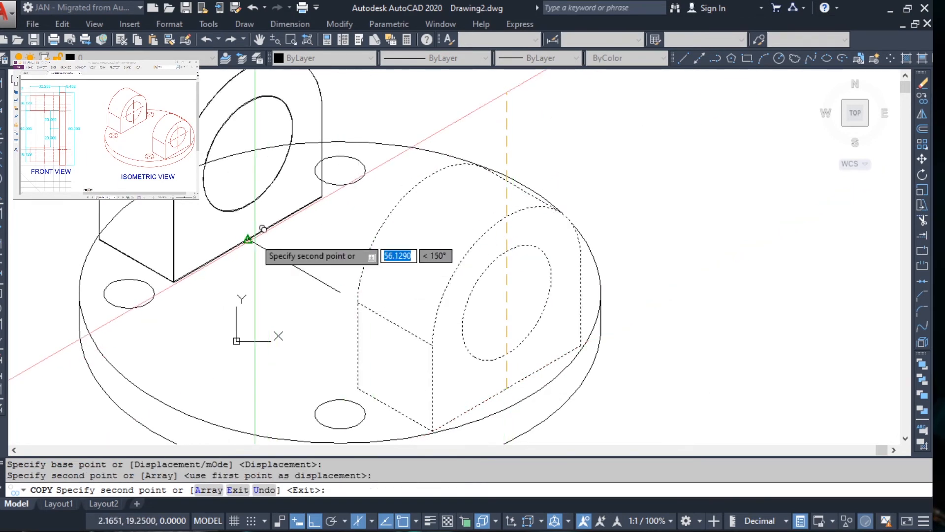
pyautogui.press('Escape')
pyautogui.moveTo(402, 240); pyautogui.dragTo(434, 291, button='middle')
pyautogui.press('Escape')
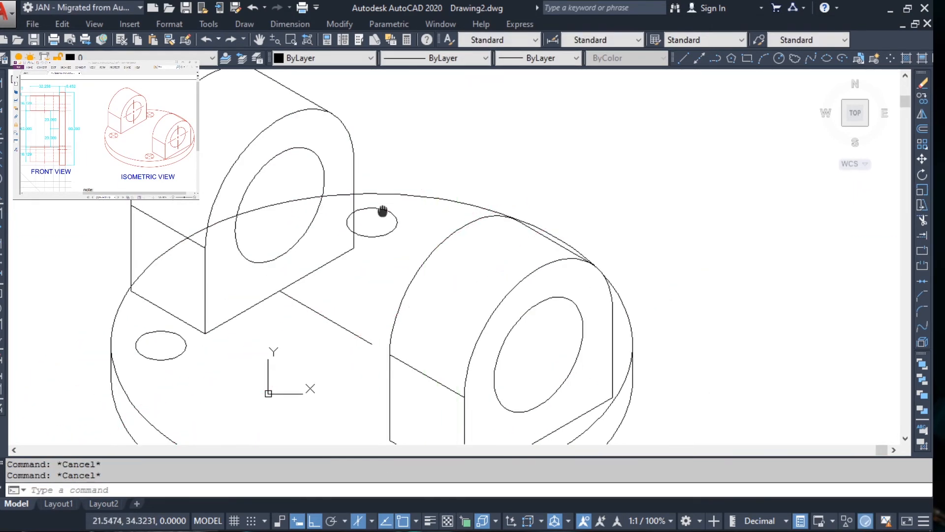
# Step: Trim the parts of the base plate's edge and rear hole hidden behind the copied lug
pyautogui.scroll(4, 382, 211)
pyautogui.write('tr')
pyautogui.press('Return')
pyautogui.press('Return')
pyautogui.click(326, 250)
pyautogui.click(302, 186)
pyautogui.click(215, 196)
pyautogui.moveTo(165, 212); pyautogui.dragTo(517, 198, button='middle')
pyautogui.click(365, 240)
pyautogui.click(358, 235)
pyautogui.press('Escape')
pyautogui.press('Escape')
pyautogui.press('Escape')
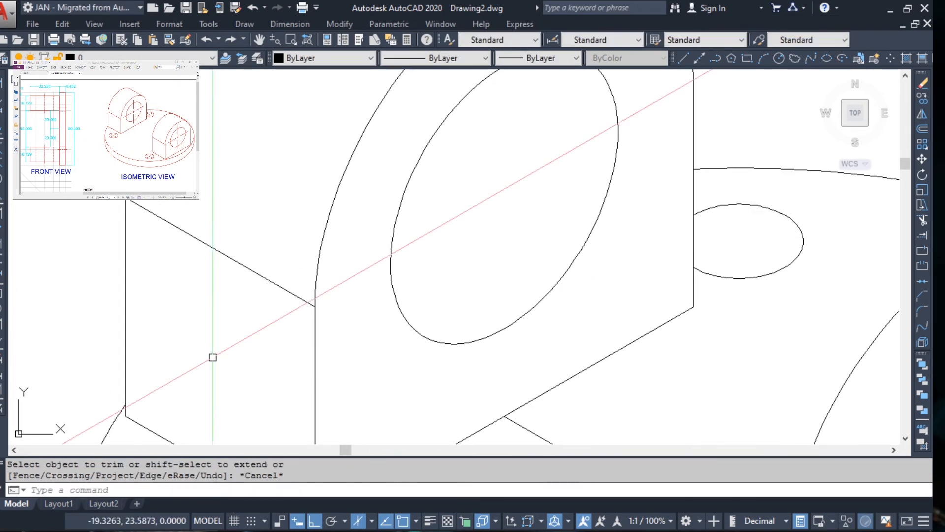
# Step: Erase the construction line between the two lugs
pyautogui.scroll(-5, 302, 339)
pyautogui.scroll(4, 360, 346)
pyautogui.moveTo(359, 346); pyautogui.dragTo(411, 293, button='middle')
pyautogui.click(421, 320)
pyautogui.press('Escape')
pyautogui.write('e')
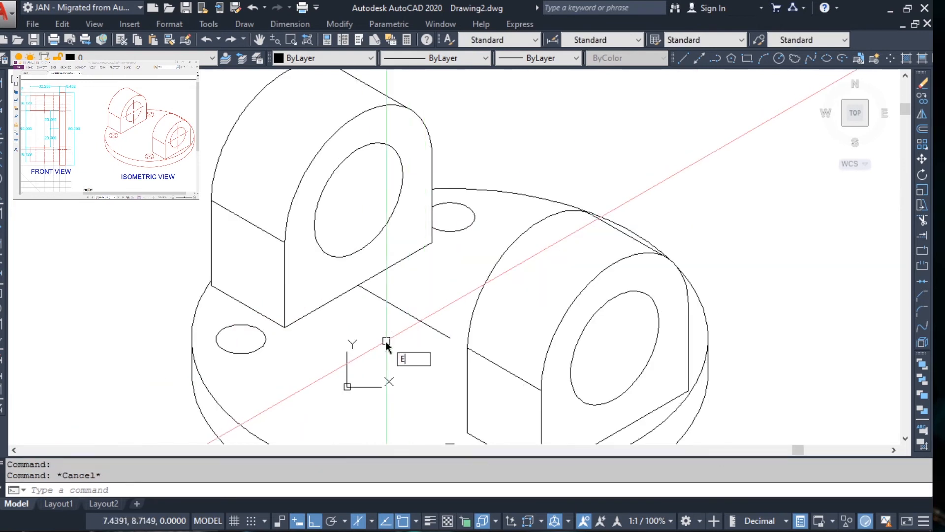
pyautogui.press('Return')
pyautogui.press('Escape')
pyautogui.click(401, 309)
pyautogui.write('e')
pyautogui.press('Return')
pyautogui.press('Escape')
# Step: Draw a 4.5 line from the centre of the left plate hole at 330° in the left isoplane
pyautogui.scroll(-4, 493, 264)
pyautogui.scroll(4, 548, 312)
pyautogui.moveTo(561, 301)
pyautogui.mouseDown(button='middle')
pyautogui.moveTo(563, 327)
pyautogui.moveTo(586, 318)
pyautogui.mouseUp(button='middle')
pyautogui.moveTo(352, 362); pyautogui.dragTo(529, 347, button='middle')
pyautogui.write('L')
pyautogui.press('Return')
pyautogui.scroll(4, 353, 261)
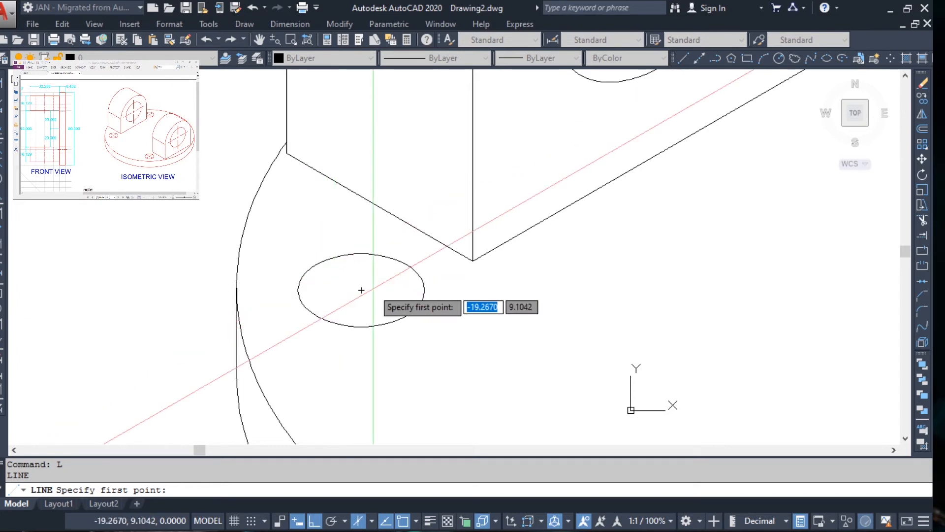
pyautogui.click(362, 290)
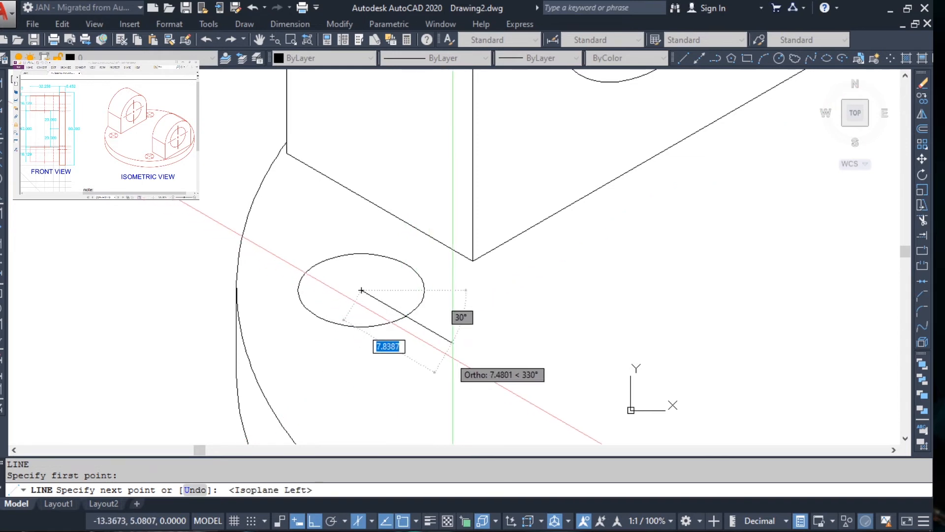
pyautogui.scroll(2, 421, 319)
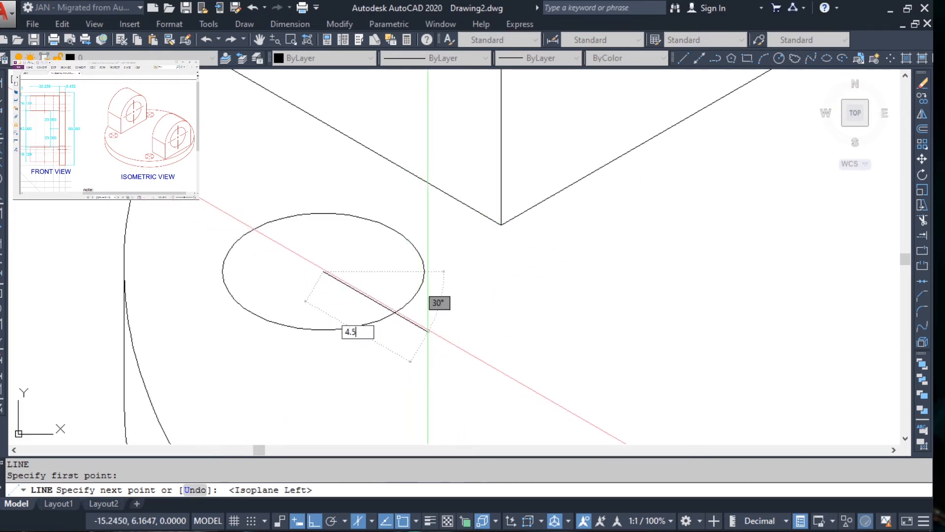
pyautogui.write('4.5')
pyautogui.press('Return')
pyautogui.press('Escape')
# Step: Stretch the centre line's end at the hole centre 4.5 in the opposite direction, at 150°, and check its length
pyautogui.moveTo(336, 269); pyautogui.dragTo(384, 290, button='middle')
pyautogui.click(379, 299)
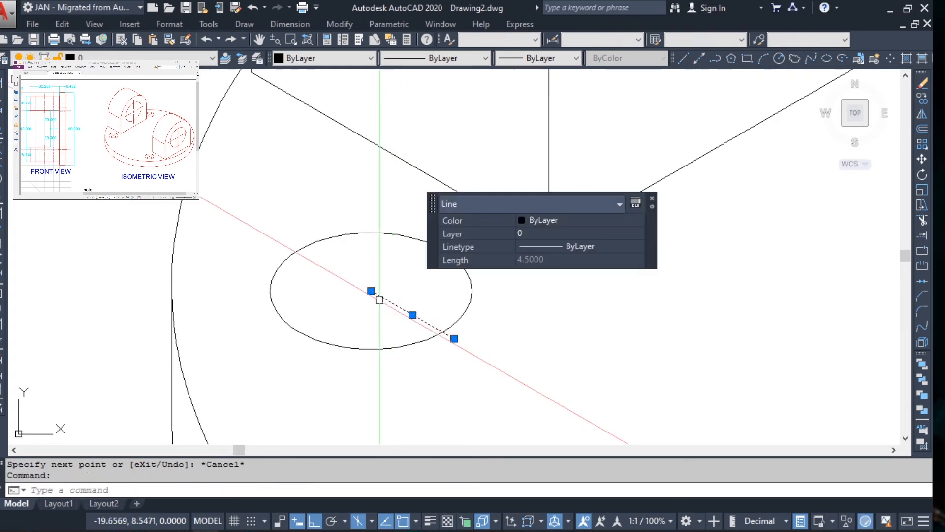
pyautogui.click(371, 291)
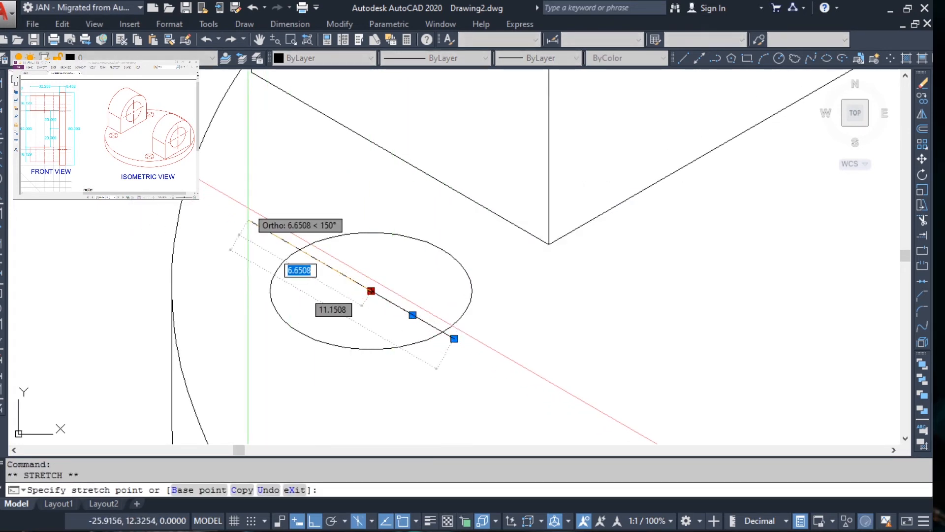
pyautogui.write('4.5')
pyautogui.press('Return')
pyautogui.press('Escape')
pyautogui.click(362, 291)
pyautogui.click(355, 288)
pyautogui.scroll(2, 355, 288)
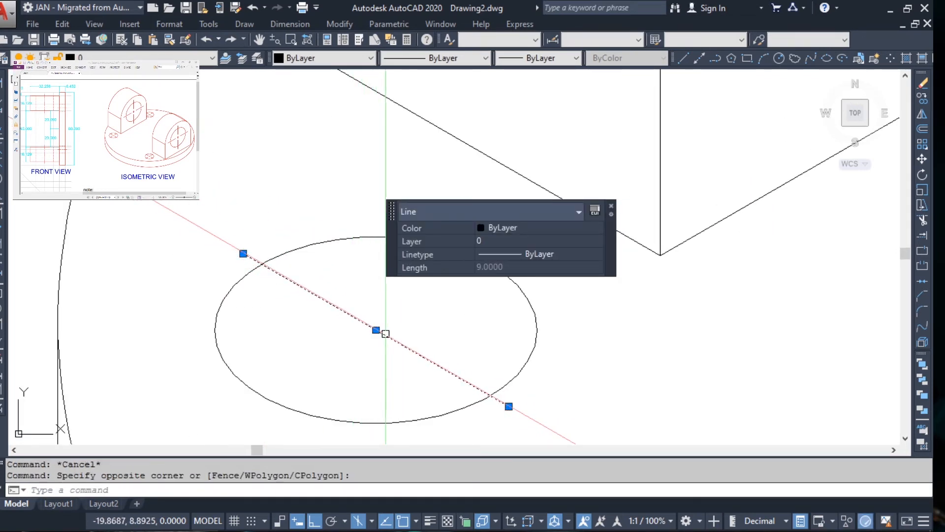
pyautogui.press('Escape')
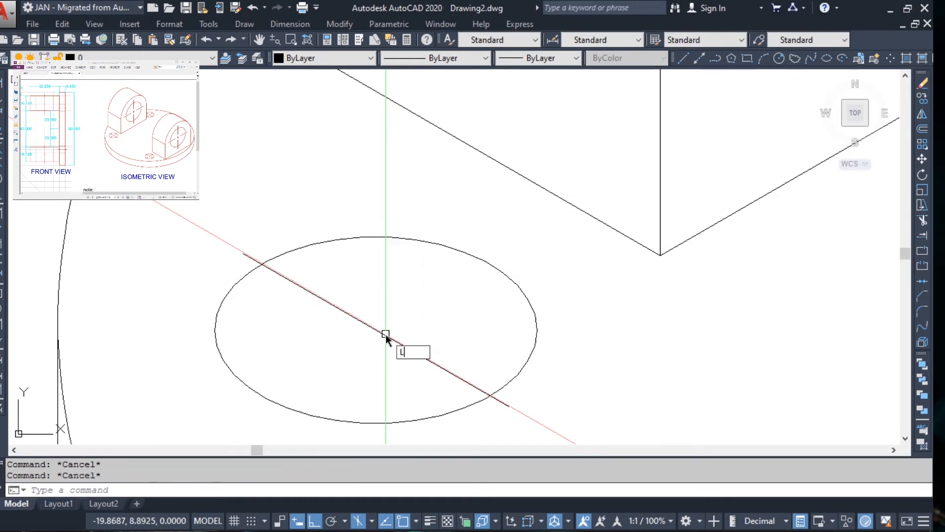
# Step: Draw a 4.5 line from the centre of the left plate hole at 30° in the top isoplane
pyautogui.press('Return')
pyautogui.click(376, 330)
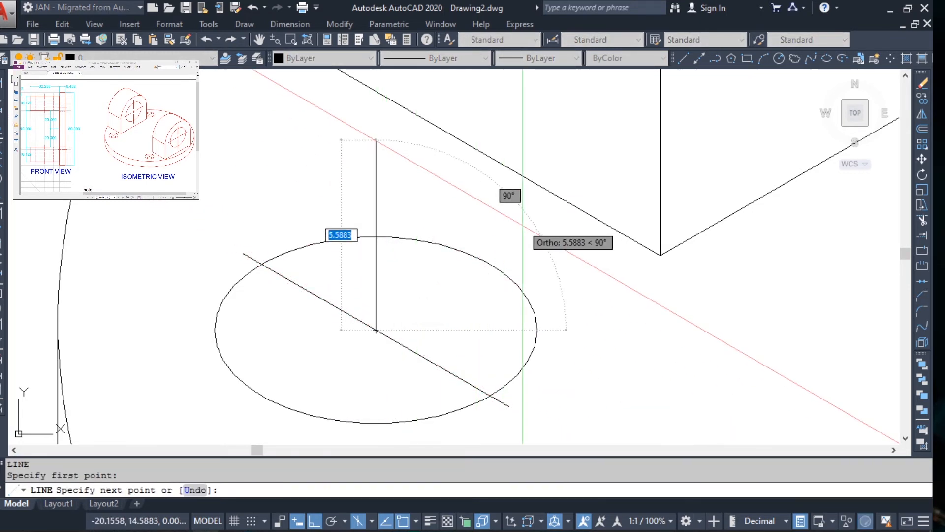
pyautogui.press('F6')
pyautogui.press('F5')
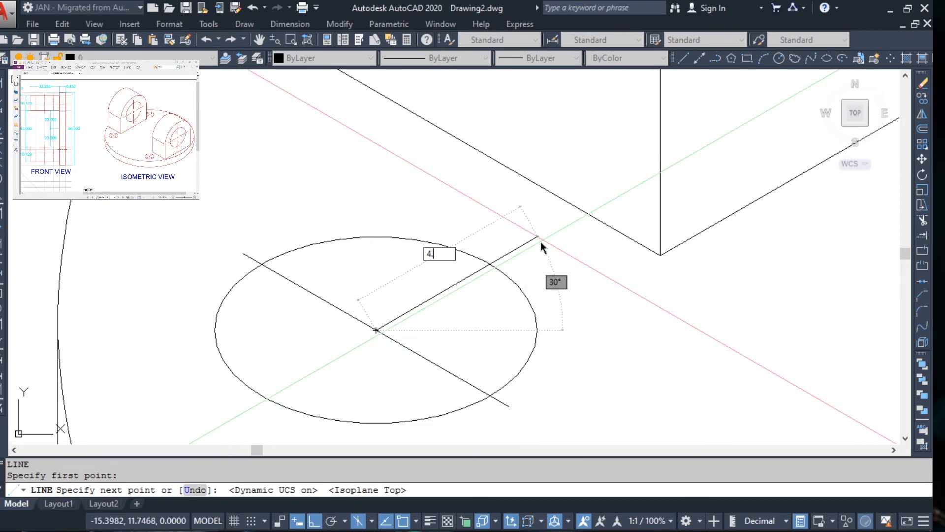
pyautogui.press('Return')
pyautogui.press('Escape')
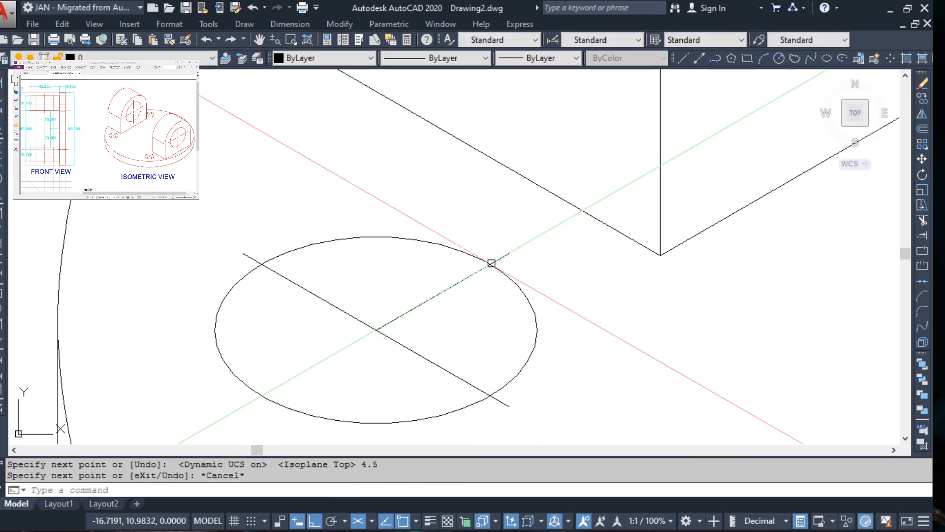
# Step: Stretch the new centre line's end at the hole centre 4.5 in the opposite direction, at 210°
pyautogui.click(489, 265)
pyautogui.press('Escape')
pyautogui.click(387, 319)
pyautogui.press('Escape')
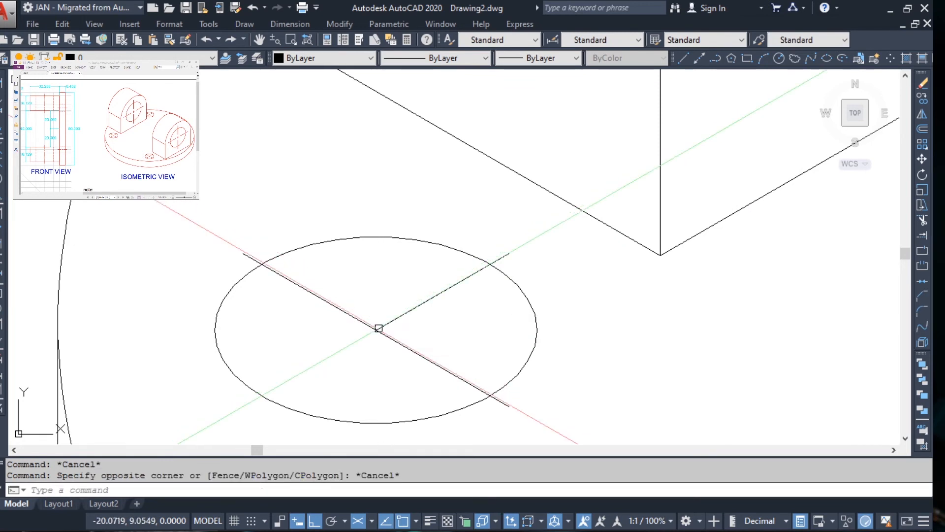
pyautogui.click(409, 313)
pyautogui.click(376, 329)
pyautogui.moveTo(297, 360); pyautogui.dragTo(401, 255, button='middle')
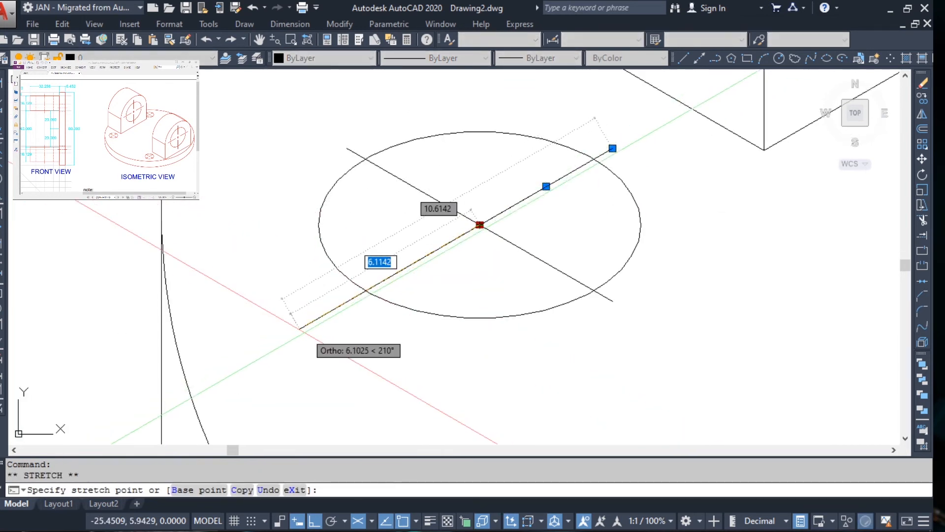
pyautogui.write('4.5')
pyautogui.press('Return')
pyautogui.press('Escape')
pyautogui.press('Escape')
pyautogui.moveTo(525, 225); pyautogui.dragTo(516, 247, button='middle')
pyautogui.write('EL')
pyautogui.press('Return')
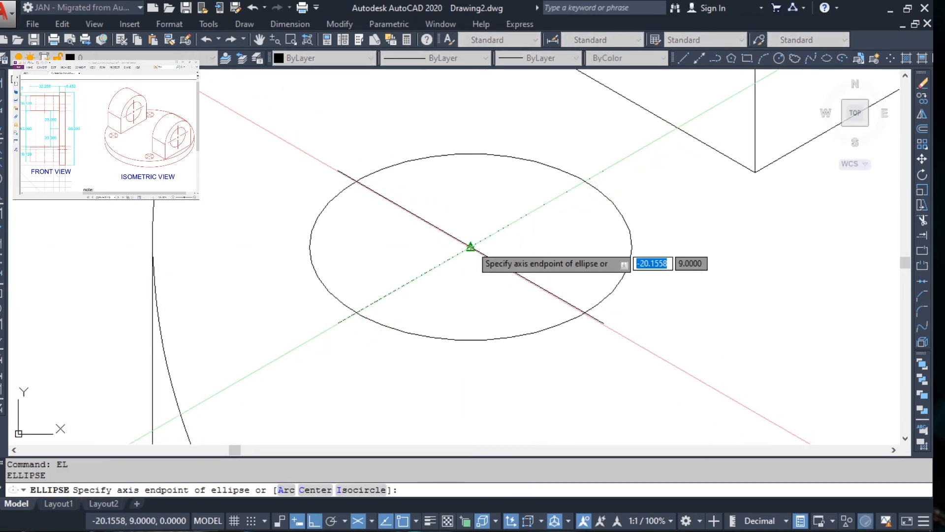
pyautogui.click(471, 246)
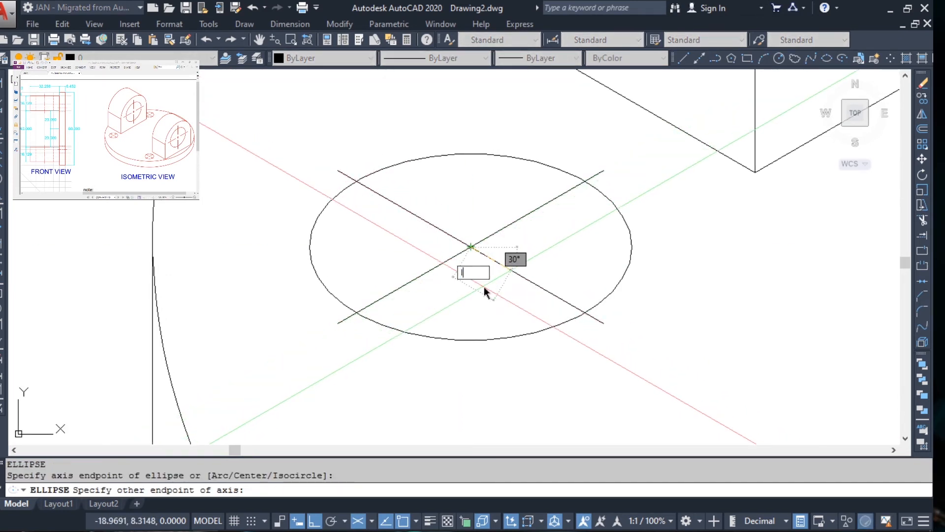
pyautogui.press('Escape')
pyautogui.press('Escape')
# Step: Draw an isocircle of radius 1 at the centre of the left plate hole
pyautogui.write('EL')
pyautogui.press('Return')
pyautogui.write('I')
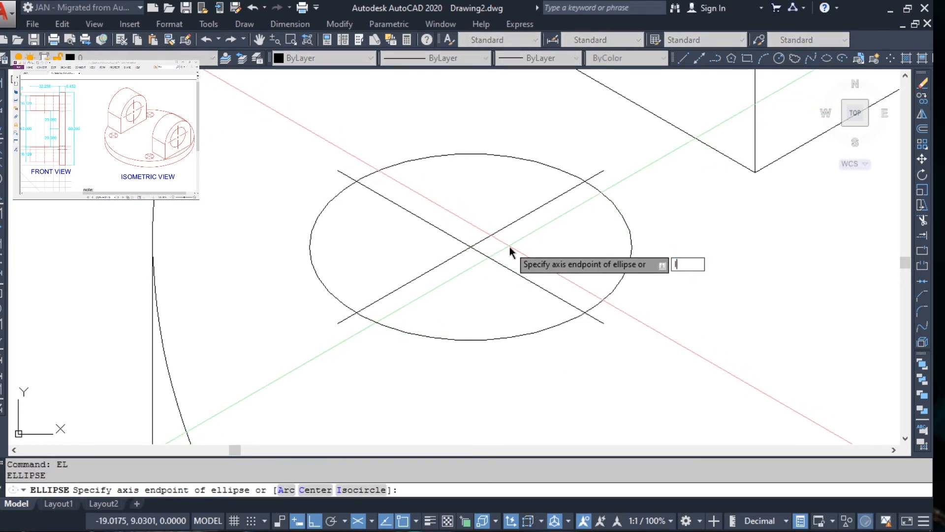
pyautogui.press('Return')
pyautogui.click(470, 247)
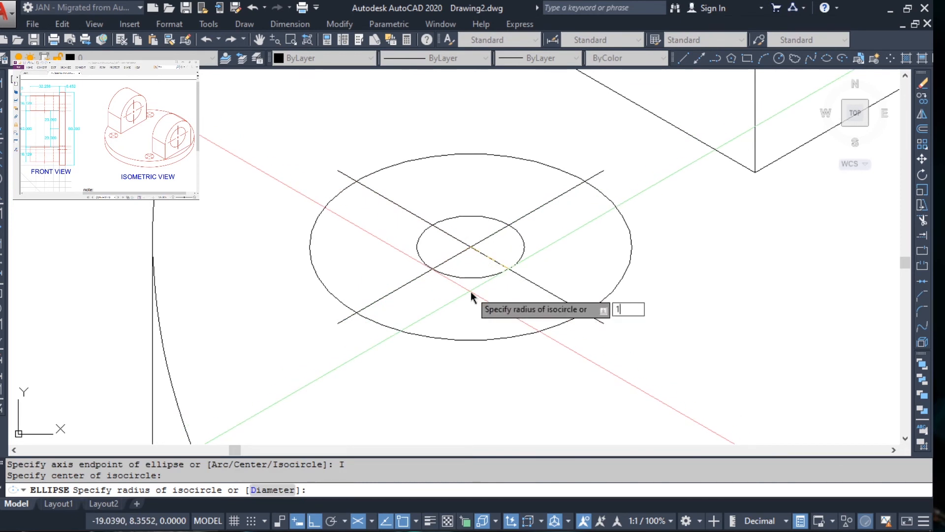
pyautogui.press('Return')
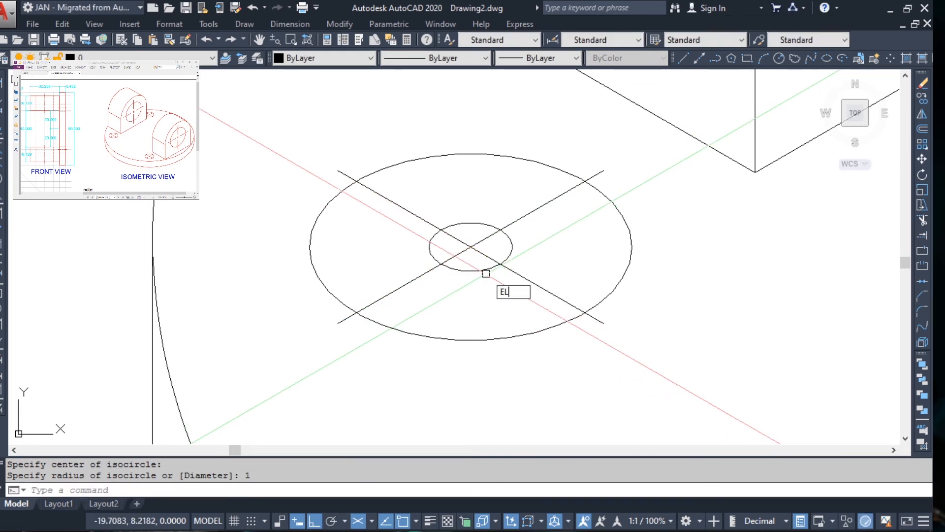
# Step: Draw a second, concentric isocircle of radius 2 at the centre of the left plate hole
pyautogui.press('Return')
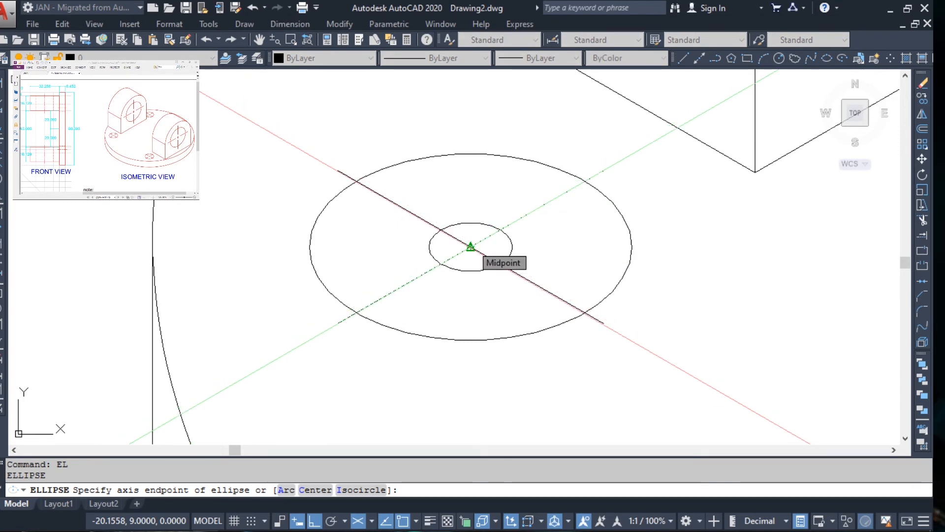
pyautogui.write('I')
pyautogui.press('Return')
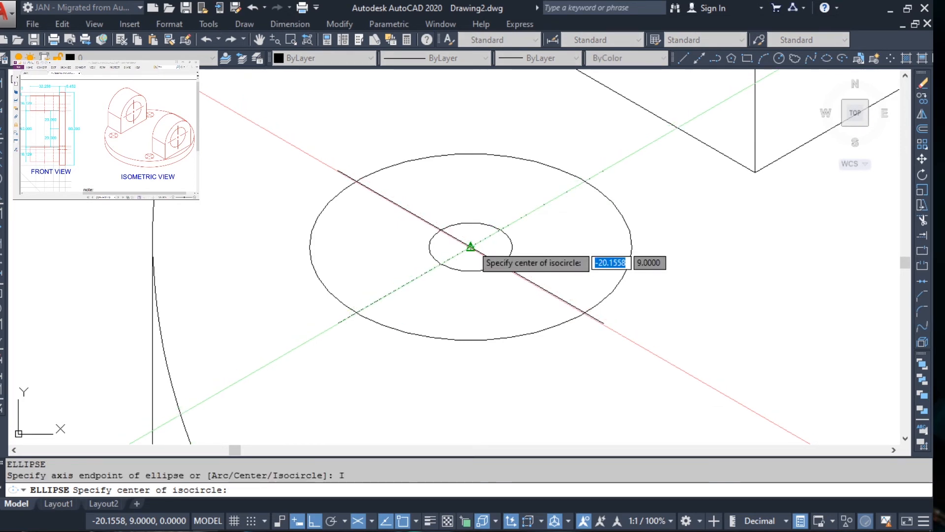
pyautogui.click(470, 246)
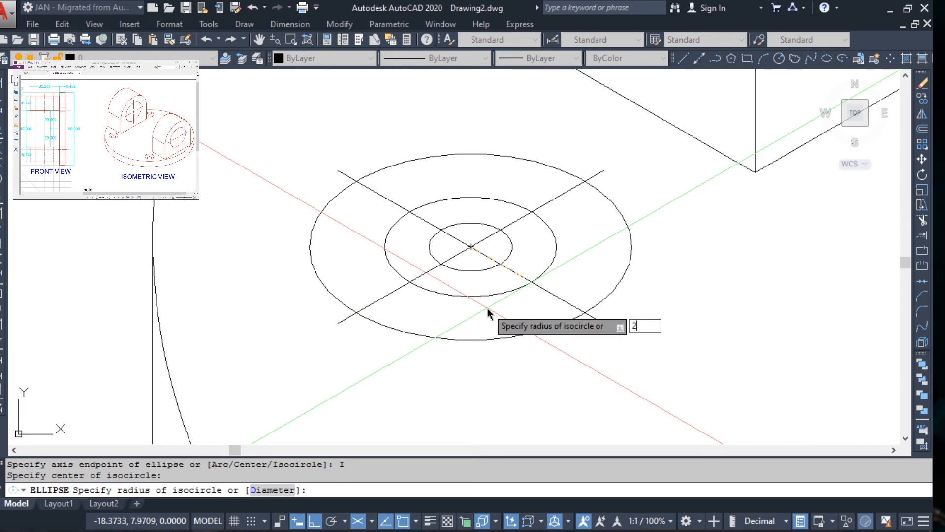
pyautogui.press('Return')
# Step: Trim the crossing centre lines between the two inner isocircles of the left plate hole
pyautogui.write('tr')
pyautogui.press('Return')
pyautogui.click(515, 272)
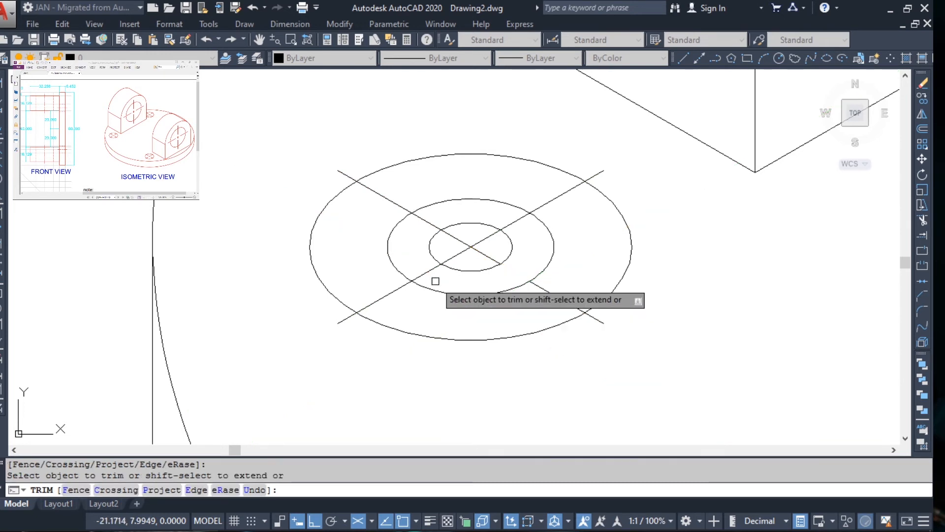
pyautogui.click(427, 272)
pyautogui.click(429, 224)
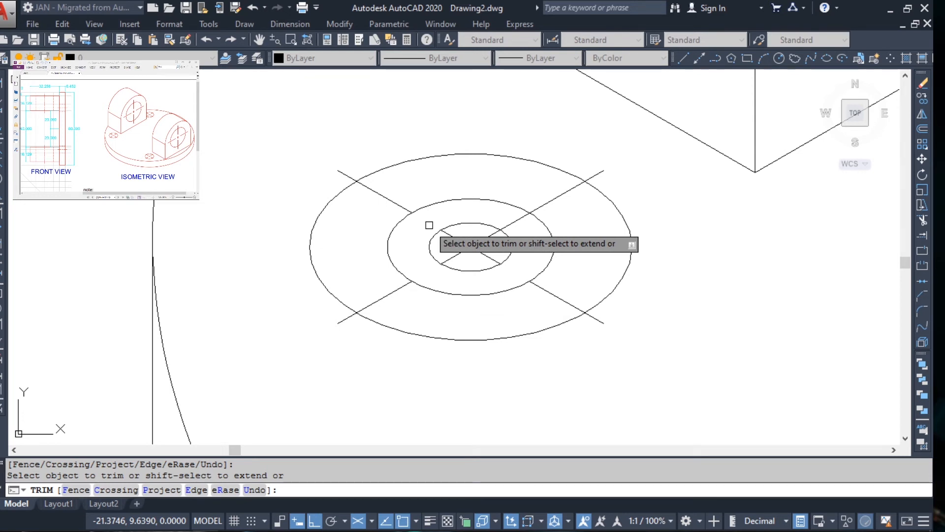
# Step: Erase the two construction isocircles inside the left plate hole
pyautogui.write('e')
pyautogui.press('Return')
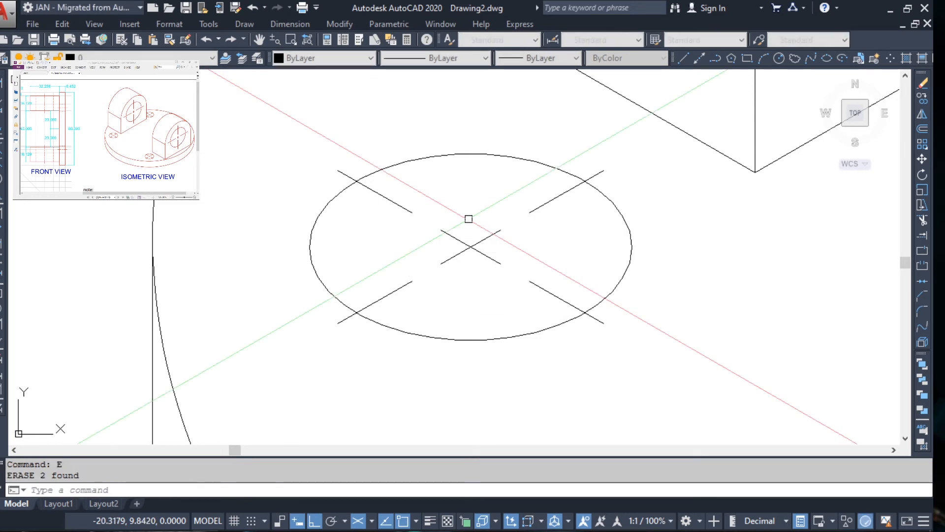
pyautogui.press('Escape')
pyautogui.scroll(-3, 535, 289)
pyautogui.scroll(3, 548, 301)
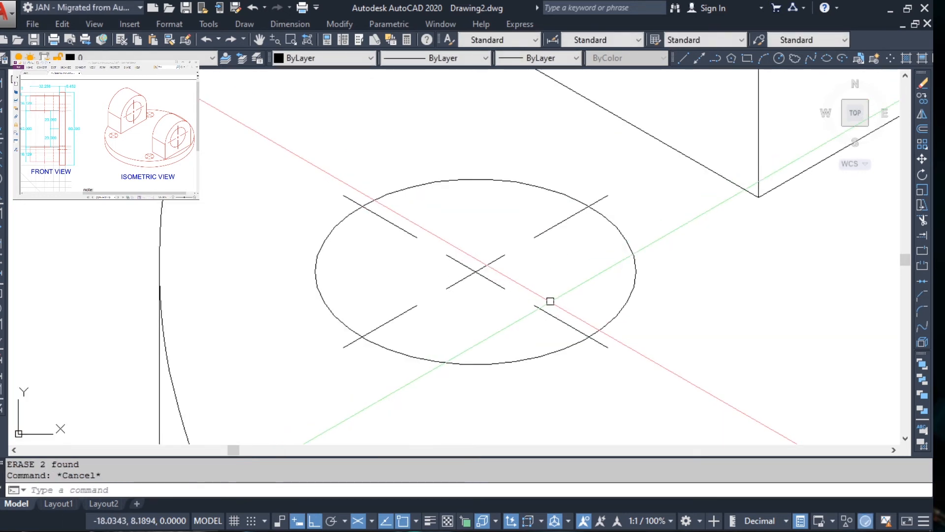
# Step: Copy the six centre-line pieces from the centre of the left plate hole to the rear and front plate holes
pyautogui.click(569, 313)
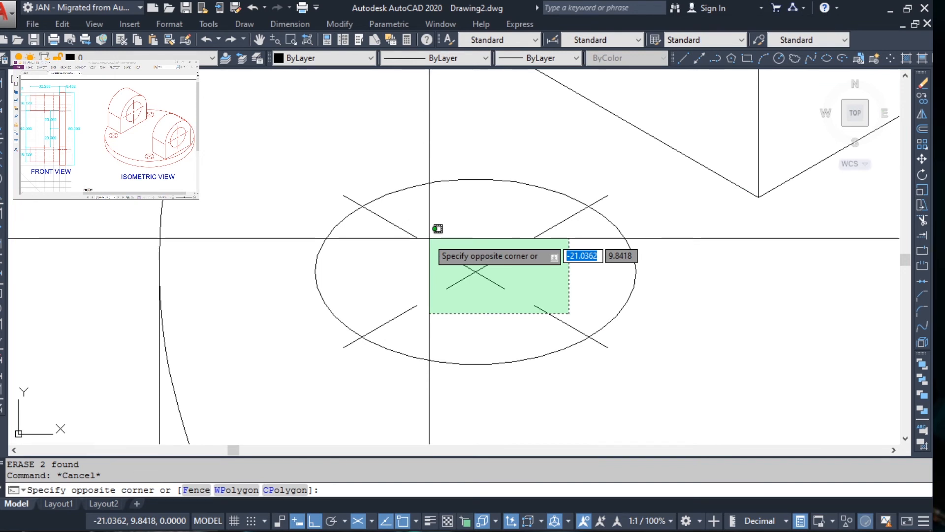
pyautogui.click(430, 238)
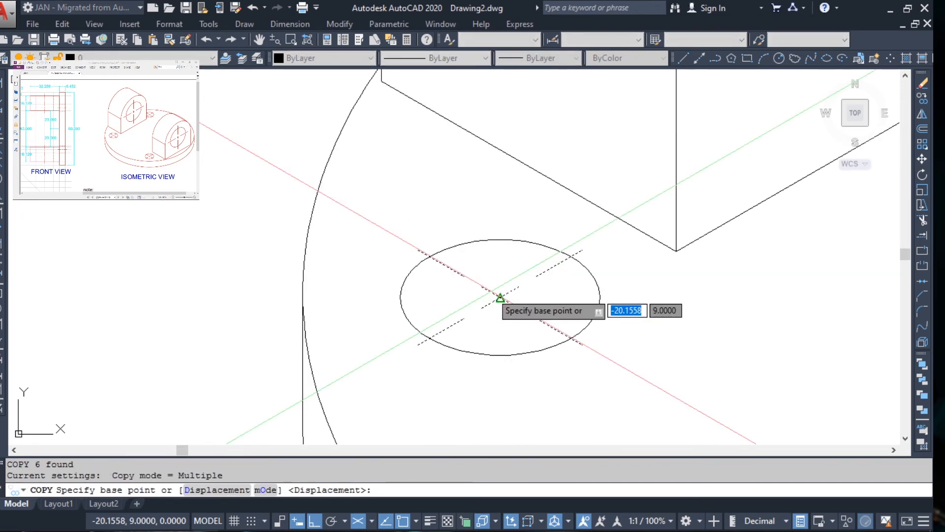
pyautogui.click(500, 297)
pyautogui.scroll(-5, 500, 298)
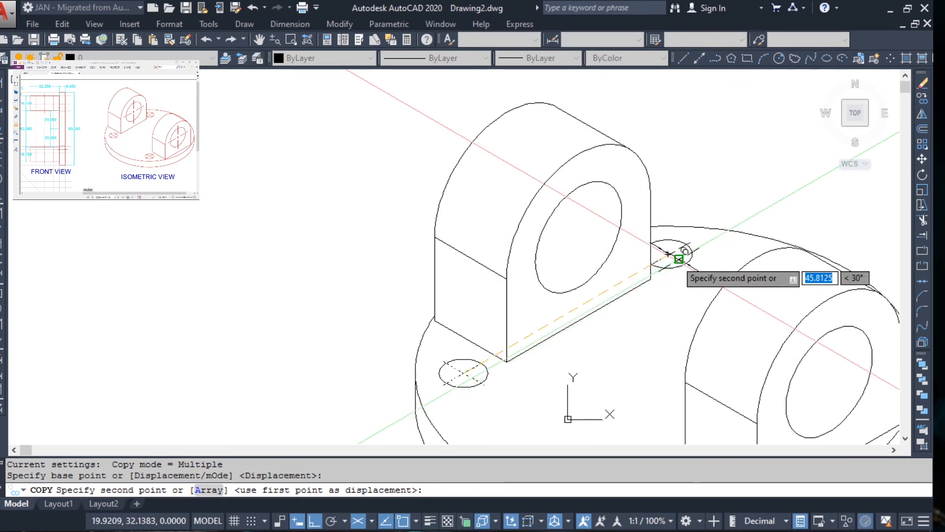
# Step: Trim the lower centre-line piece of the rear plate hole where it crosses the lug's vertical edge
pyautogui.write('TR')
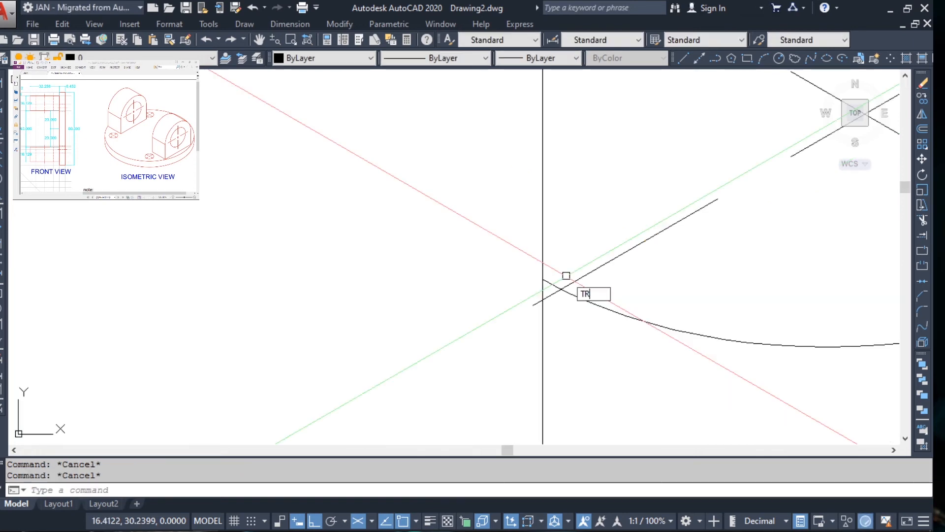
pyautogui.press('Return')
pyautogui.press('Escape')
pyautogui.scroll(-2, 566, 275)
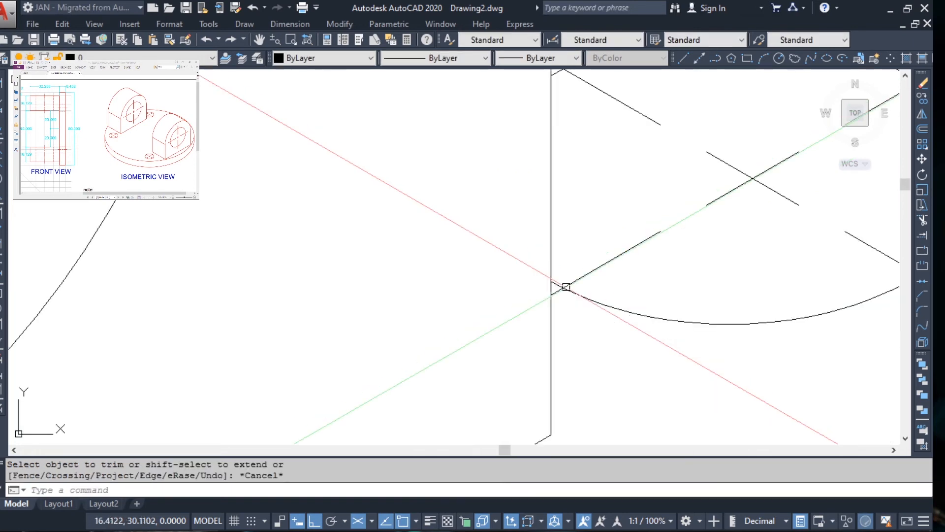
pyautogui.press('Escape')
pyautogui.scroll(-4, 657, 245)
pyautogui.scroll(5, 571, 312)
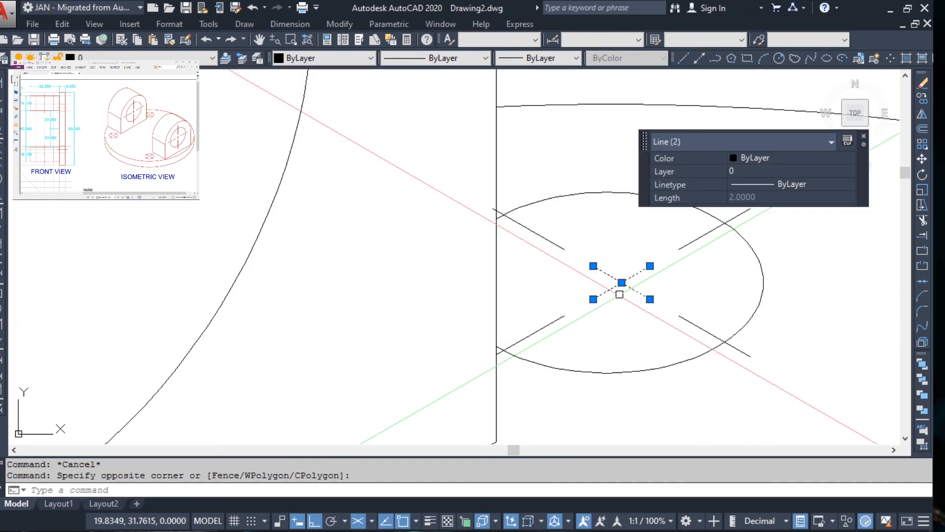
# Step: Move all six centre-line pieces of the rear plate hole slightly towards the lug to realign them with the hole
pyautogui.press('Escape')
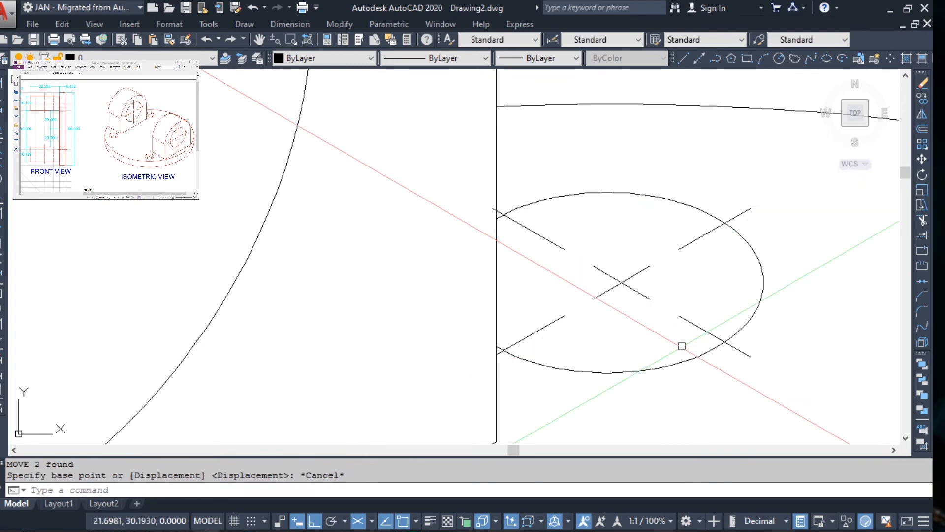
pyautogui.click(682, 343)
pyautogui.click(540, 215)
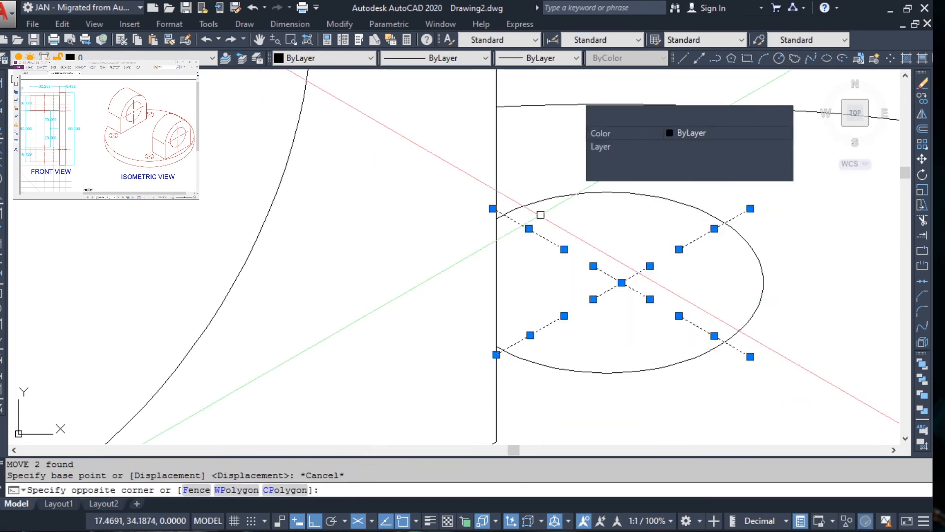
pyautogui.moveTo(634, 199); pyautogui.dragTo(629, 238, button='middle')
pyautogui.press('space')
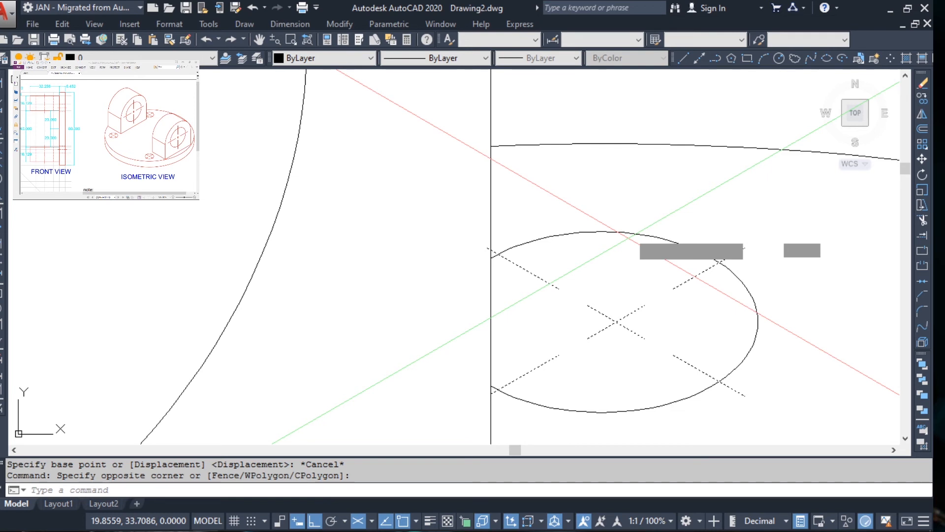
pyautogui.press('Escape')
pyautogui.press('Escape')
pyautogui.scroll(-2, 546, 368)
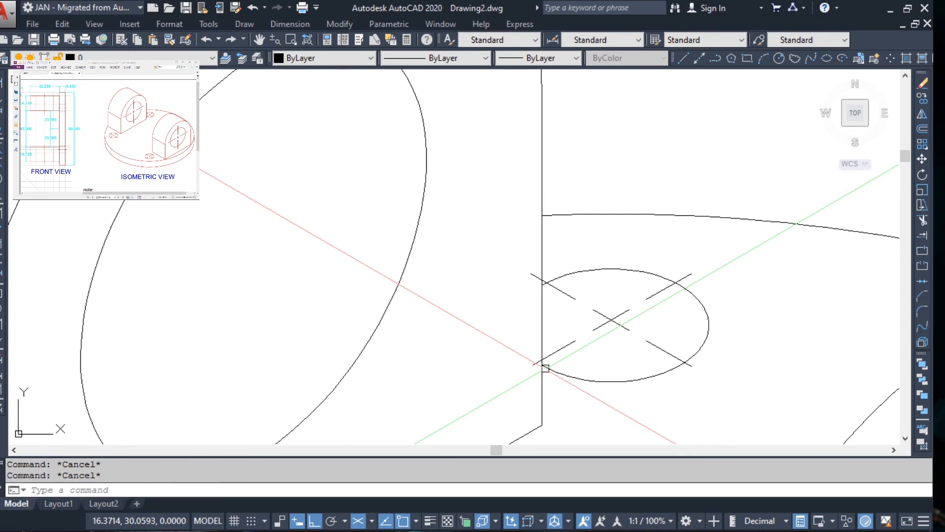
pyautogui.moveTo(748, 289); pyautogui.dragTo(581, 208, button='middle')
pyautogui.scroll(-3, 551, 226)
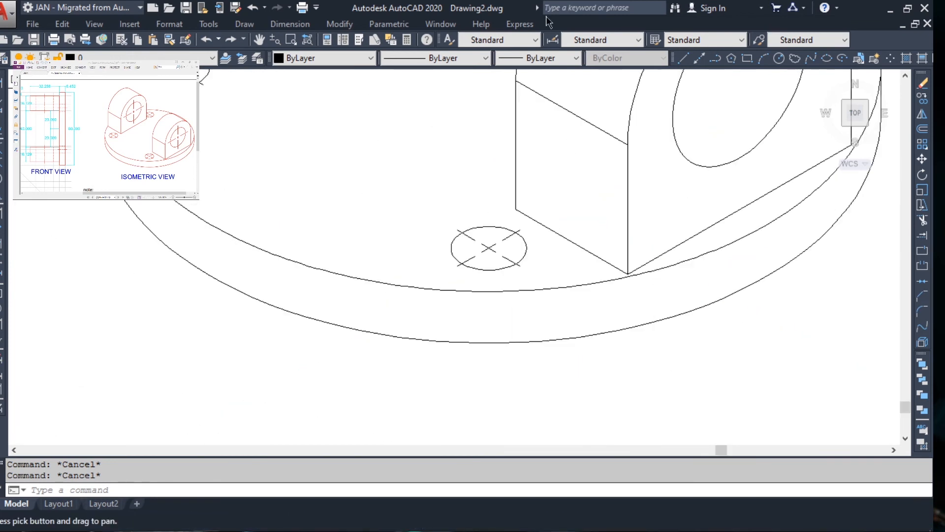
pyautogui.scroll(6, 489, 237)
pyautogui.click(510, 217)
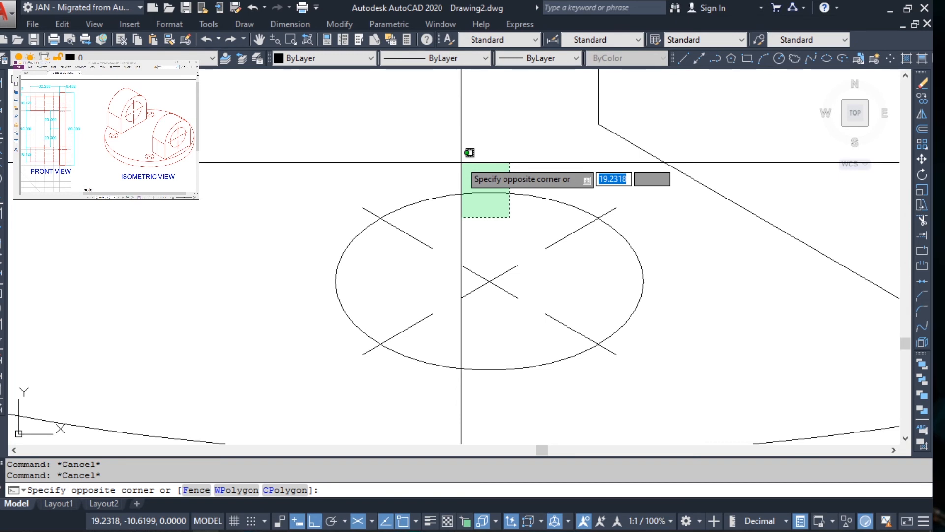
pyautogui.press('Escape')
# Step: Trim the ends of the rear hole's centre lines that extend past the lug's vertical edge
pyautogui.scroll(-4, 544, 237)
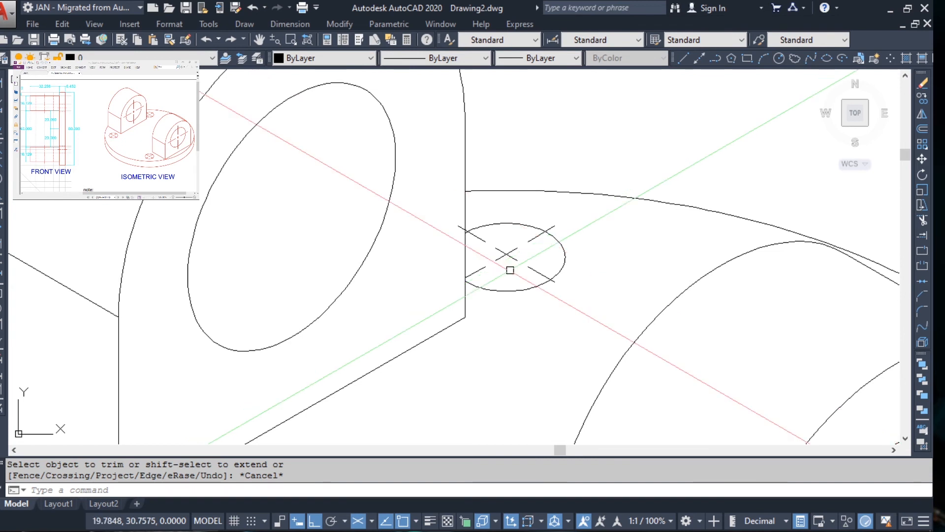
pyautogui.scroll(6, 532, 246)
pyautogui.press('Escape')
pyautogui.press('Escape')
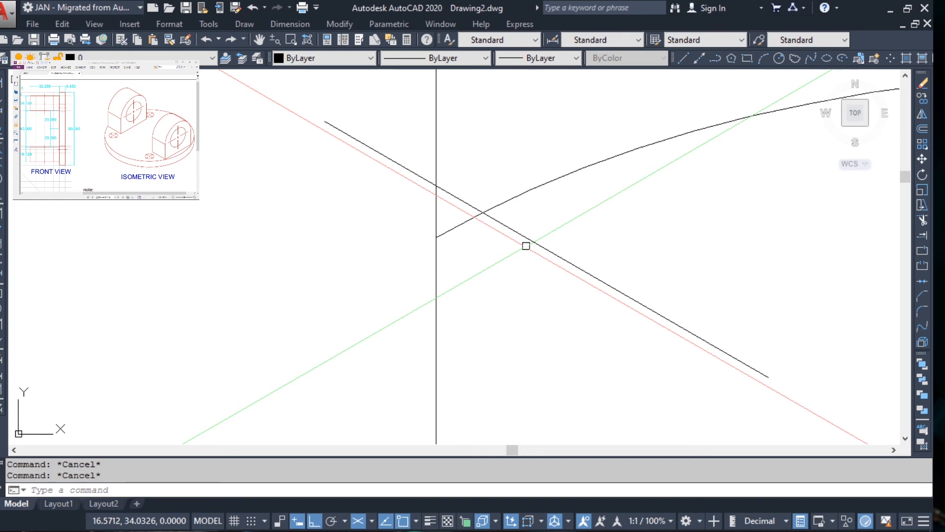
pyautogui.scroll(-2, 445, 211)
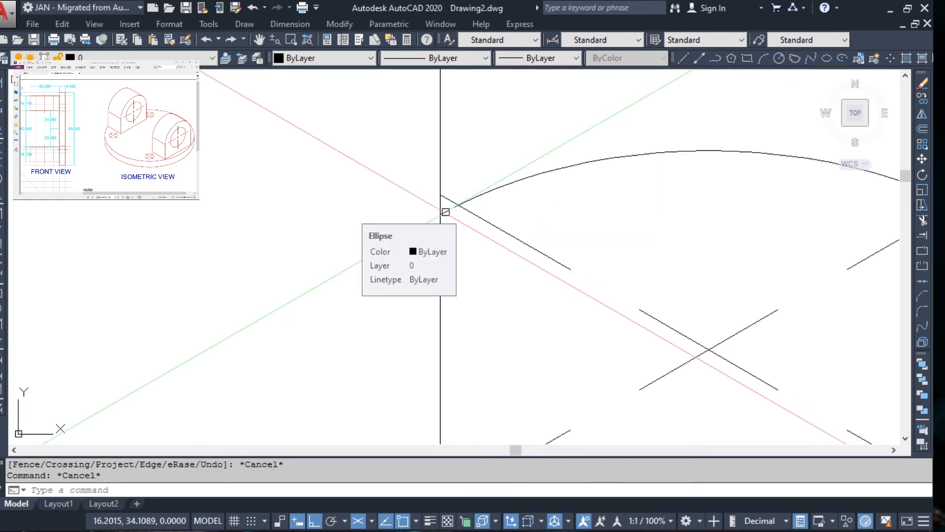
pyautogui.scroll(-2, 445, 211)
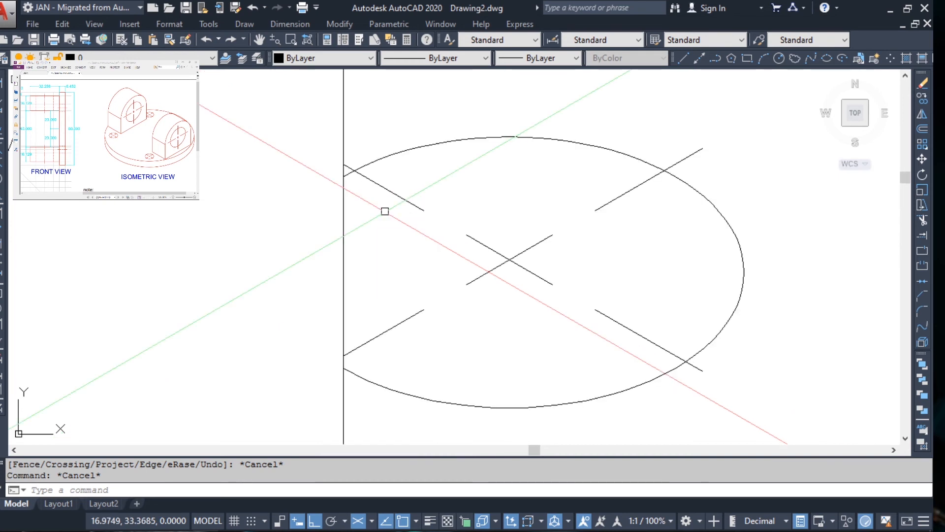
pyautogui.scroll(3, 348, 173)
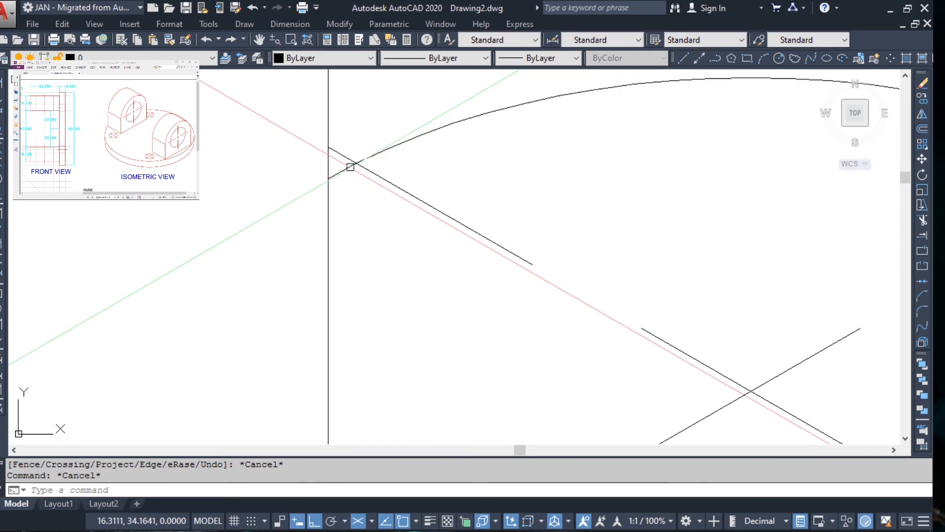
pyautogui.scroll(-3, 523, 270)
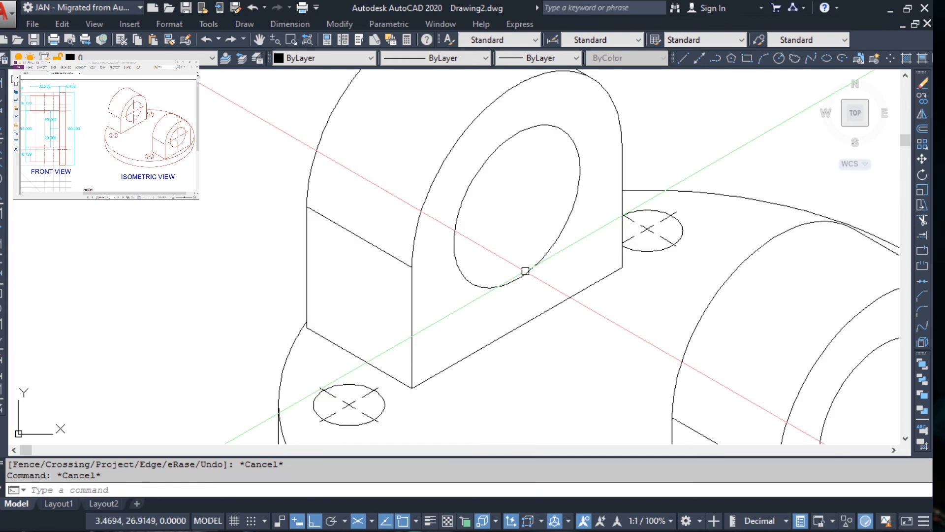
pyautogui.scroll(3, 319, 331)
pyautogui.scroll(1, 322, 328)
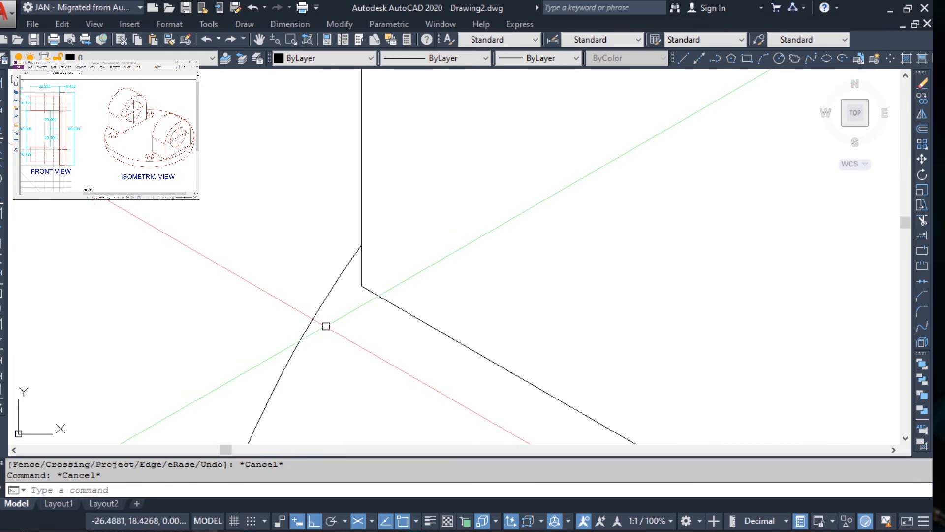
pyautogui.scroll(-4, 485, 186)
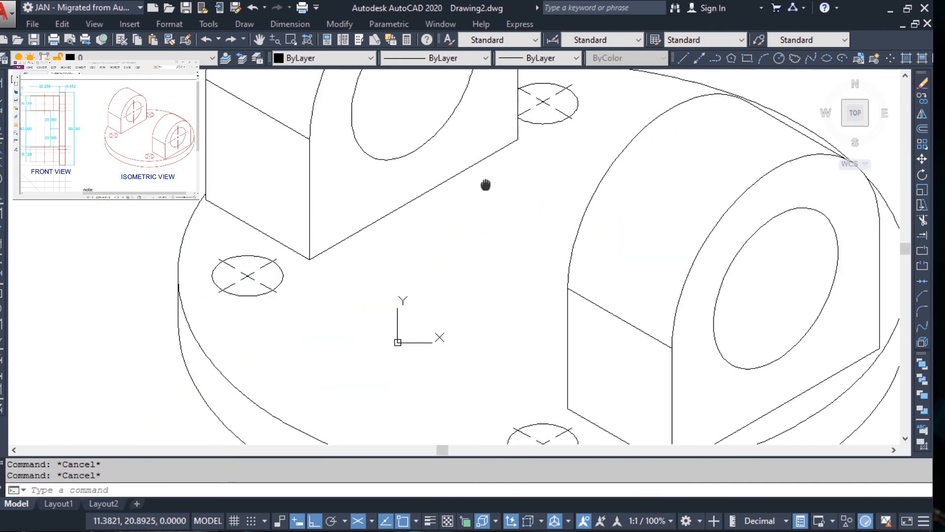
pyautogui.scroll(3, 628, 195)
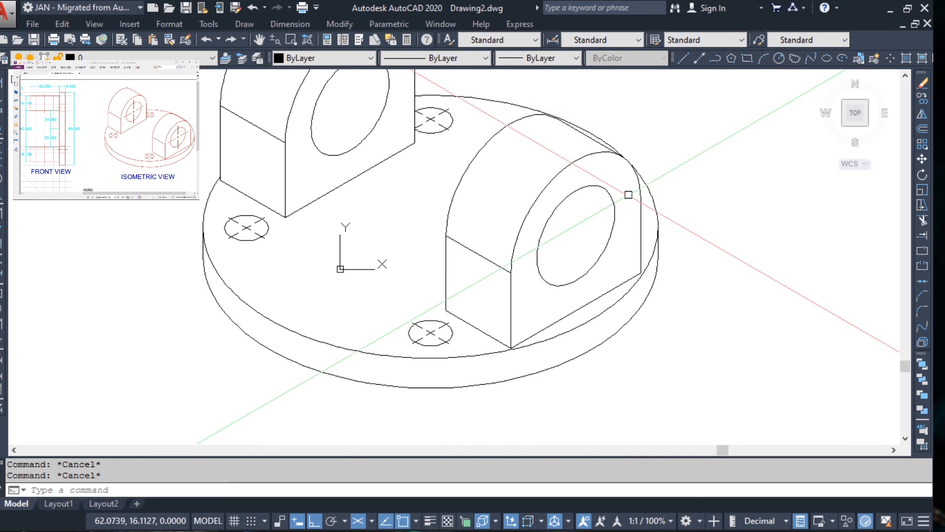
# Step: Draw an 11-unit line from the centre of the front lug's hole along the 30° isometric axis
pyautogui.moveTo(493, 266)
pyautogui.mouseDown(button='middle')
pyautogui.moveTo(504, 223)
pyautogui.moveTo(570, 244)
pyautogui.moveTo(589, 290)
pyautogui.mouseUp(button='middle')
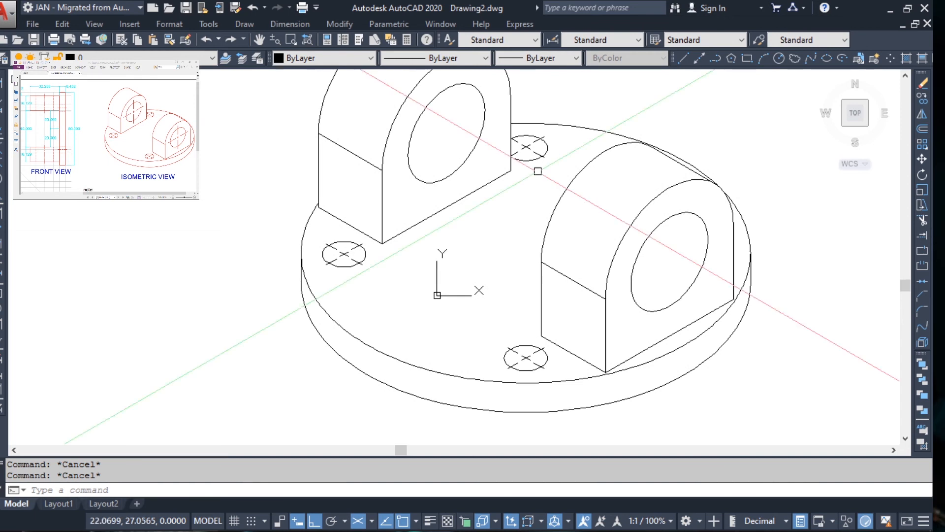
pyautogui.write('L')
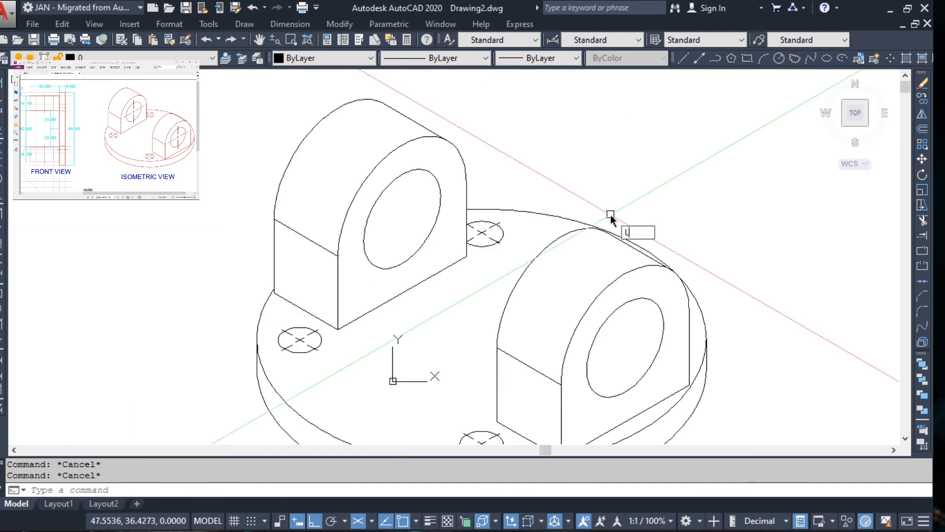
pyautogui.press('Return')
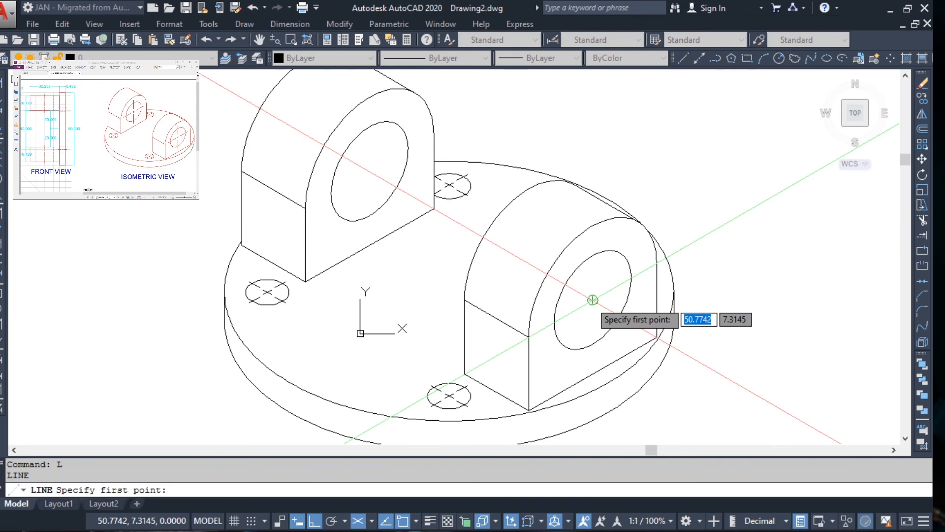
pyautogui.click(592, 299)
pyautogui.scroll(4, 642, 278)
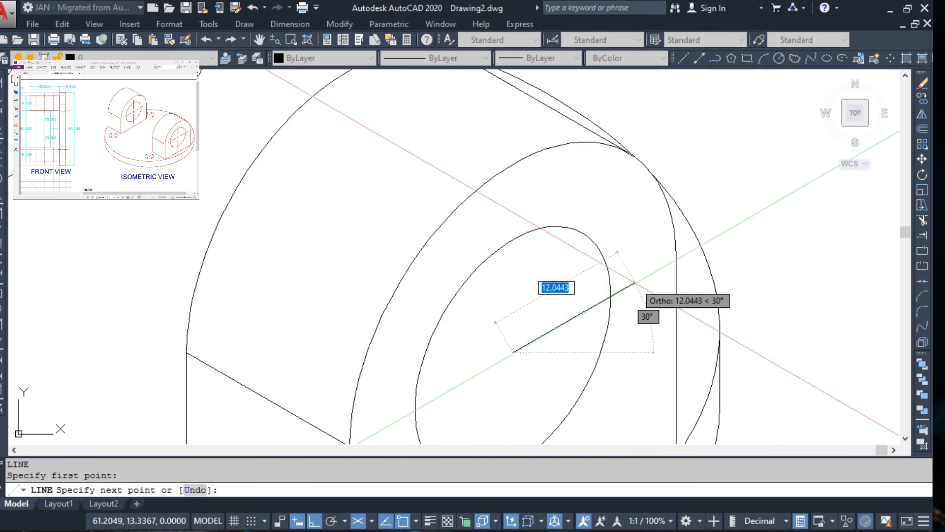
pyautogui.write('11')
pyautogui.press('Return')
pyautogui.press('Escape')
# Step: Stretch the centre end of the sloping line 11 units in the opposite direction so it spans the front lug's hole
pyautogui.moveTo(597, 309); pyautogui.dragTo(603, 221, button='middle')
pyautogui.click(532, 254)
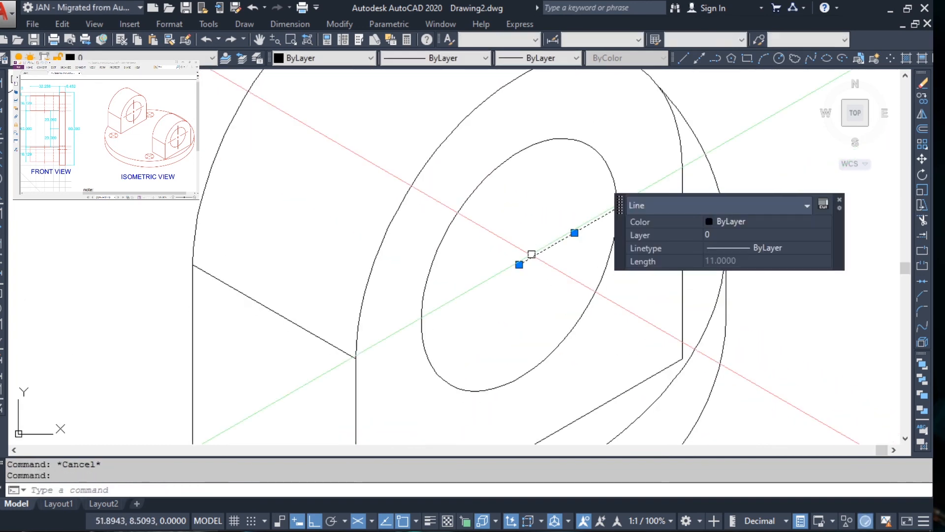
pyautogui.click(518, 264)
pyautogui.write('11')
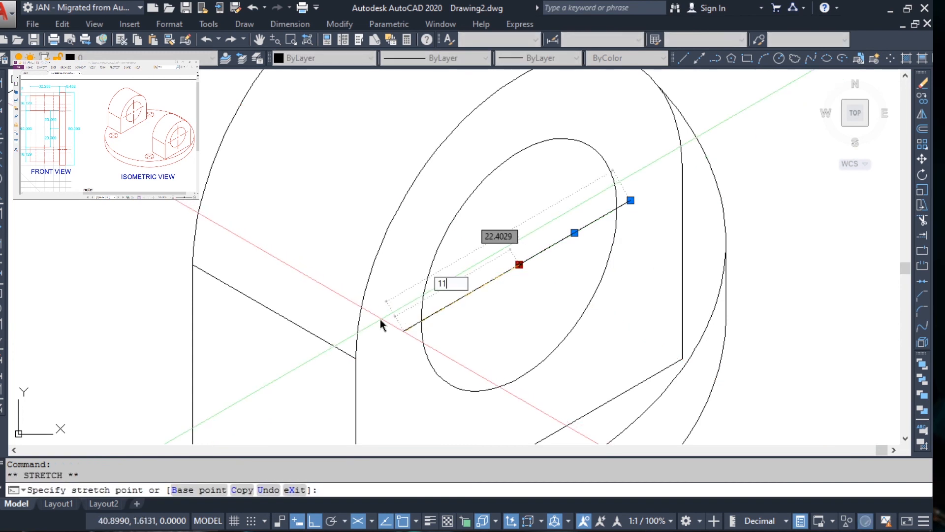
pyautogui.press('Return')
pyautogui.press('Escape')
pyautogui.click(490, 292)
pyautogui.click(468, 260)
pyautogui.moveTo(470, 262); pyautogui.dragTo(464, 296, button='middle')
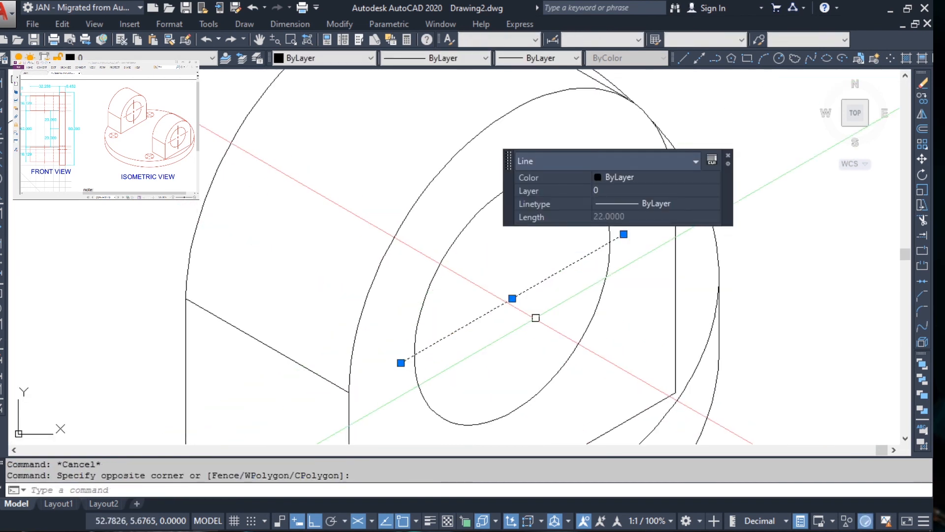
pyautogui.press('Escape')
# Step: Draw an 11-unit vertical line upward from the front lug hole's centre in the right isoplane
pyautogui.write('L')
pyautogui.press('Return')
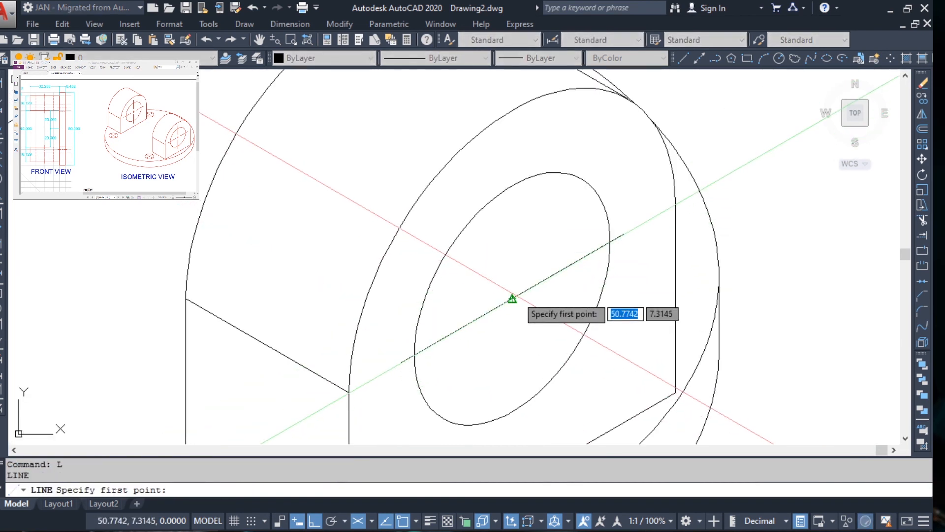
pyautogui.click(512, 298)
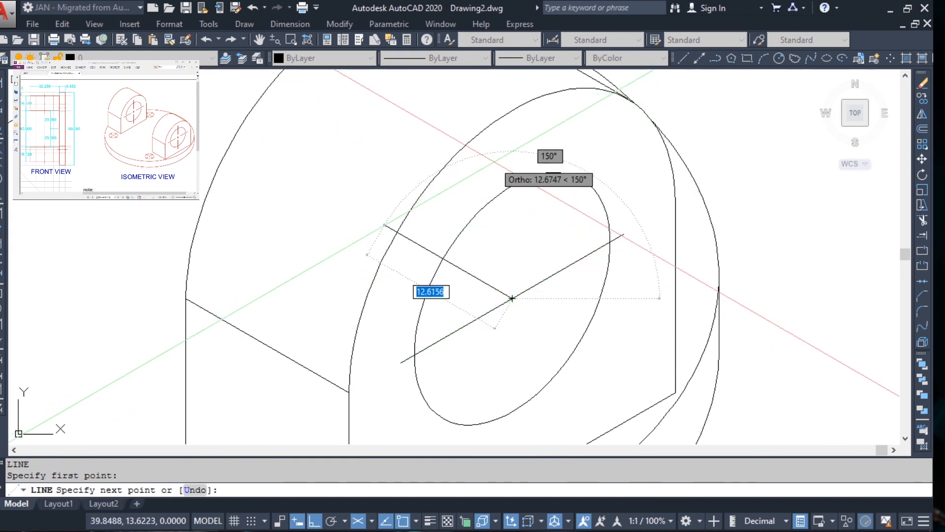
pyautogui.press('F5')
pyautogui.write('11')
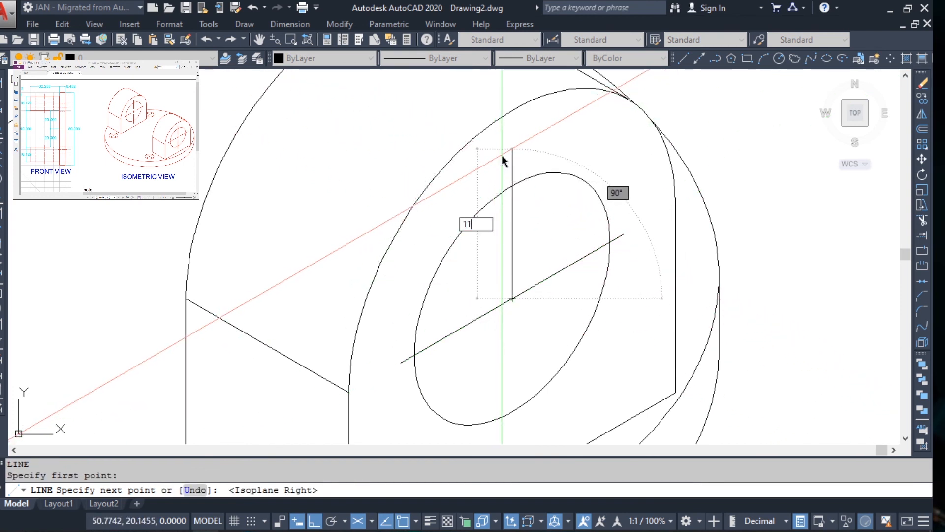
pyautogui.press('Return')
pyautogui.press('Escape')
# Step: Stretch the lower end of the vertical line 11 units downward through the front lug's hole
pyautogui.click(512, 298)
pyautogui.click(512, 299)
pyautogui.moveTo(514, 321); pyautogui.dragTo(493, 165, button='middle')
pyautogui.write('11')
pyautogui.press('Return')
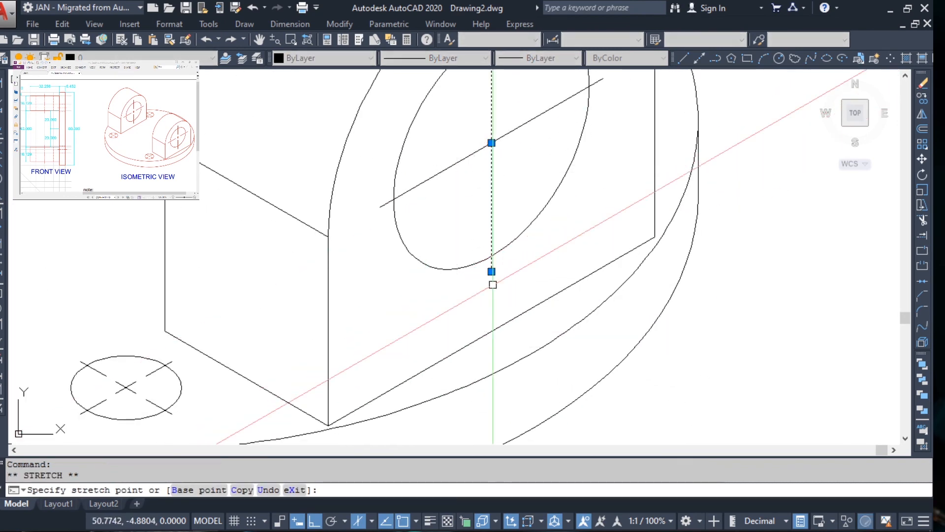
pyautogui.press('Escape')
pyautogui.press('Escape')
pyautogui.moveTo(541, 186); pyautogui.dragTo(532, 253, button='middle')
pyautogui.write('R')
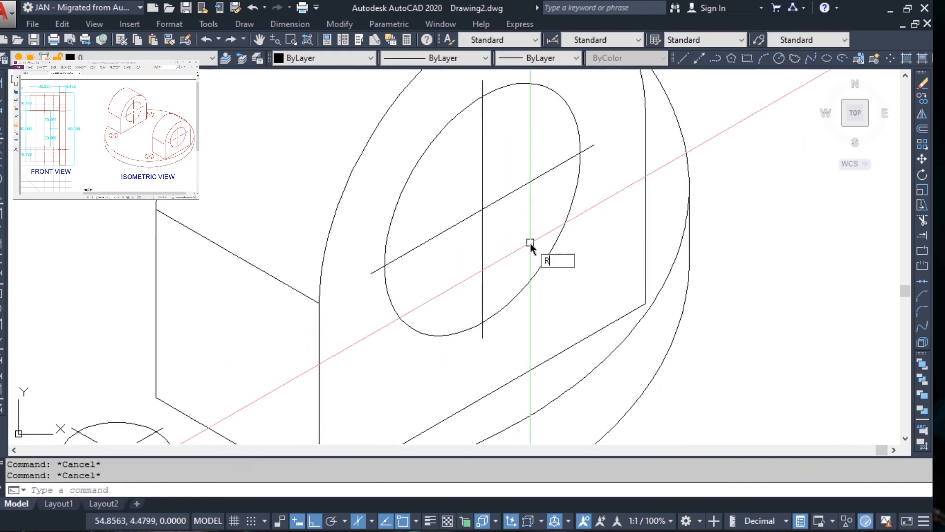
pyautogui.press('BackSpace')
pyautogui.write('EL')
pyautogui.press('Return')
pyautogui.click(482, 209)
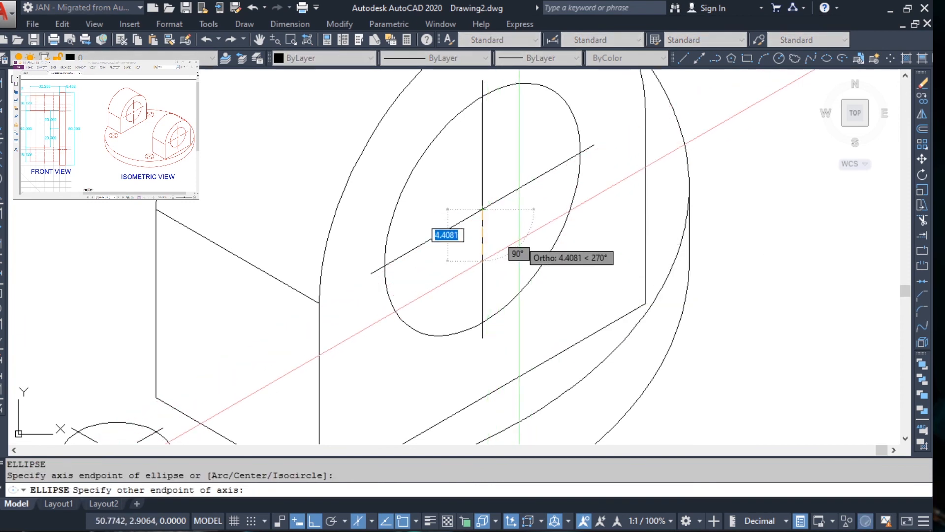
pyautogui.press('Escape')
# Step: Draw an isocircle of radius 2 centred on the crossing of the front lug hole's centre lines
pyautogui.write('EL')
pyautogui.press('Return')
pyautogui.write('I')
pyautogui.press('Return')
pyautogui.click(483, 209)
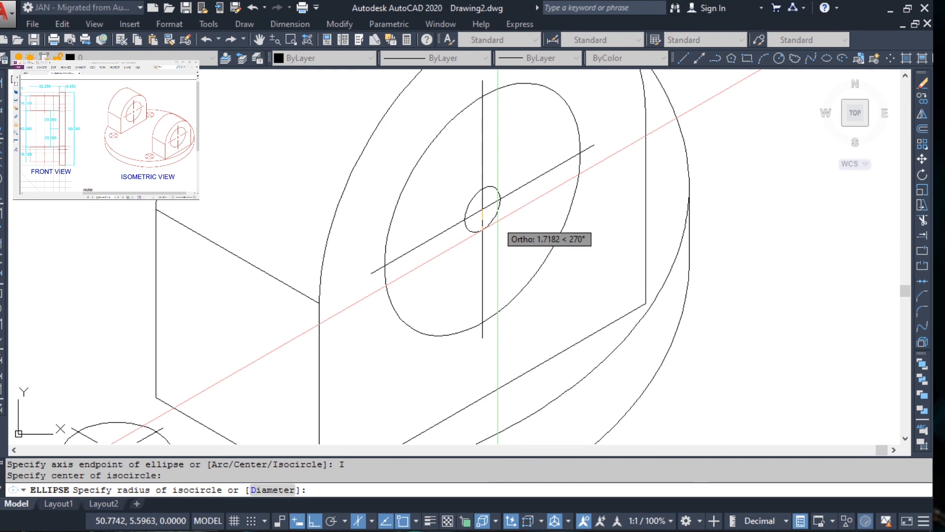
pyautogui.write('2')
pyautogui.press('Return')
pyautogui.press('Escape')
pyautogui.press('Escape')
pyautogui.write('EL')
pyautogui.press('Return')
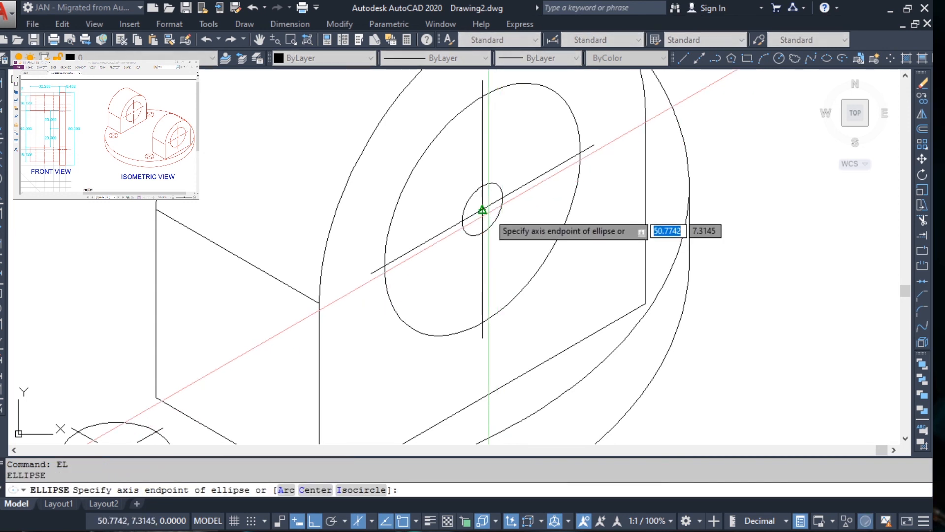
pyautogui.click(482, 208)
pyautogui.press('Escape')
# Step: Draw a concentric isocircle of radius 4 at the centre of the front lug's hole
pyautogui.write('EL')
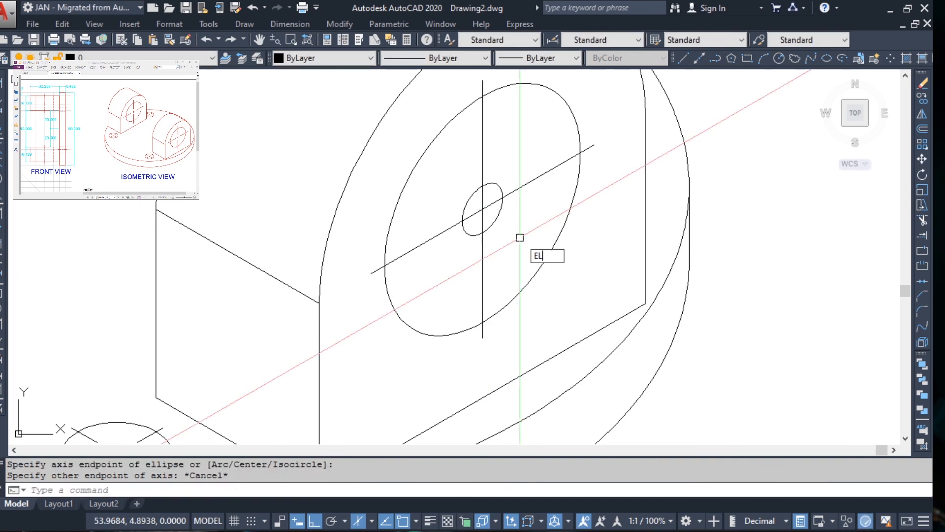
pyautogui.press('Return')
pyautogui.write('I')
pyautogui.press('Return')
pyautogui.click(482, 208)
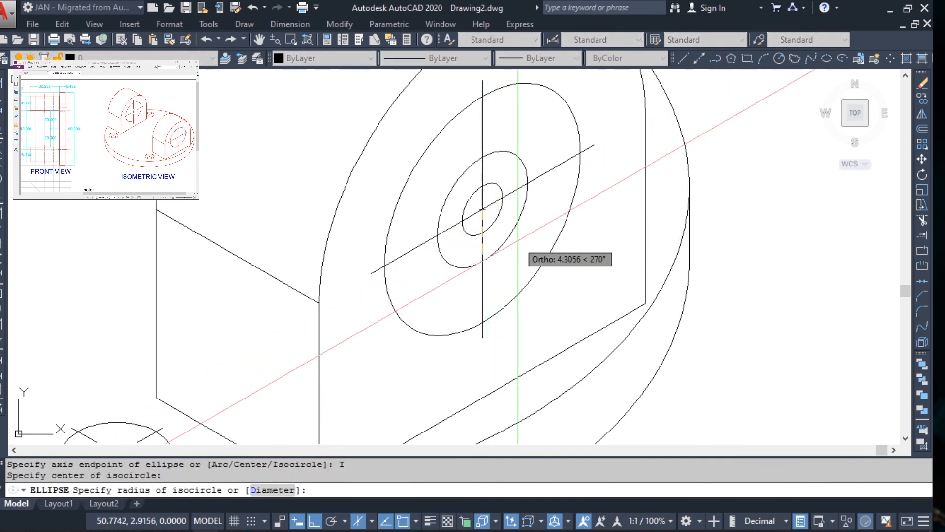
pyautogui.write('4')
pyautogui.press('Return')
pyautogui.press('Escape')
pyautogui.press('Escape')
# Step: Trim the portions of both centre lines lying between the two small isocircles in the front lug's hole
pyautogui.write('TR')
pyautogui.press('Return')
pyautogui.press('Return')
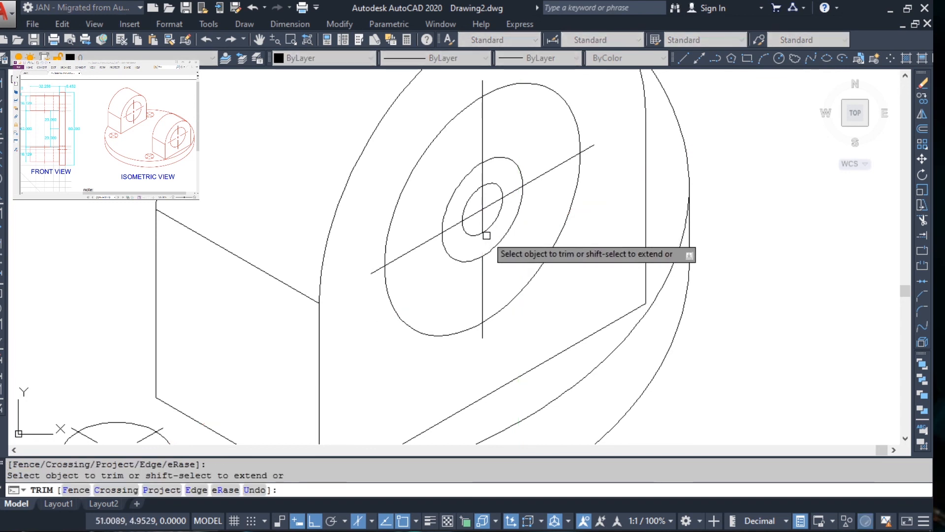
pyautogui.click(508, 192)
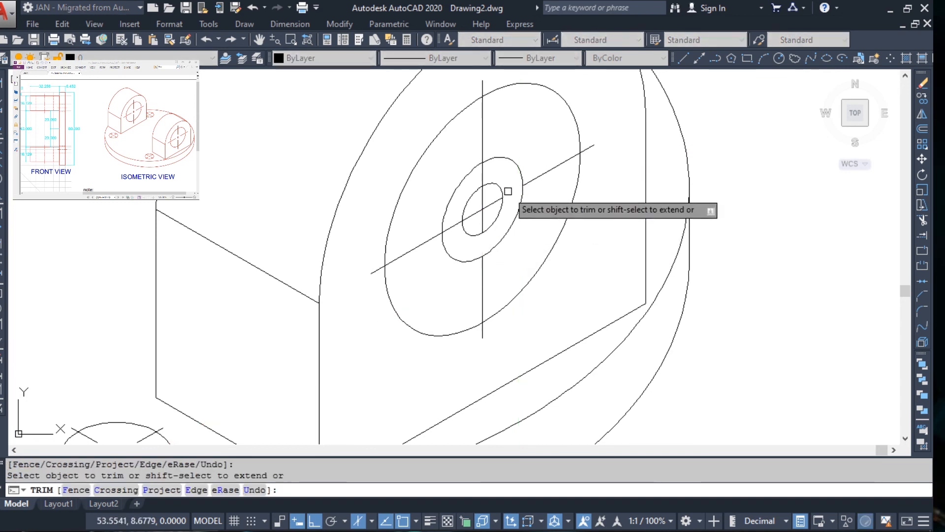
pyautogui.press('Escape')
# Step: Delete the two small construction isocircles inside the front lug's hole
pyautogui.click(458, 217)
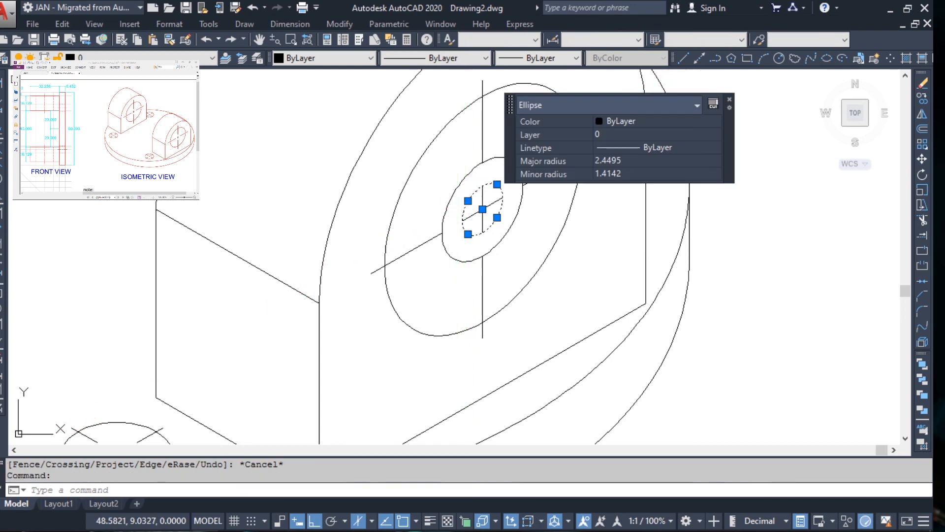
pyautogui.press('Delete')
pyautogui.scroll(-5, 492, 206)
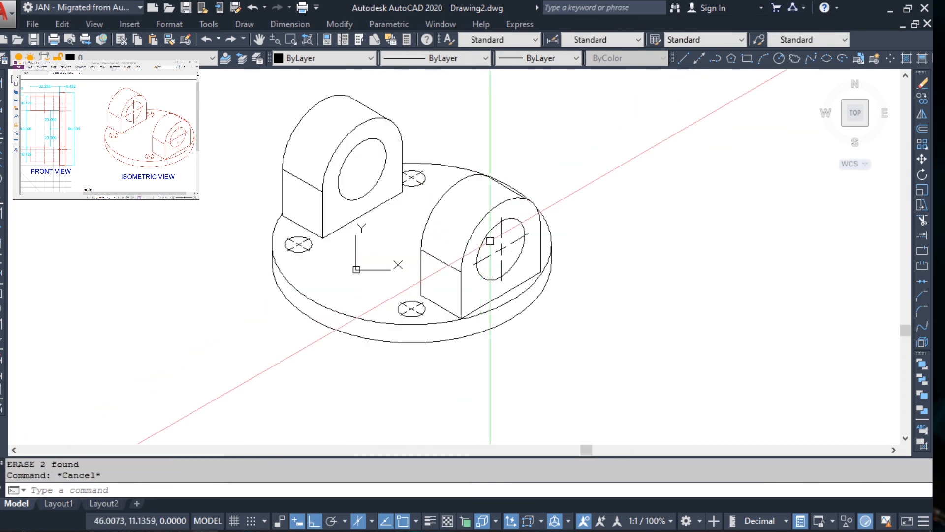
# Step: Copy the six centre-line pieces from the centre of the front lug's hole to the centre of the rear lug's hole
pyautogui.scroll(5, 507, 256)
pyautogui.click(496, 264)
pyautogui.click(442, 194)
pyautogui.click(484, 276)
pyautogui.click(404, 250)
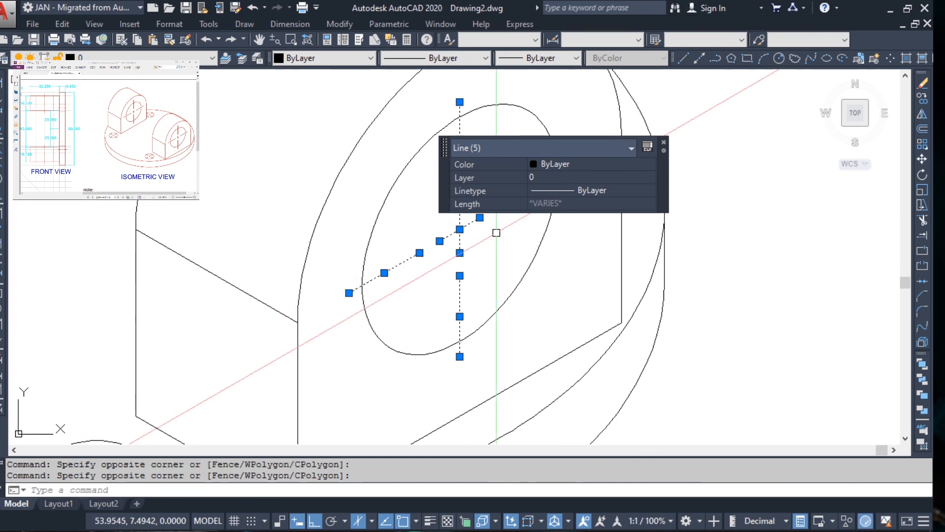
pyautogui.moveTo(496, 232); pyautogui.dragTo(427, 304, button='middle')
pyautogui.click(455, 289)
pyautogui.click(419, 262)
pyautogui.moveTo(430, 262); pyautogui.dragTo(431, 300, button='middle')
pyautogui.write('CO')
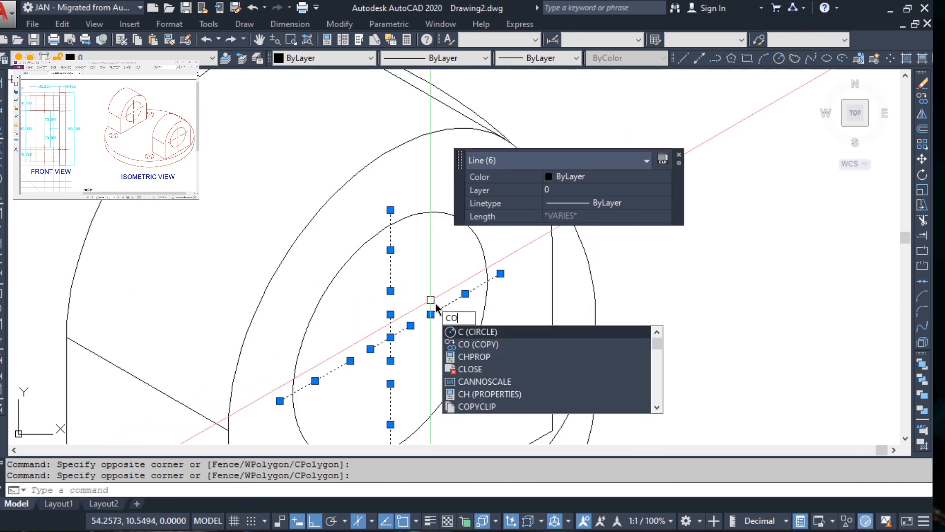
pyautogui.press('Return')
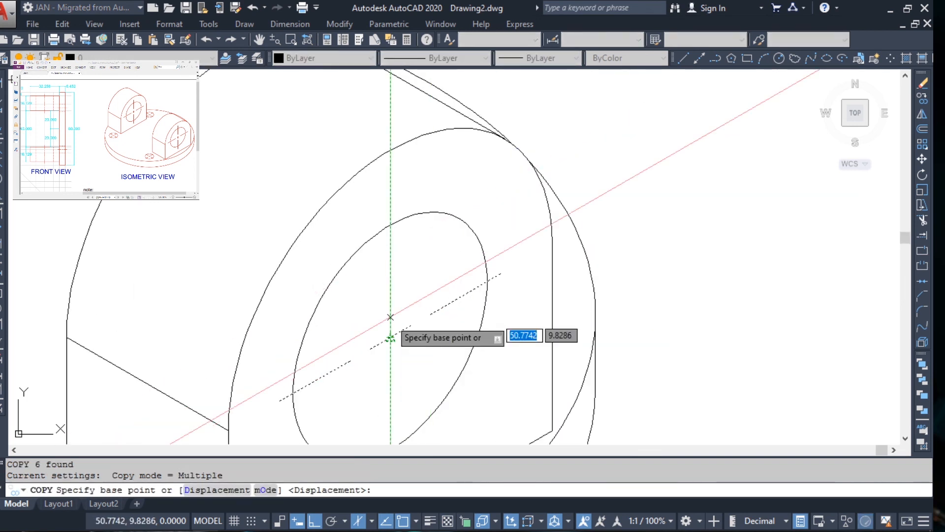
pyautogui.scroll(-5, 394, 331)
pyautogui.click(326, 276)
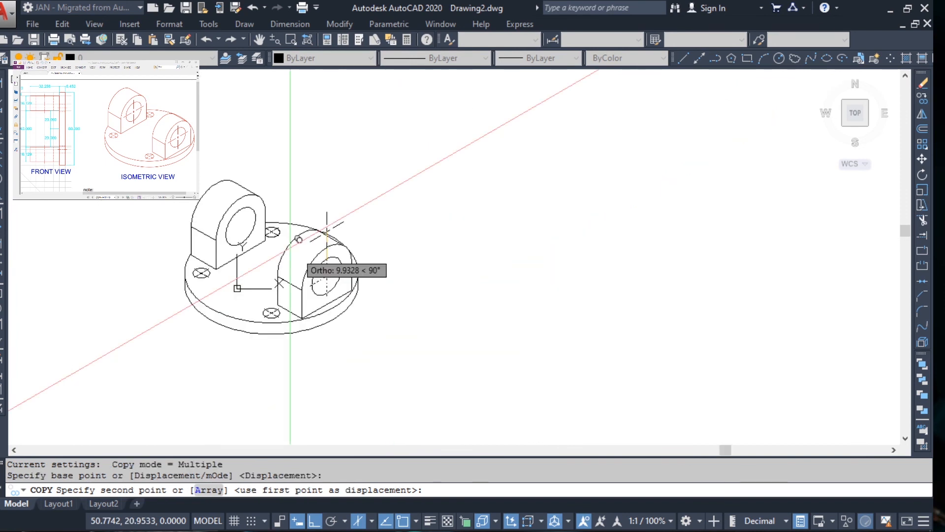
pyautogui.press('Escape')
pyautogui.scroll(2, 385, 248)
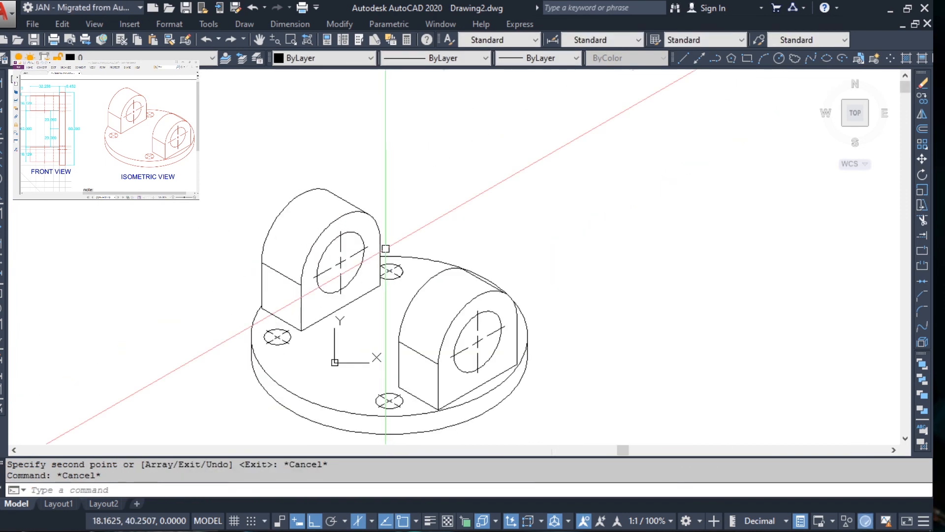
pyautogui.scroll(-4, 386, 248)
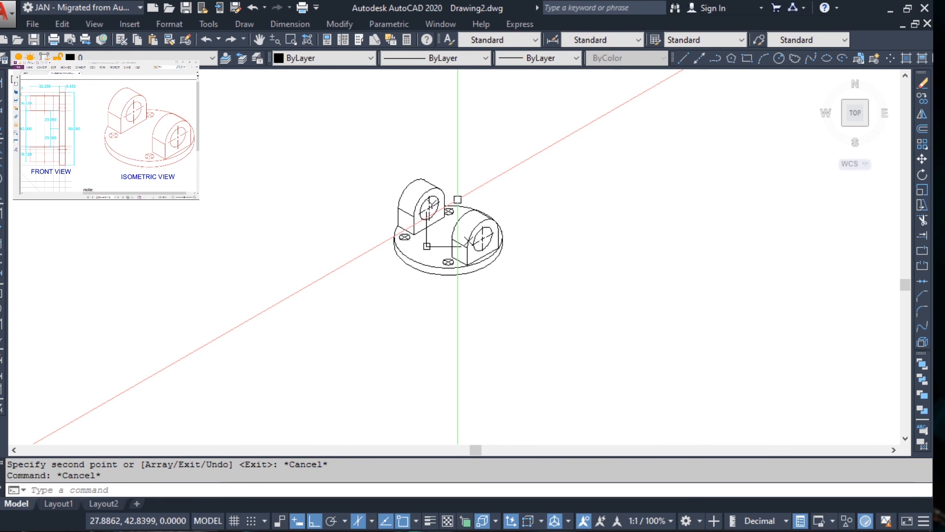
pyautogui.scroll(4, 619, 243)
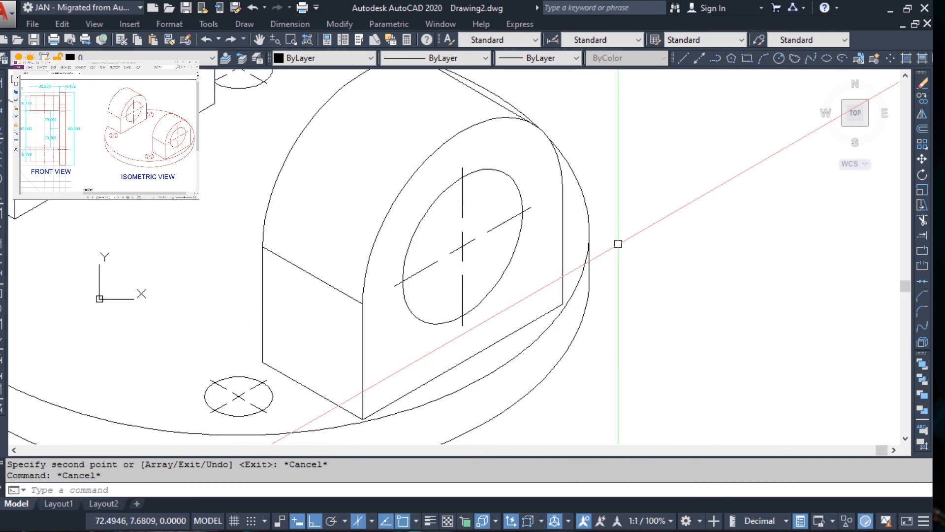